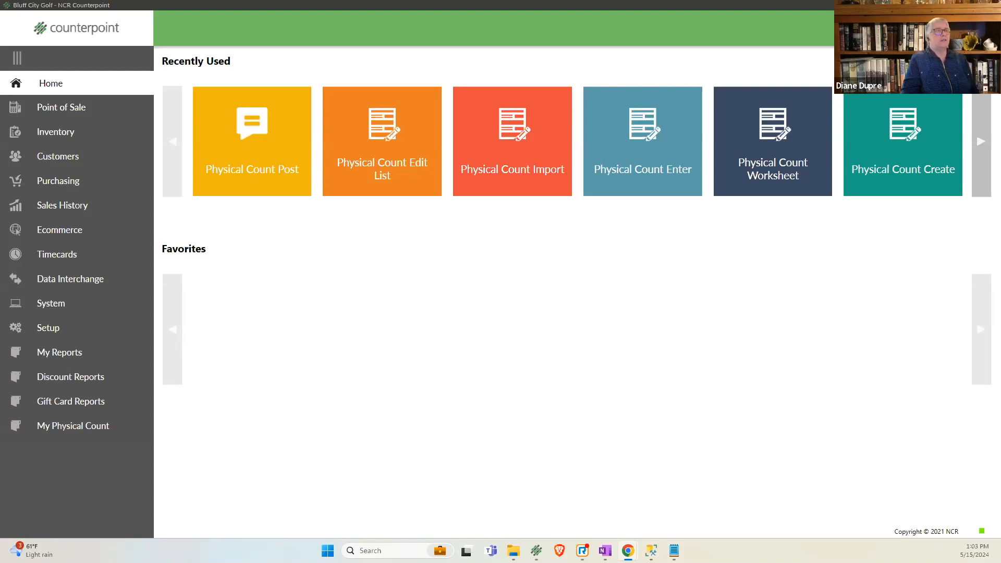
- Switch to the Counterpoint Annual Physical Count Procedure document, read the pre-count and Day of Inventory checklists, and minimize it
key("alt+Tab")
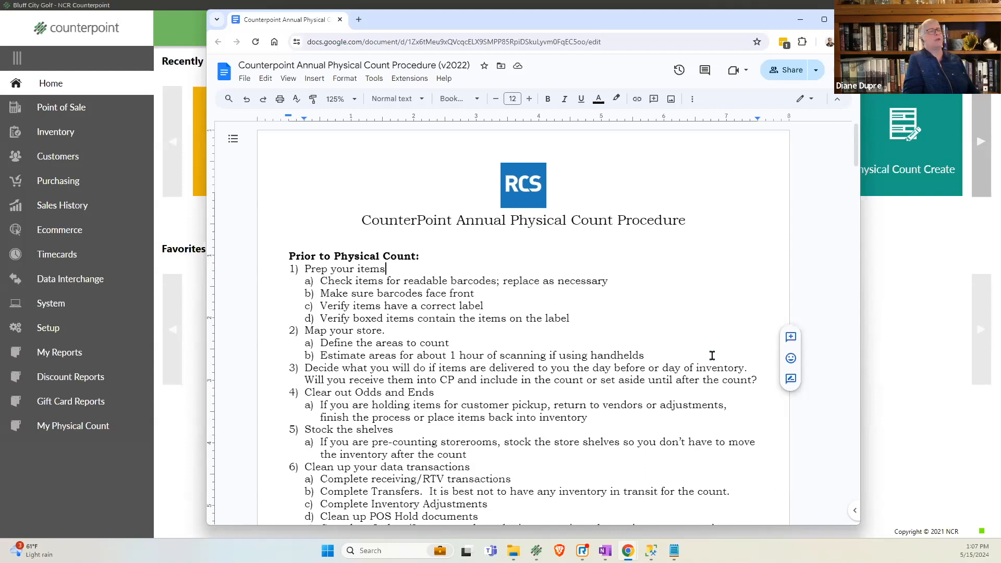
scroll(713, 355, "down", 4)
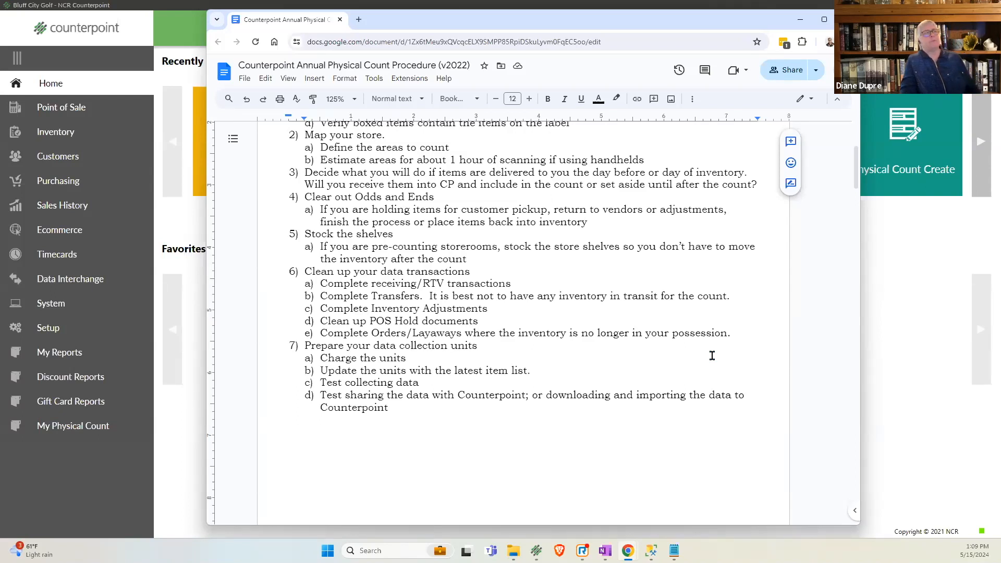
scroll(712, 355, "down", 9)
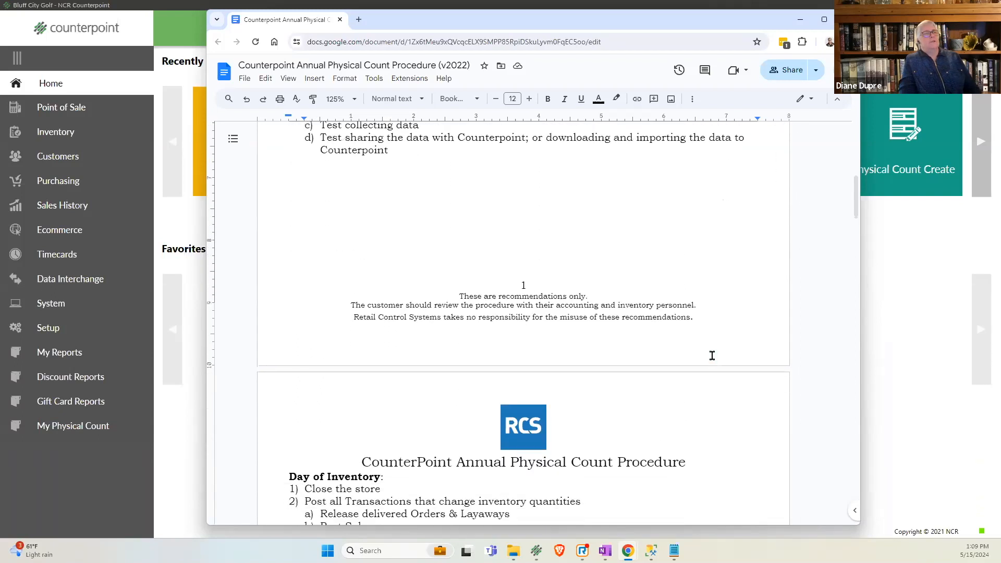
scroll(712, 356, "down", 3)
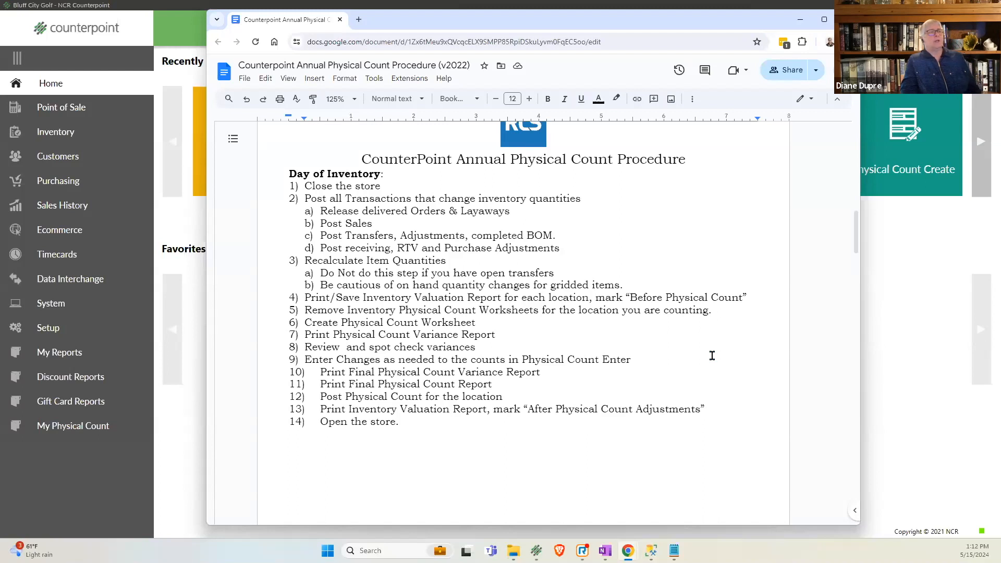
left_click(371, 313)
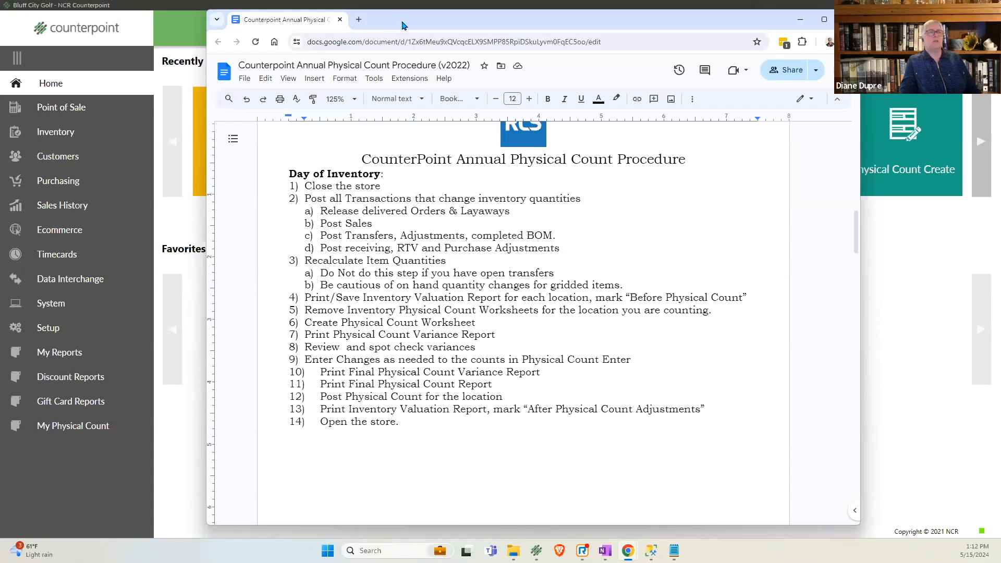
left_click(801, 19)
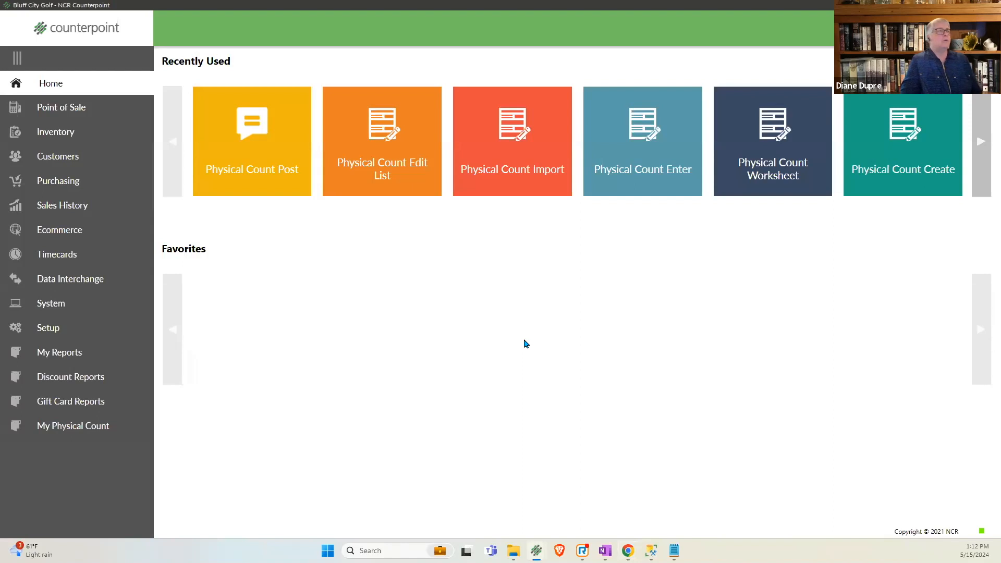
- Open the system Work Center and enlarge its window to fit the whole document list
left_click(63, 308)
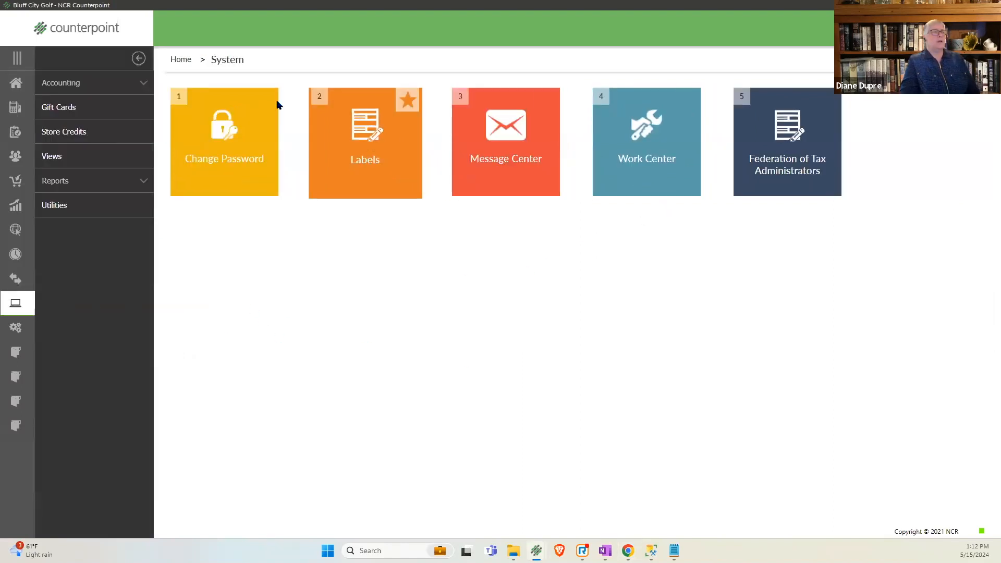
left_click(672, 178)
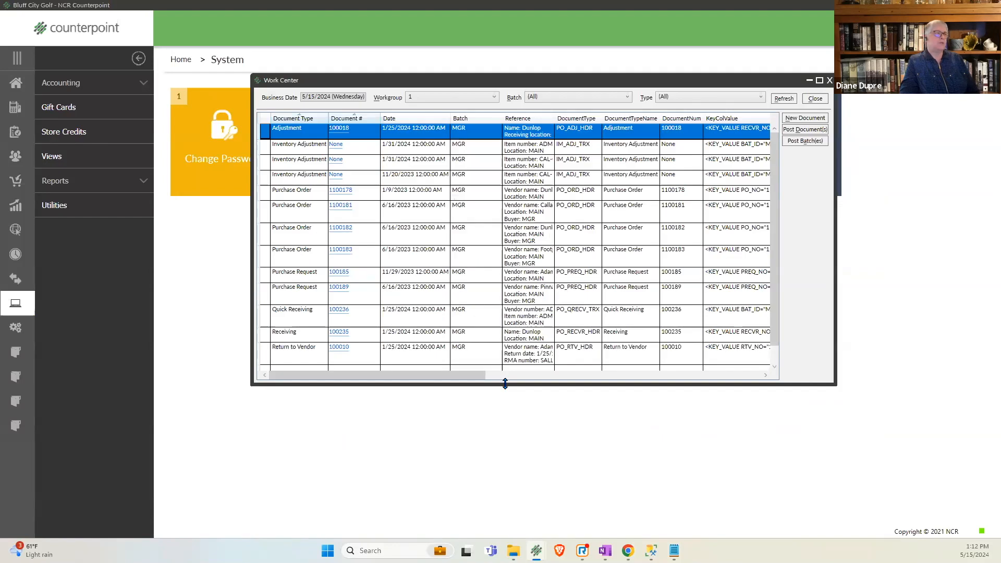
left_click_drag(505, 384, 511, 486)
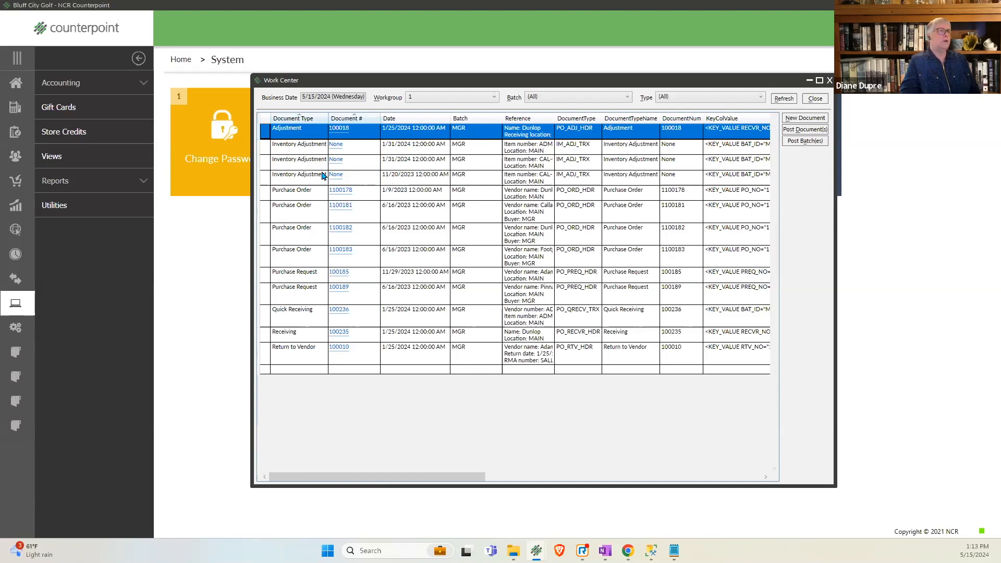
- Go through the open inventory adjustments, purchase orders, purchase requests, receivings and return to vendor in the Work Center, and close it
left_click(410, 180)
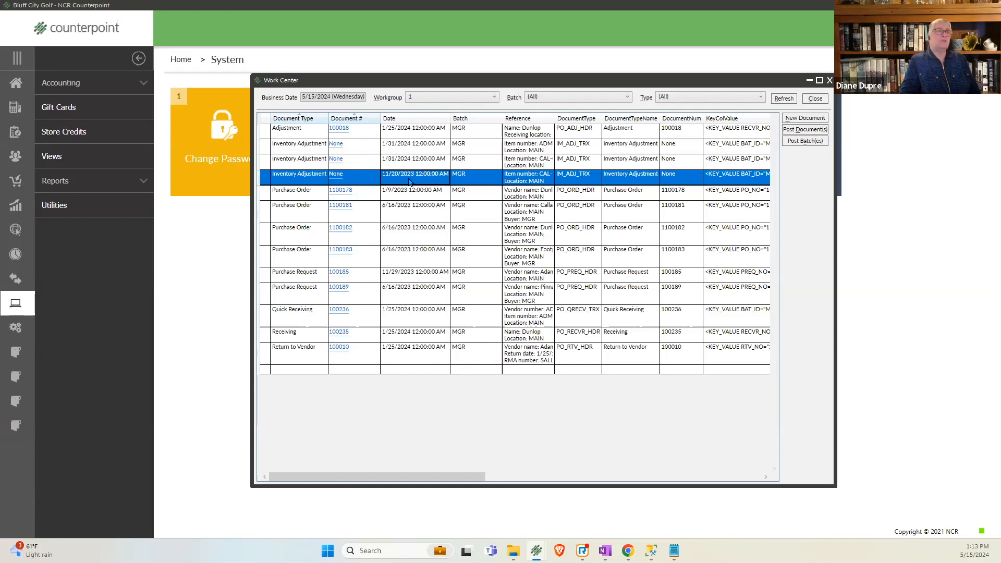
left_click(306, 197)
left_click(307, 208)
left_click(308, 230)
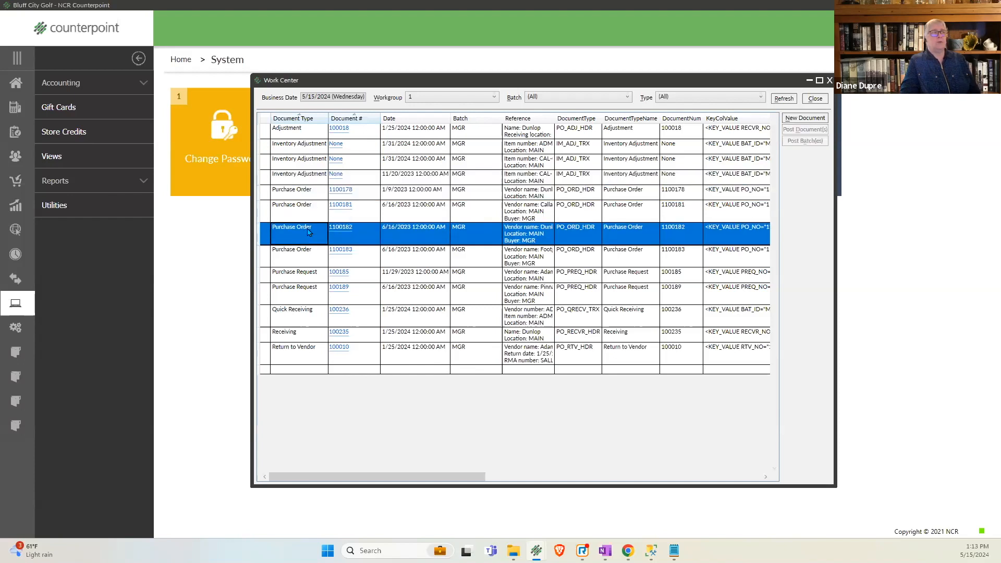
left_click(309, 252)
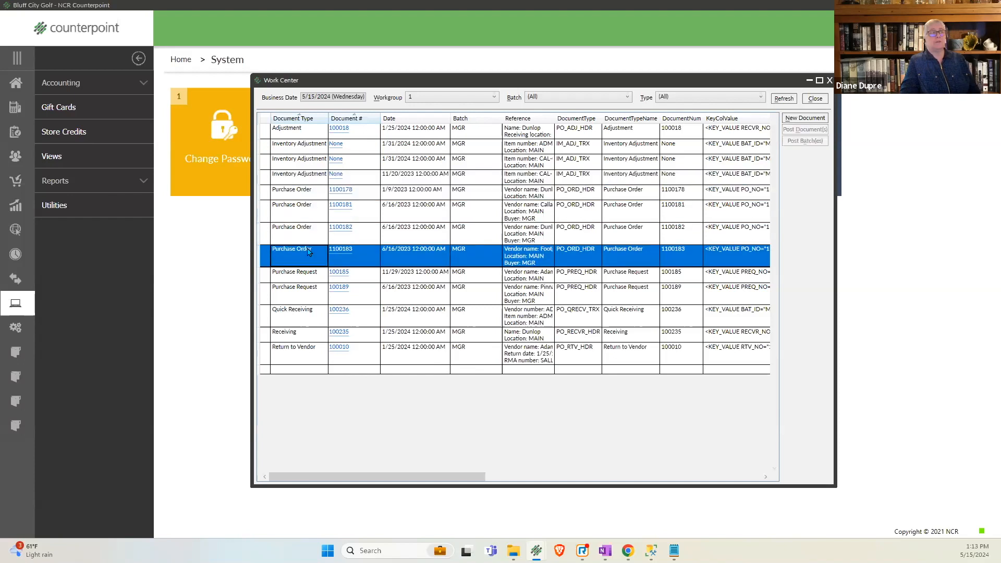
left_click(309, 300)
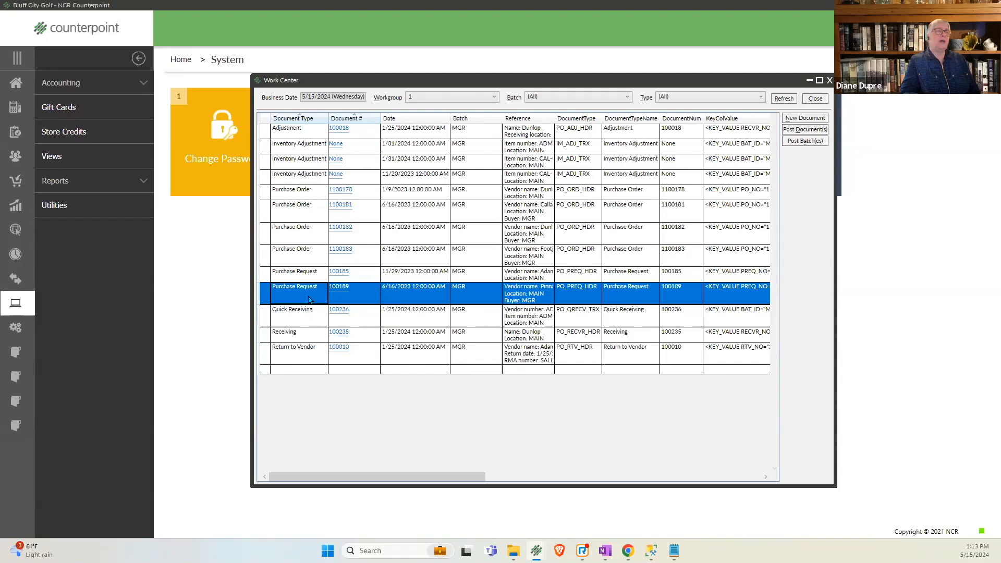
left_click(309, 320)
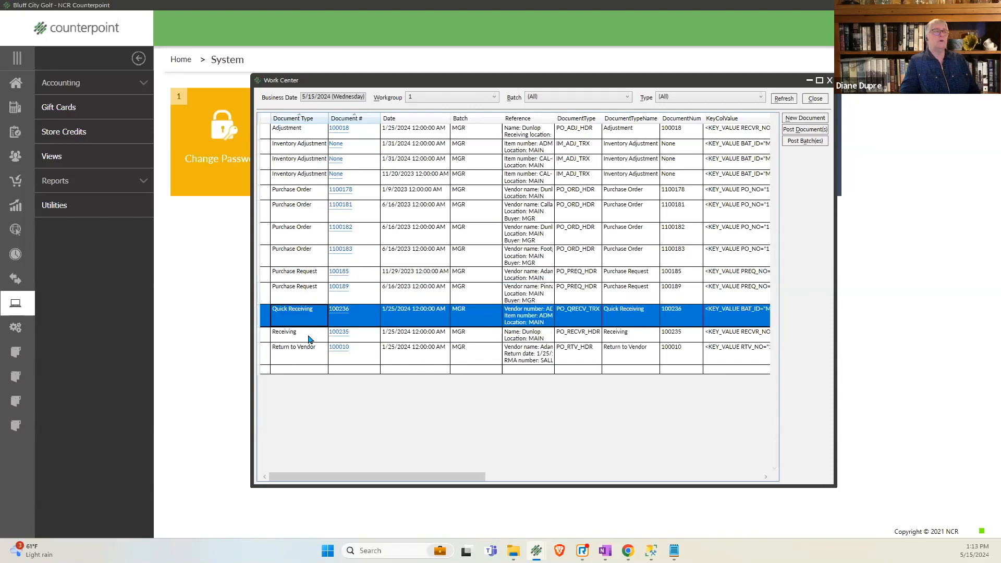
left_click(310, 337)
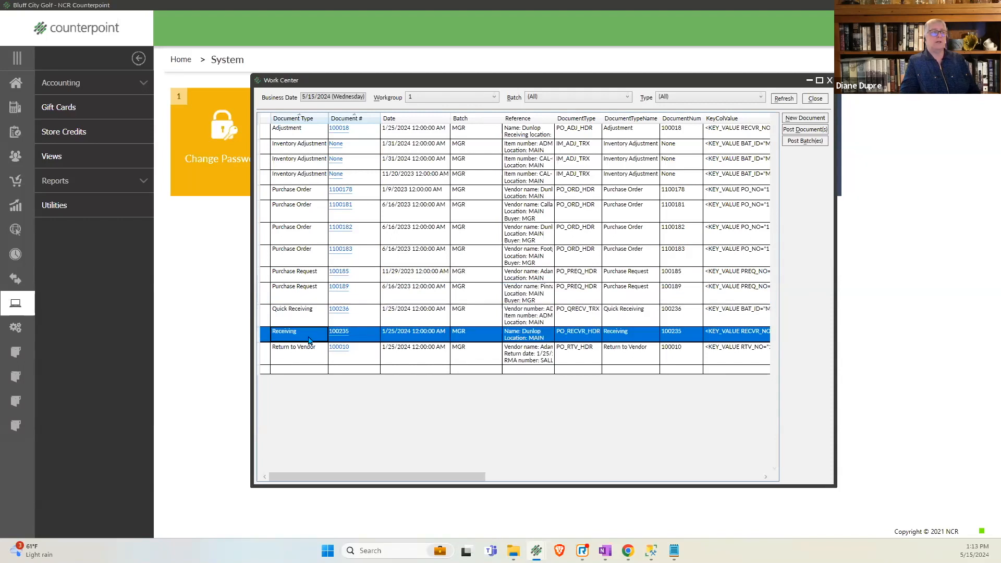
left_click(306, 360)
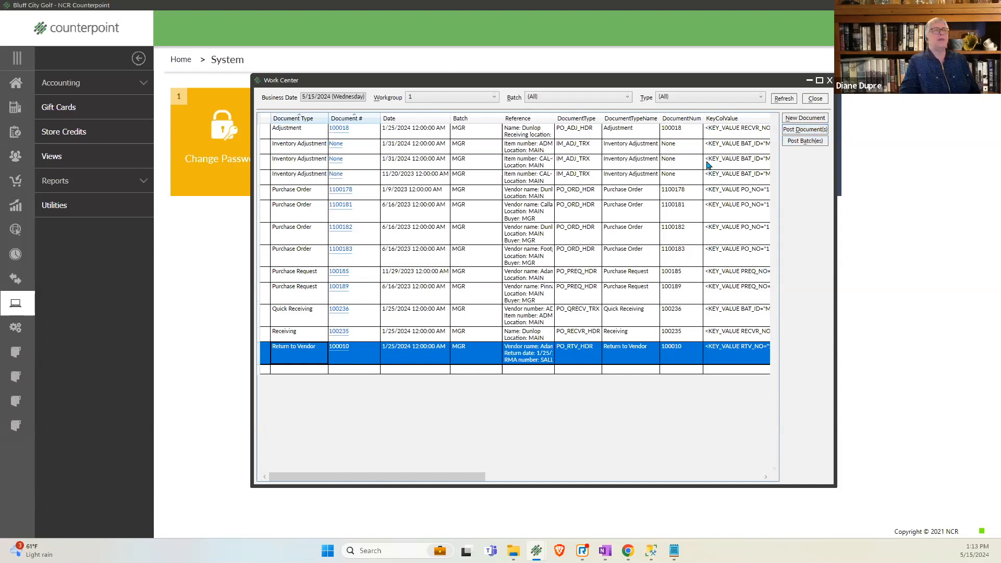
left_click(811, 100)
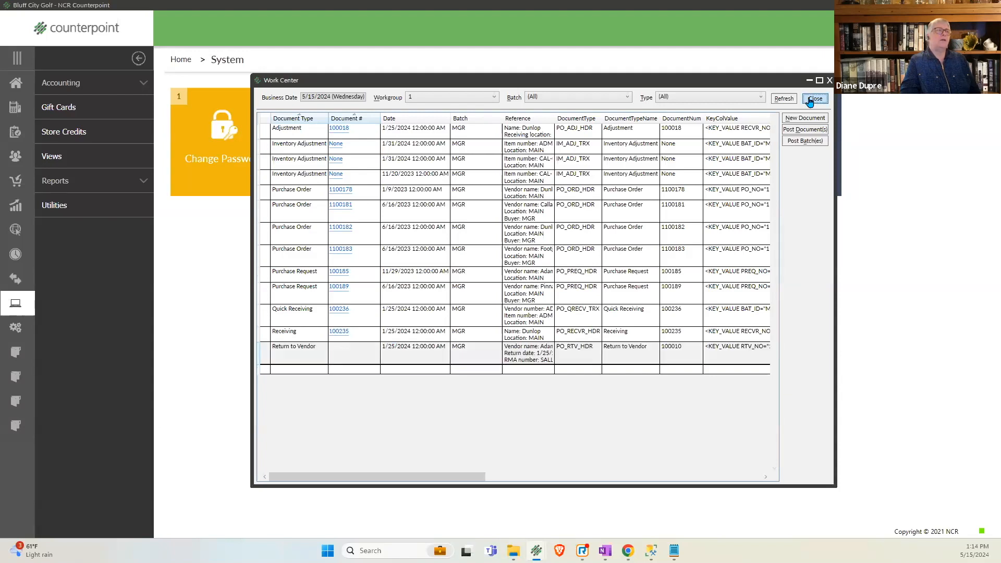
- Open the point of sale Ticket Edit List, set its cutoff date to 5/14/2024 and include line items with serial number detail
left_click(13, 107)
left_click(52, 84)
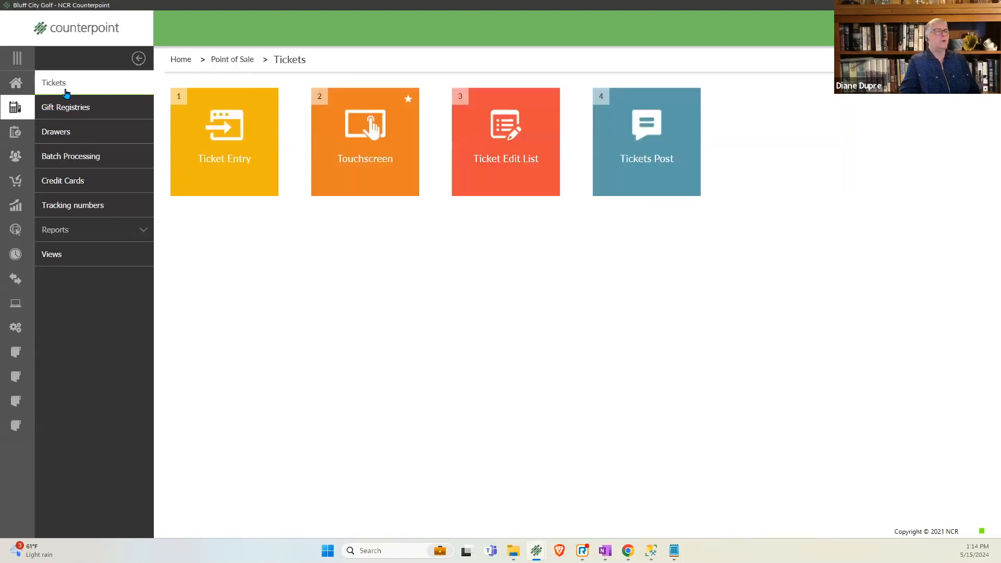
left_click(513, 189)
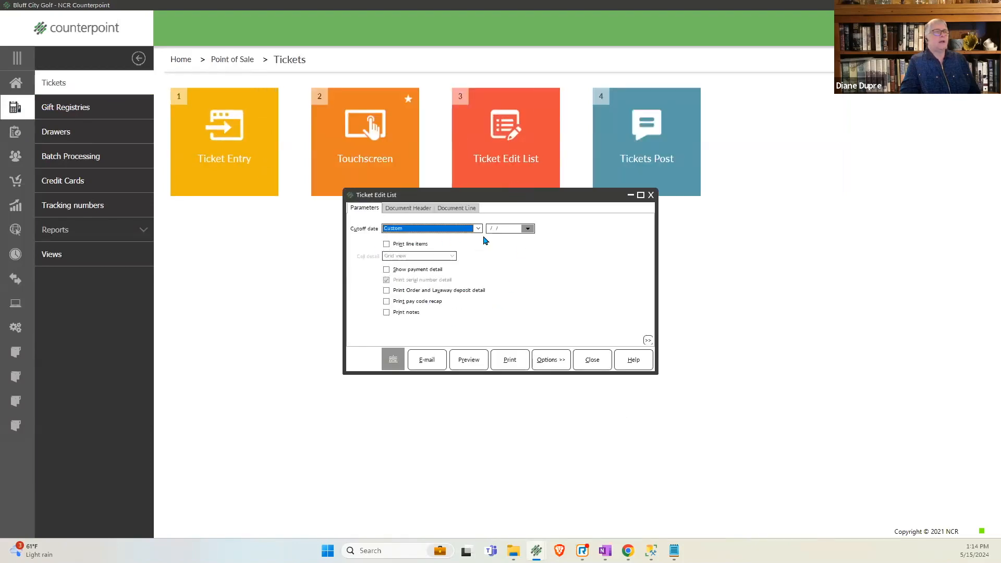
left_click(505, 225)
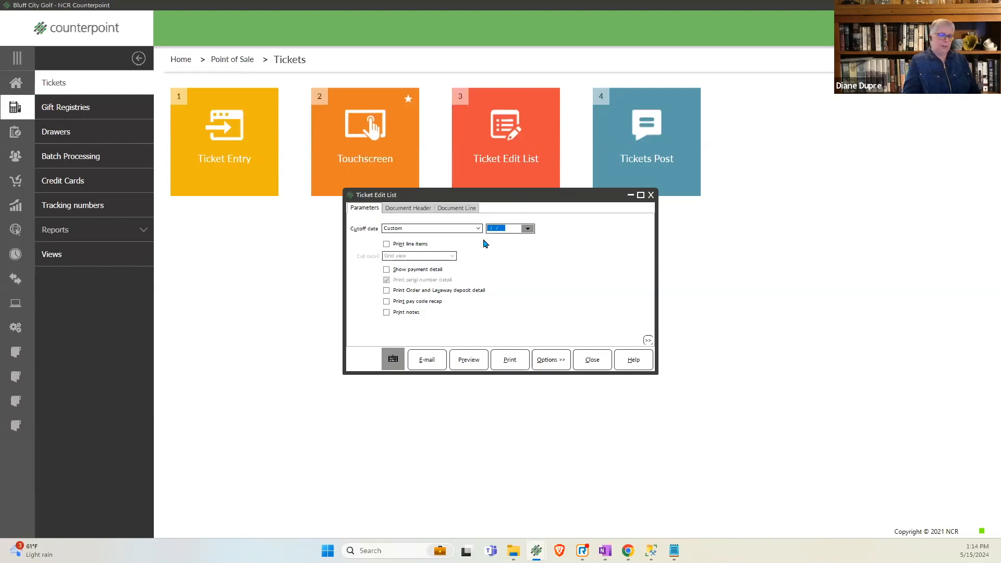
key("minus")
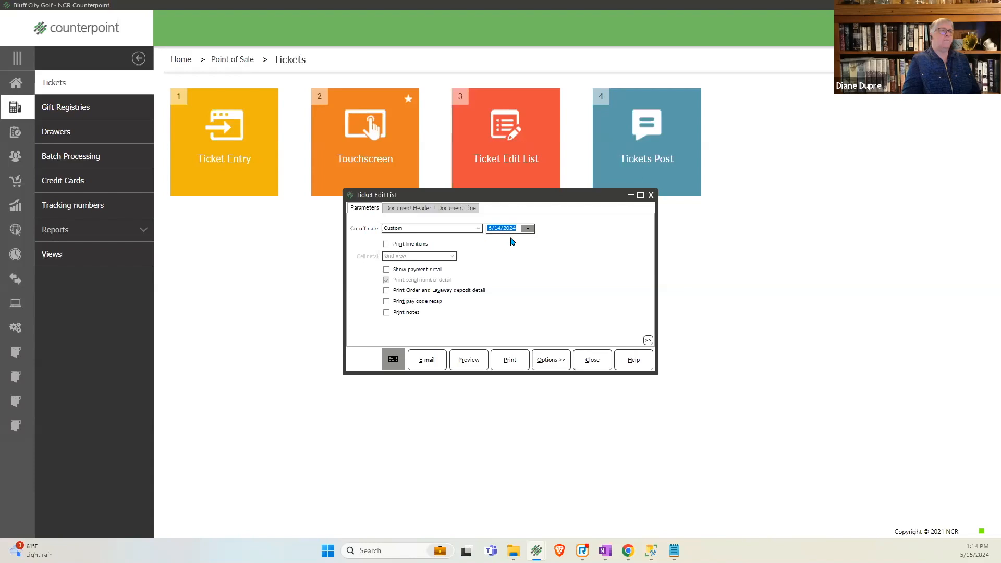
left_click(410, 244)
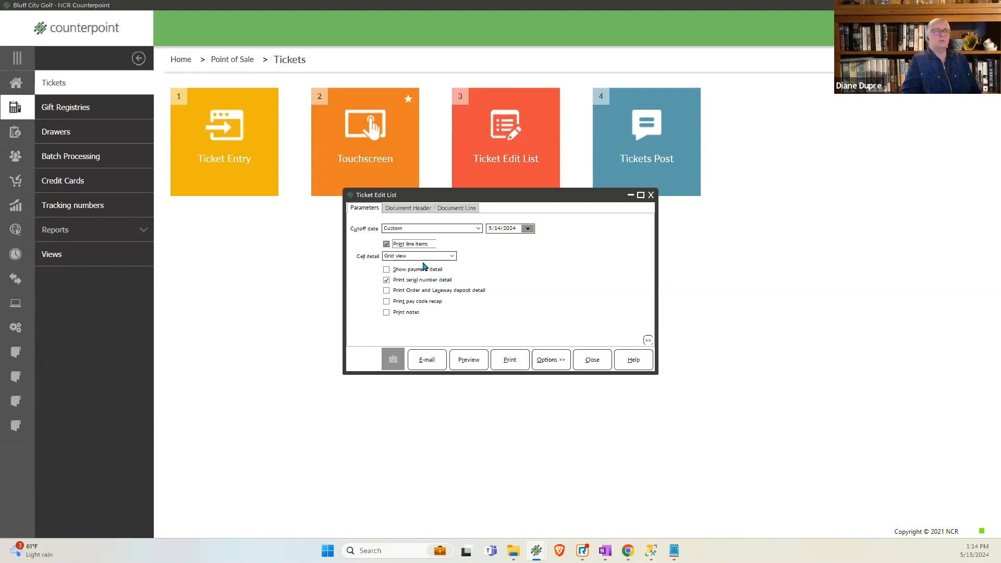
left_click(404, 281)
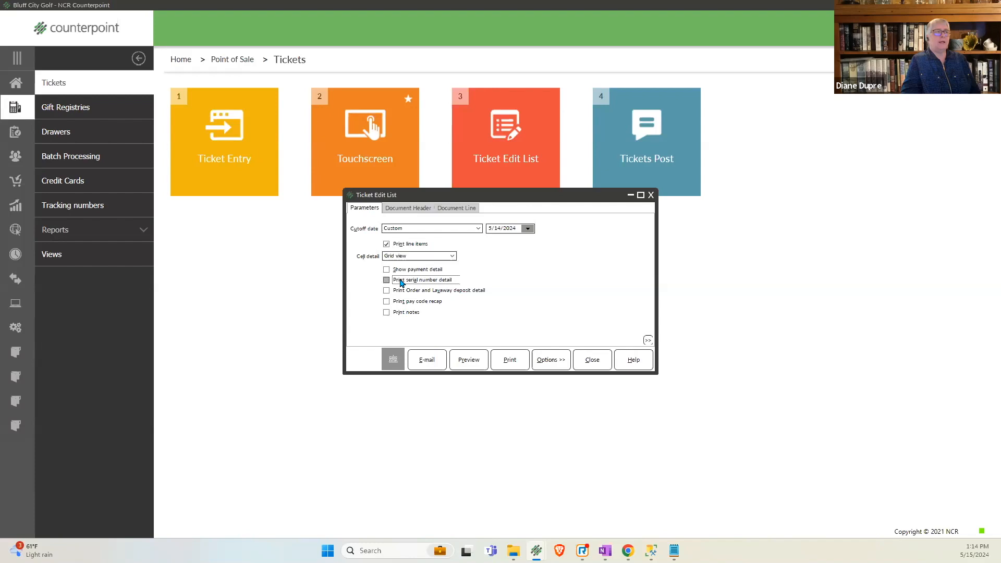
- Check the document header and document line filters, and preview the Ticket Edit List
left_click(401, 208)
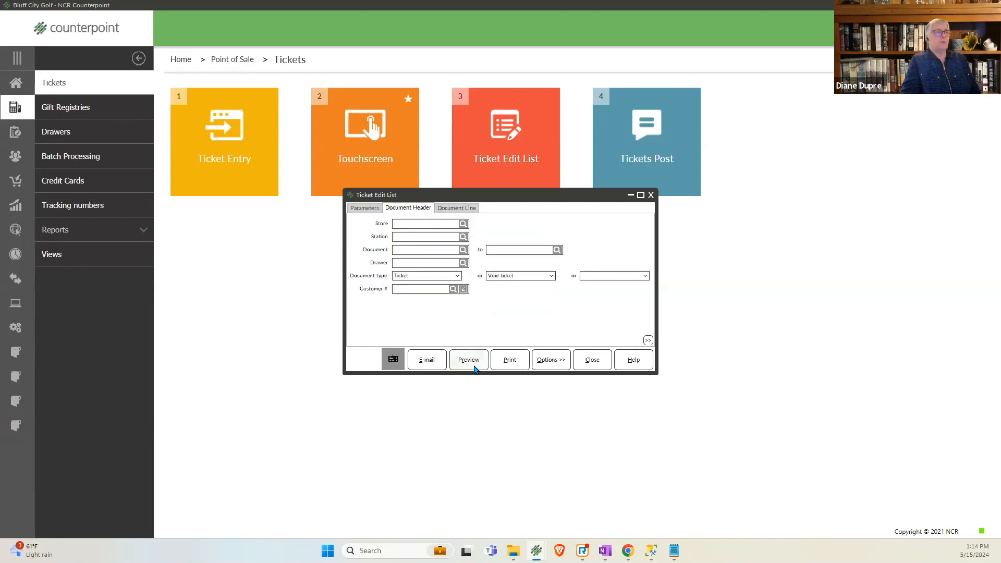
left_click(462, 209)
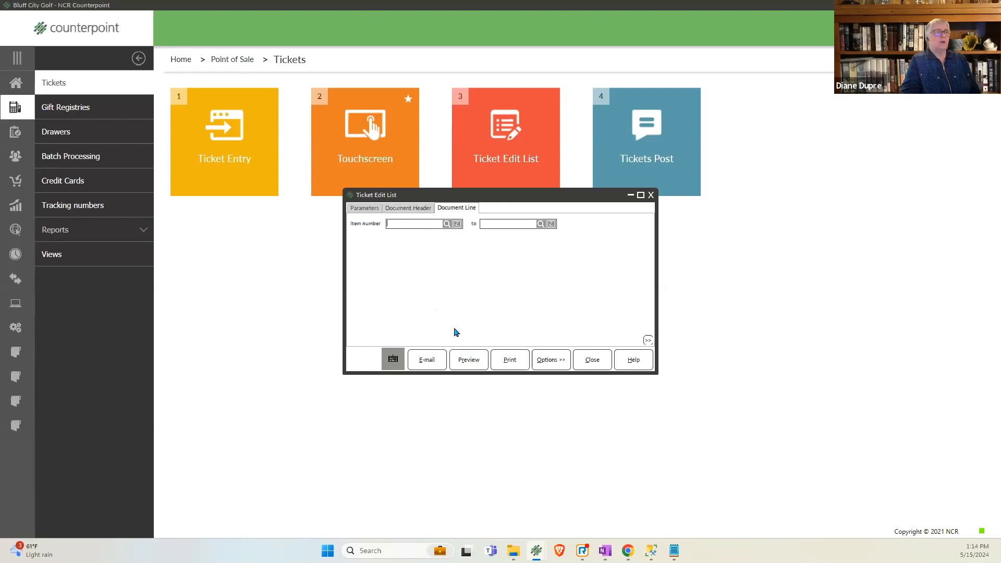
left_click(463, 361)
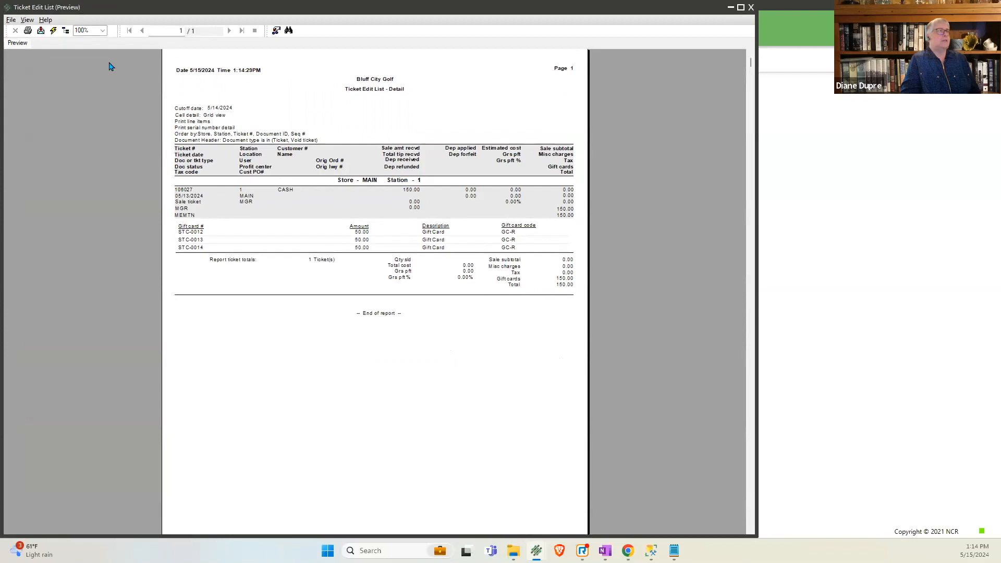
- Examine the unposted tickets in the preview at 150% zoom, and close the preview and the Ticket Edit List
left_click(99, 31)
left_click(102, 32)
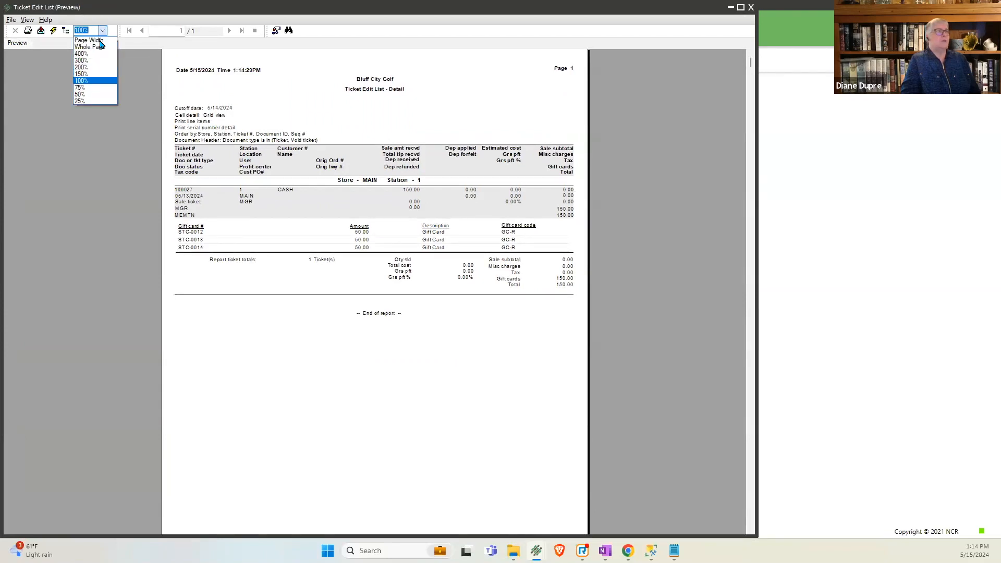
left_click(93, 75)
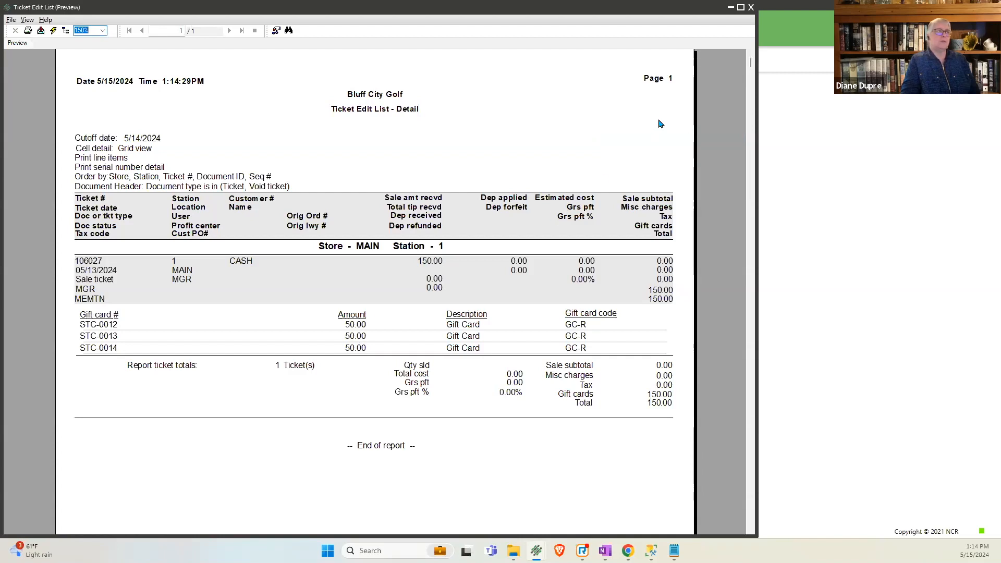
left_click(752, 7)
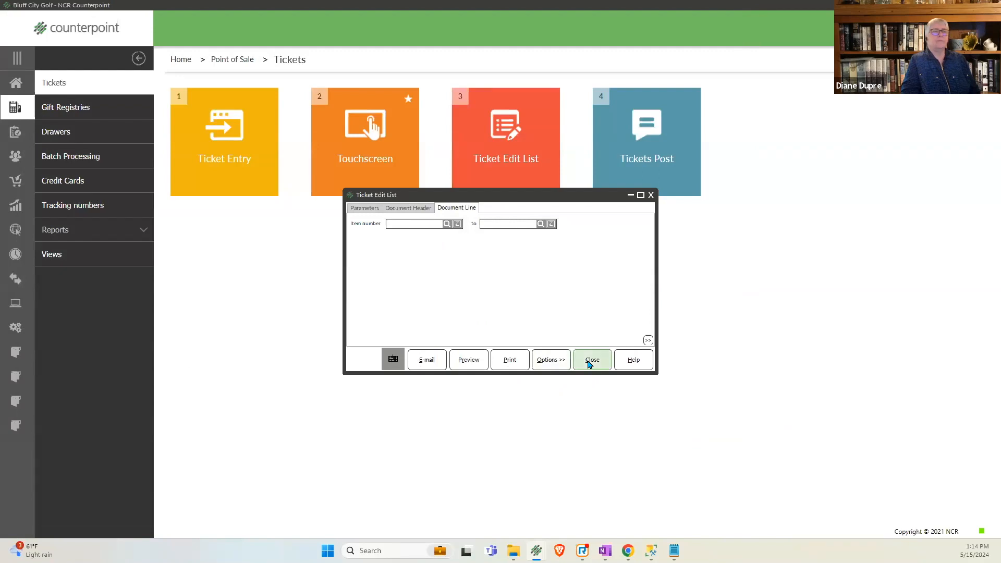
left_click(591, 361)
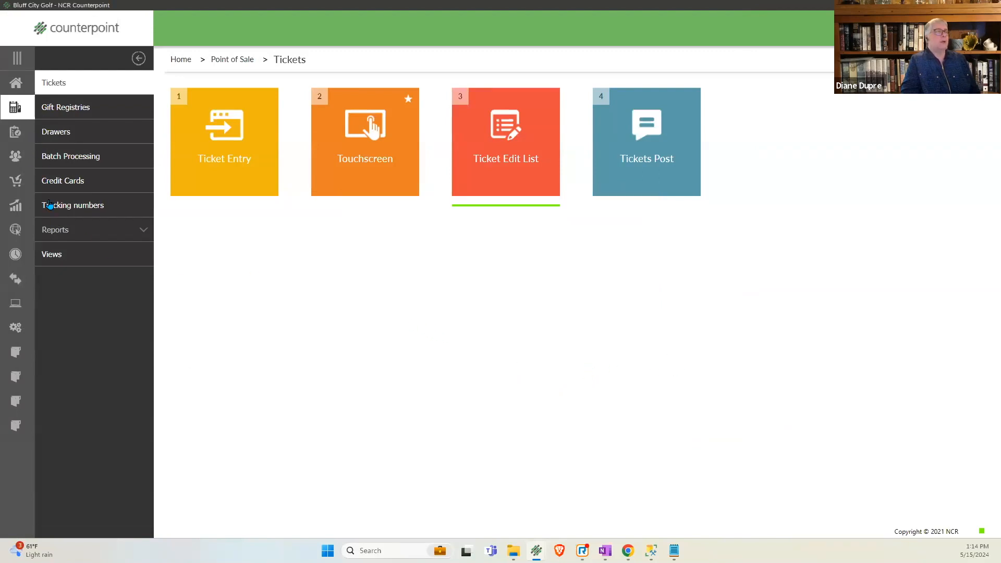
- Look over the available point of sale reports, including those for holds, orders and layaways
left_click(57, 231)
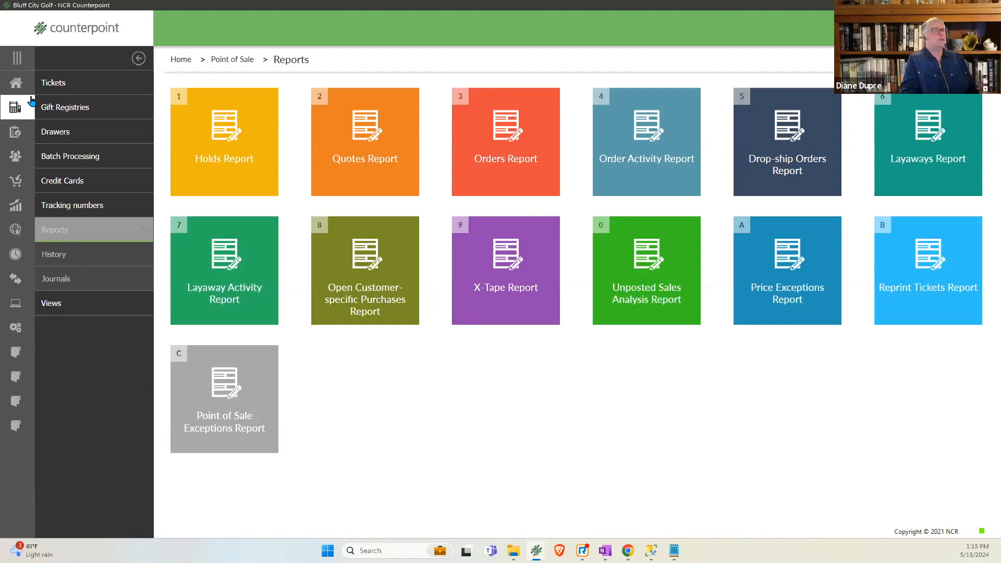
- Open the inventory utility Recalc Item Quantities, check its item and inventory filters, and preview the report without filter values
left_click(15, 132)
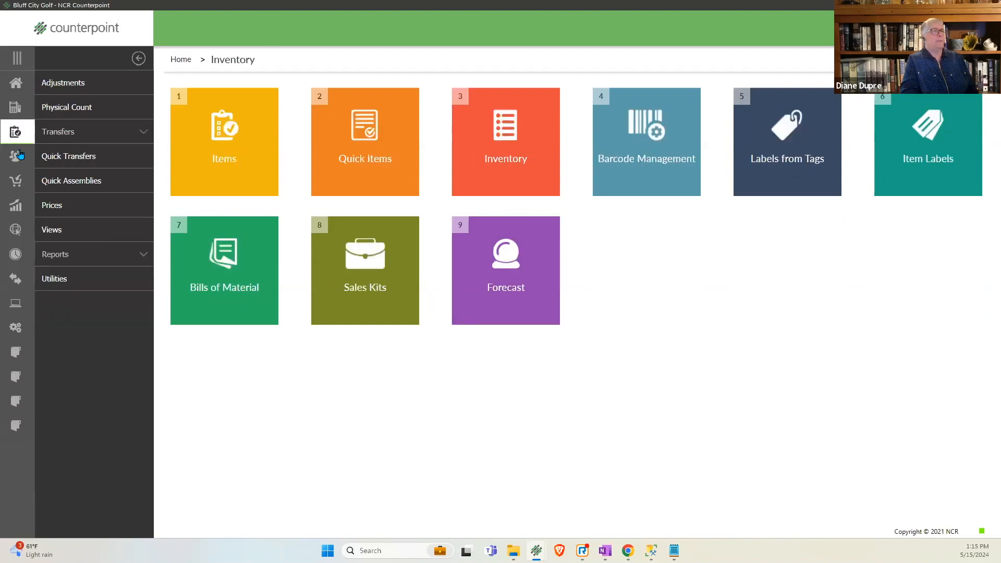
left_click(57, 280)
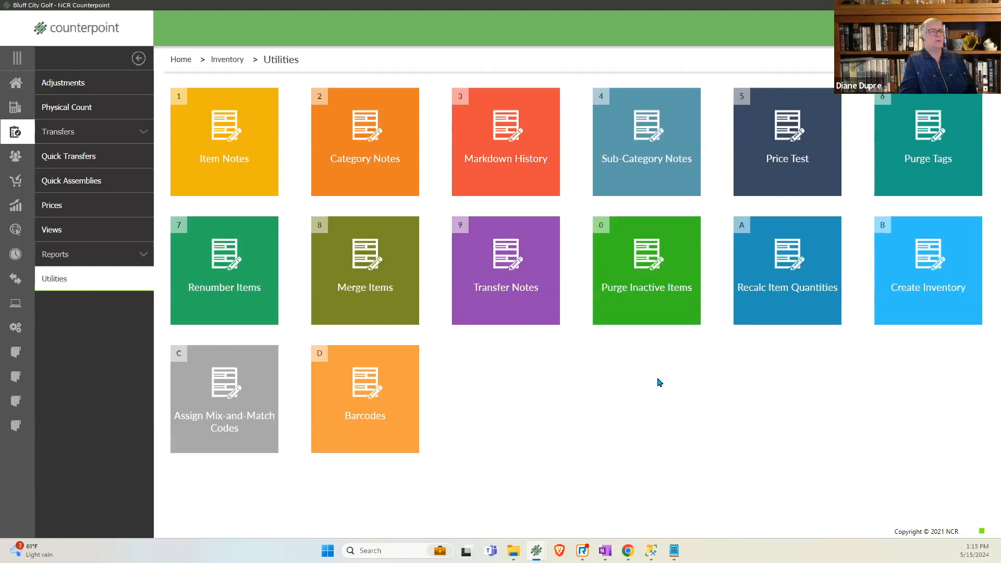
left_click(781, 310)
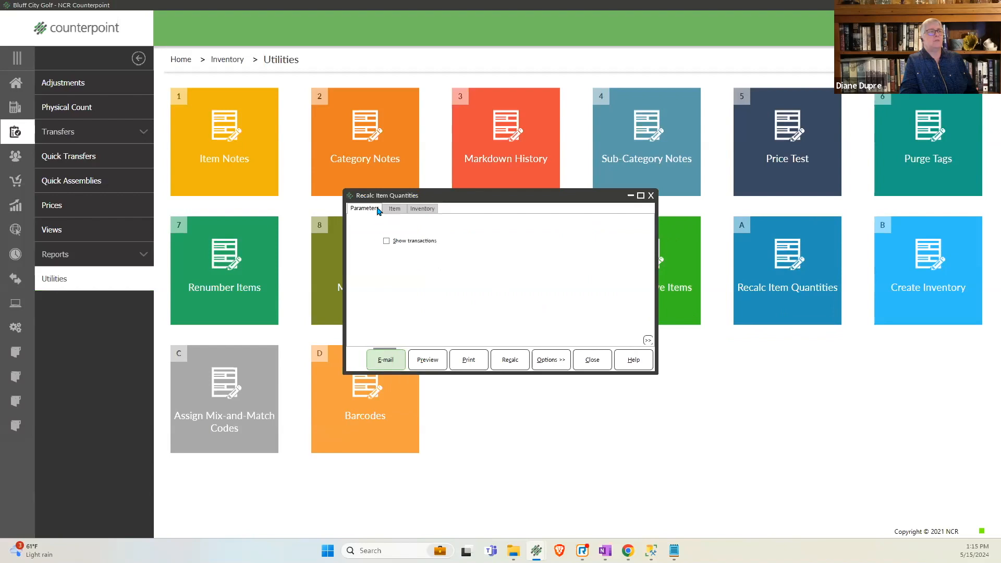
left_click(392, 209)
left_click(422, 209)
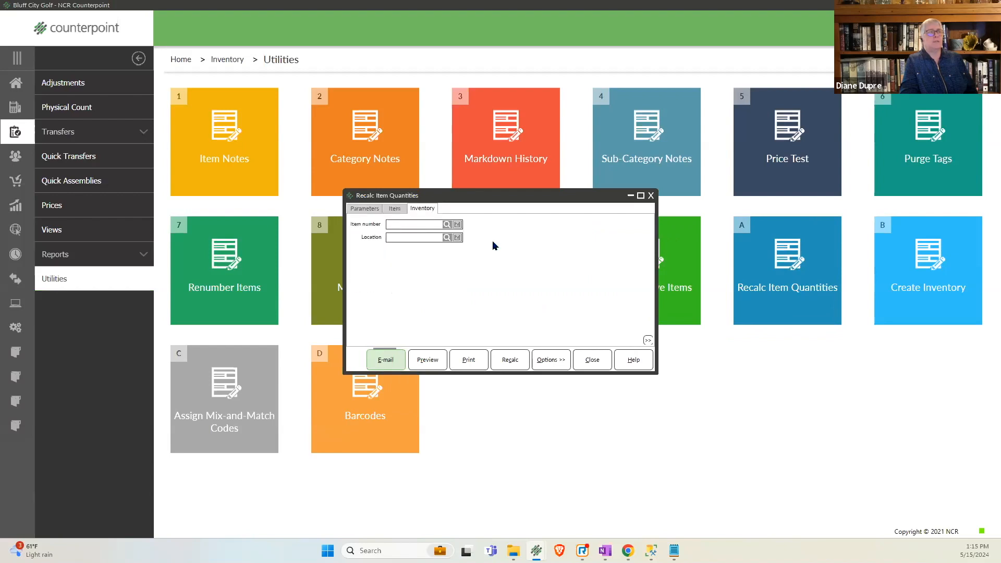
left_click(397, 210)
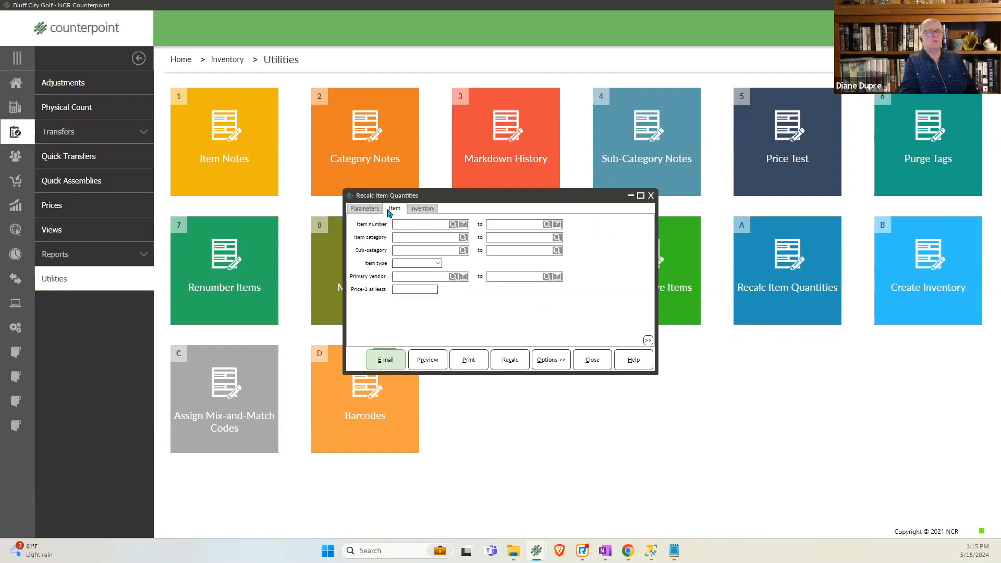
left_click(427, 361)
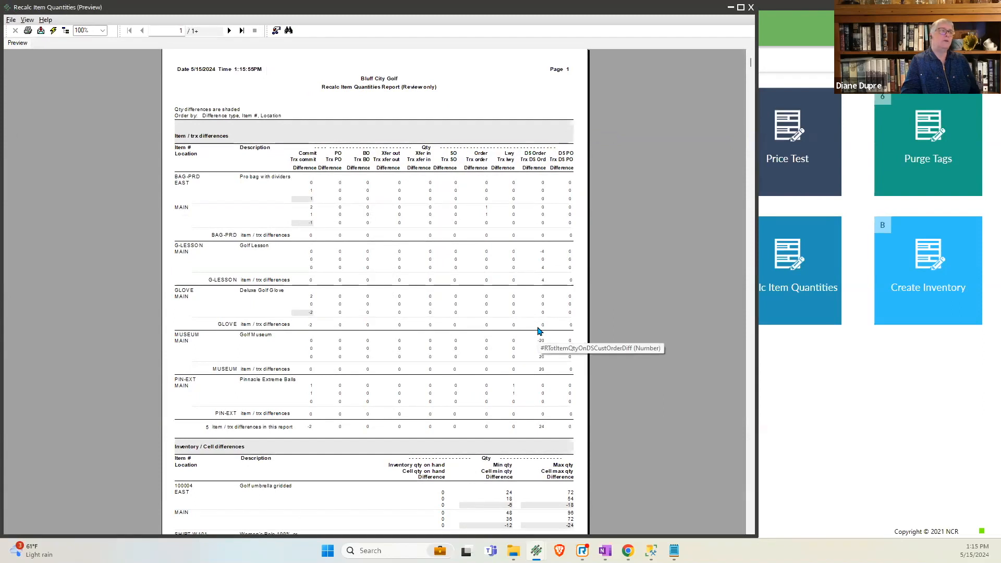
- Enlarge the preview to 150% and examine the committed quantity, transaction quantity and difference for BAG-PRD at location EAST
left_click(103, 30)
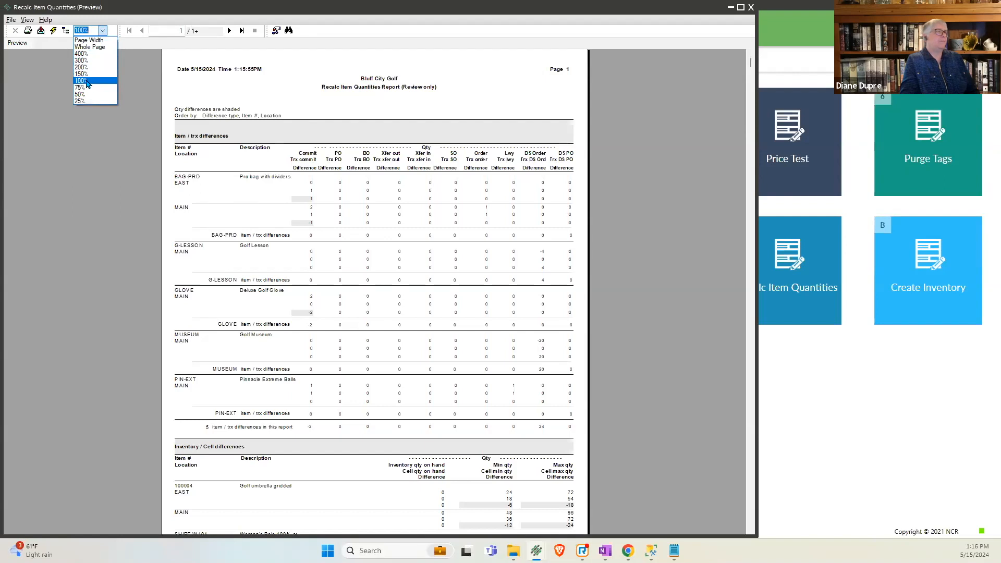
left_click(84, 74)
left_click(535, 320)
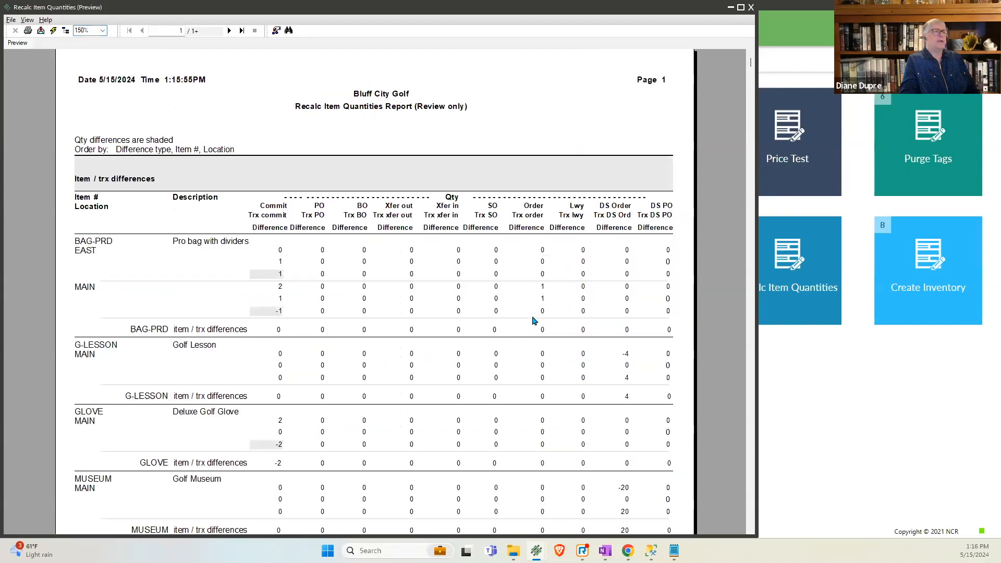
scroll(535, 321, "down", 5)
scroll(534, 321, "up", 5)
scroll(533, 320, "down", 1)
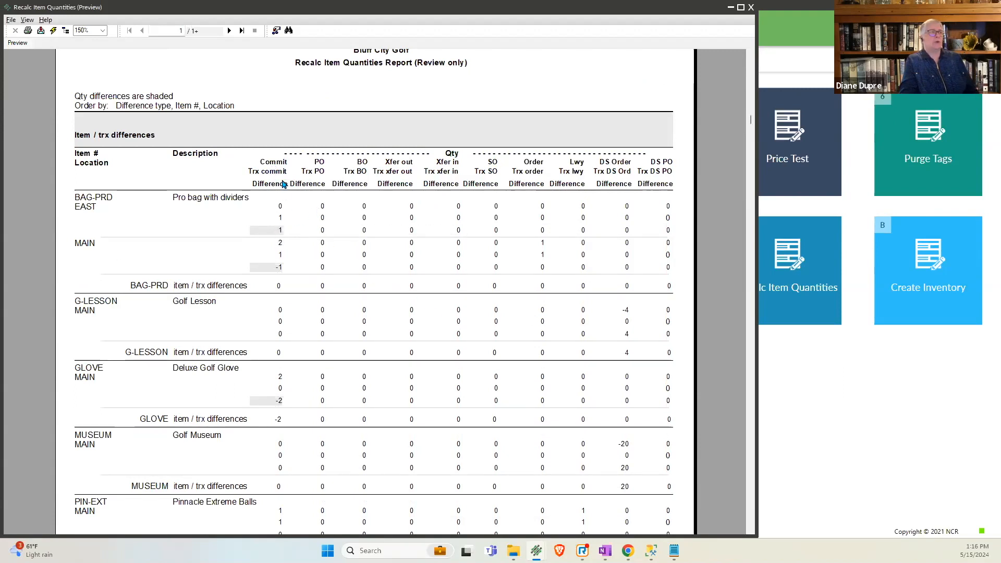
left_click(279, 207)
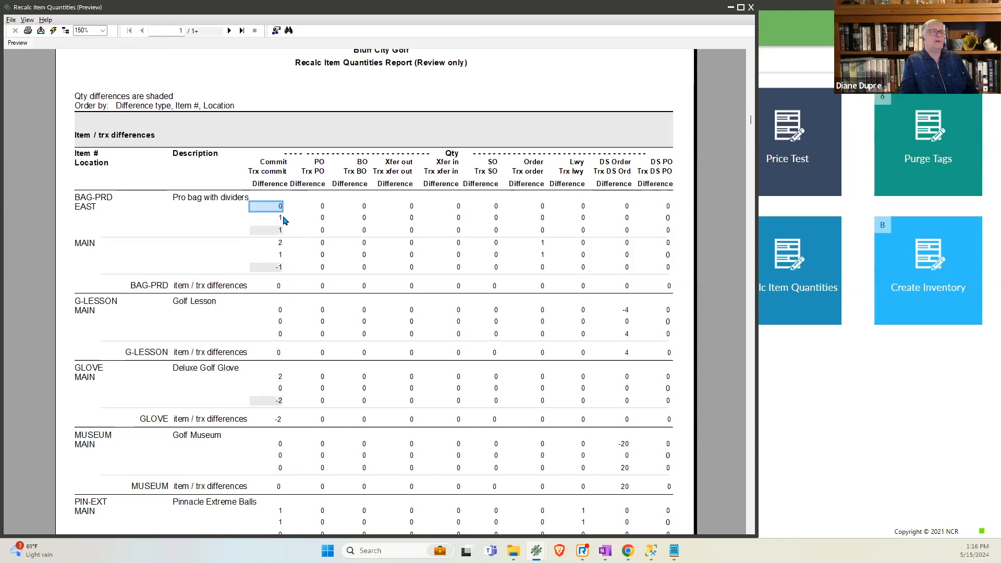
left_click(283, 217)
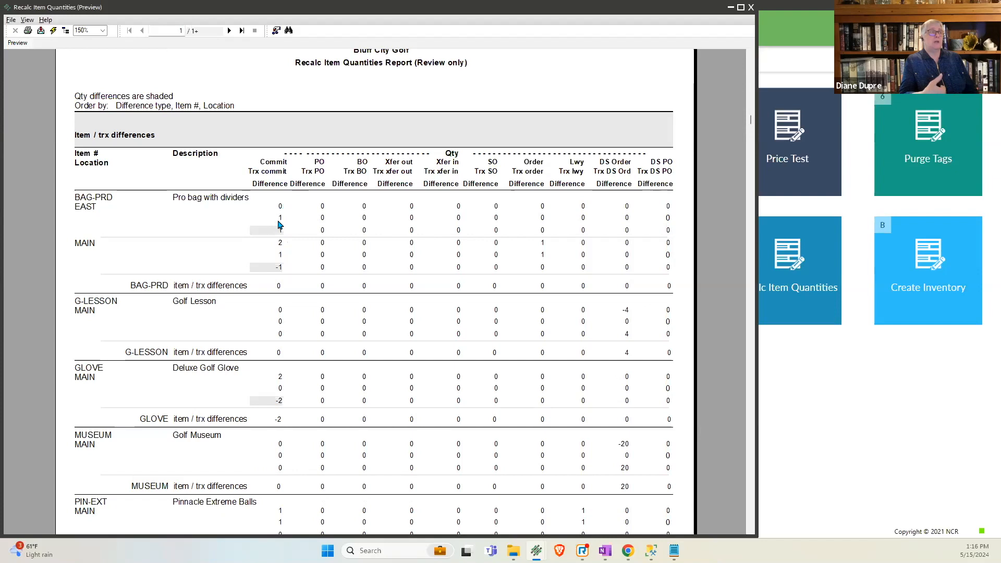
left_click(280, 233)
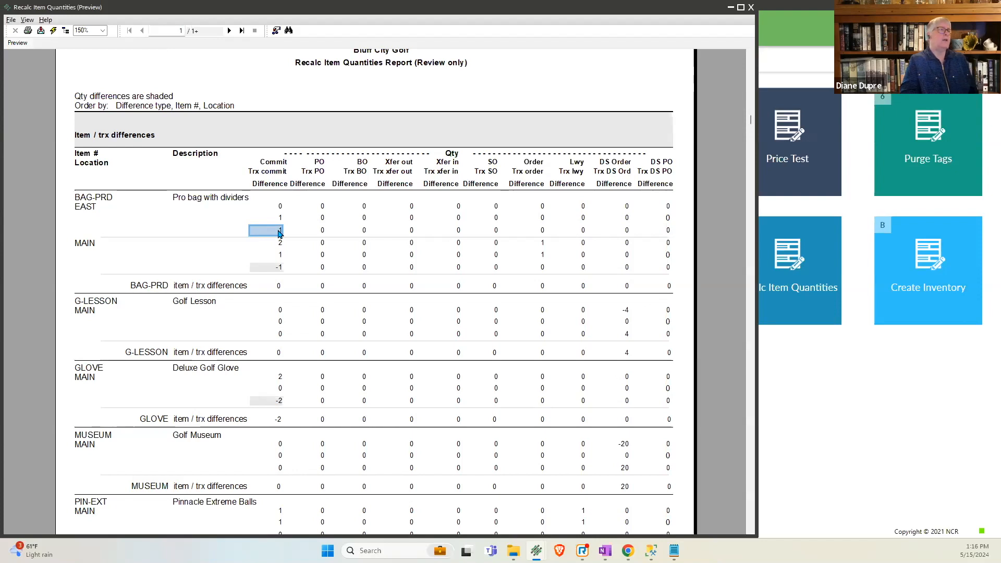
- Check BAG-PRD's difference row at EAST across the purchase order, back order, transfer, special order, order, layaway and drop-ship order columns
left_click(320, 232)
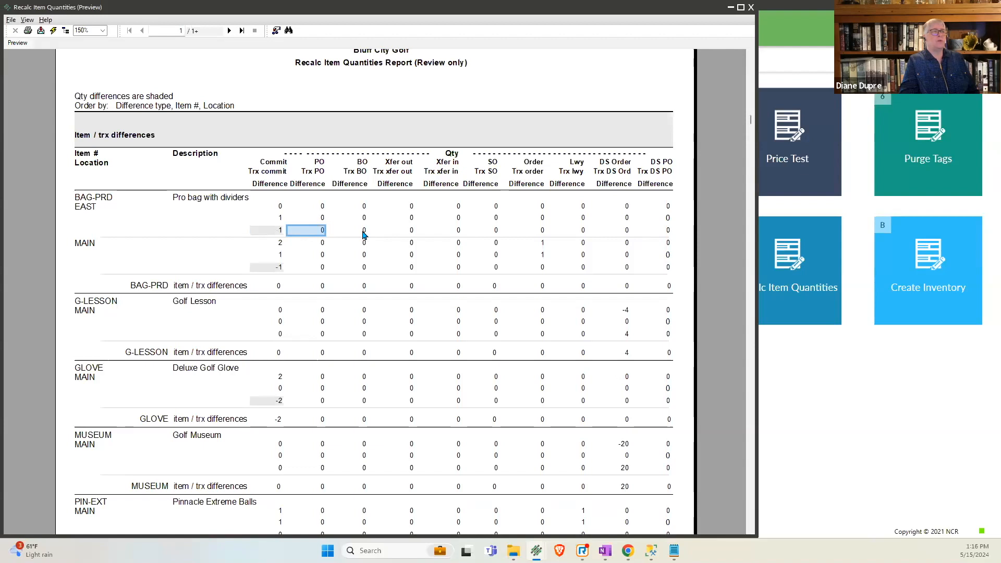
left_click(364, 233)
left_click(410, 233)
left_click(456, 235)
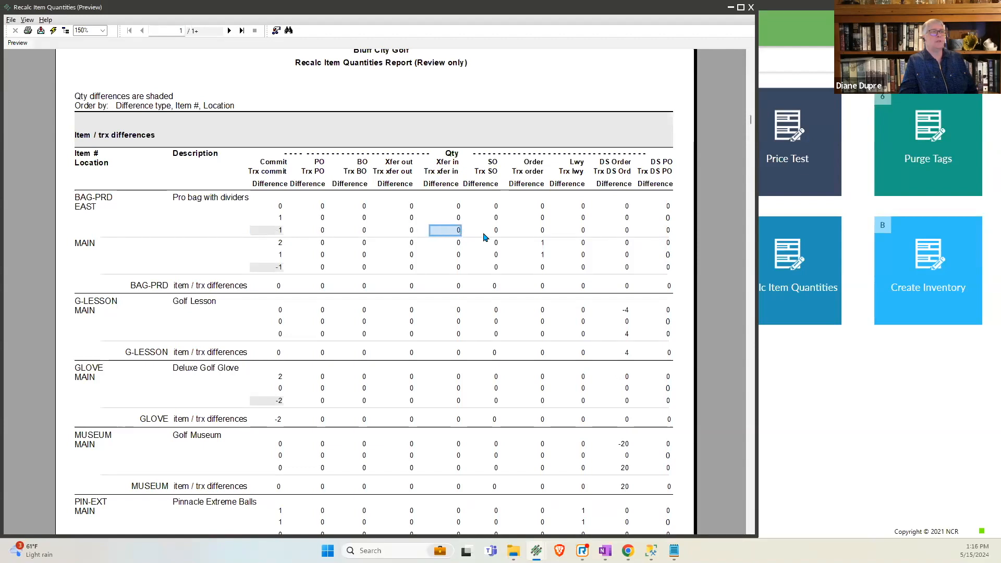
left_click(496, 233)
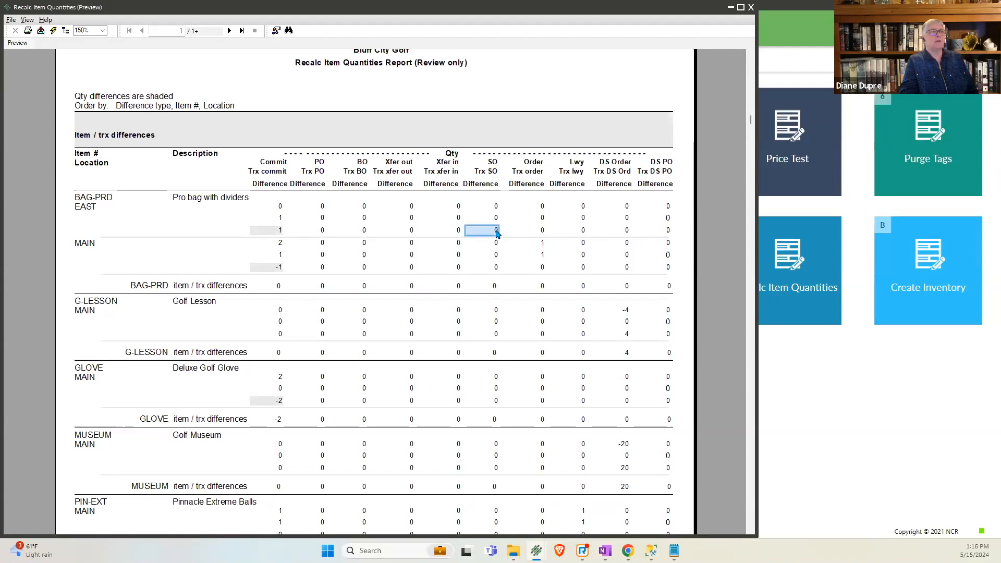
left_click(552, 231)
left_click(582, 232)
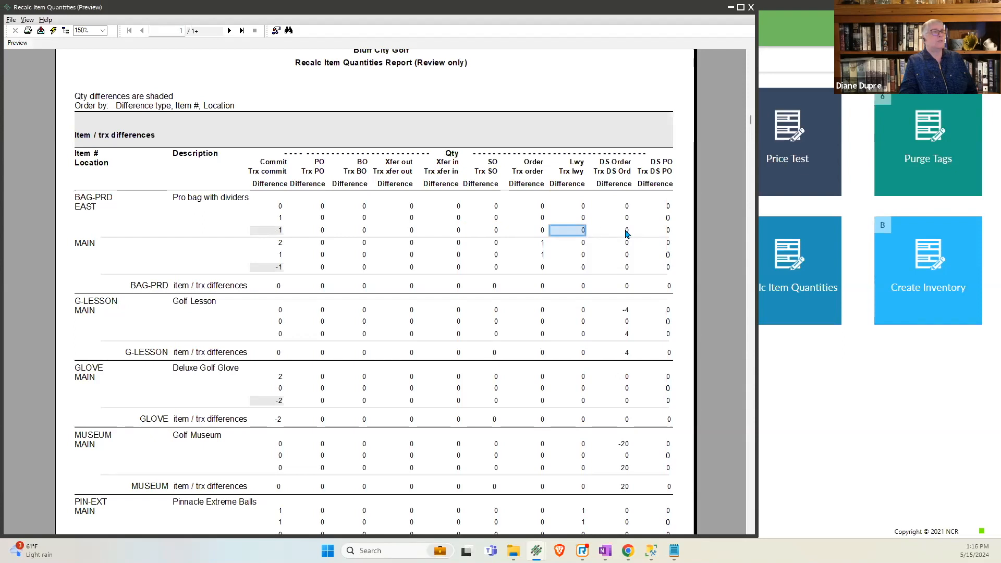
left_click(623, 233)
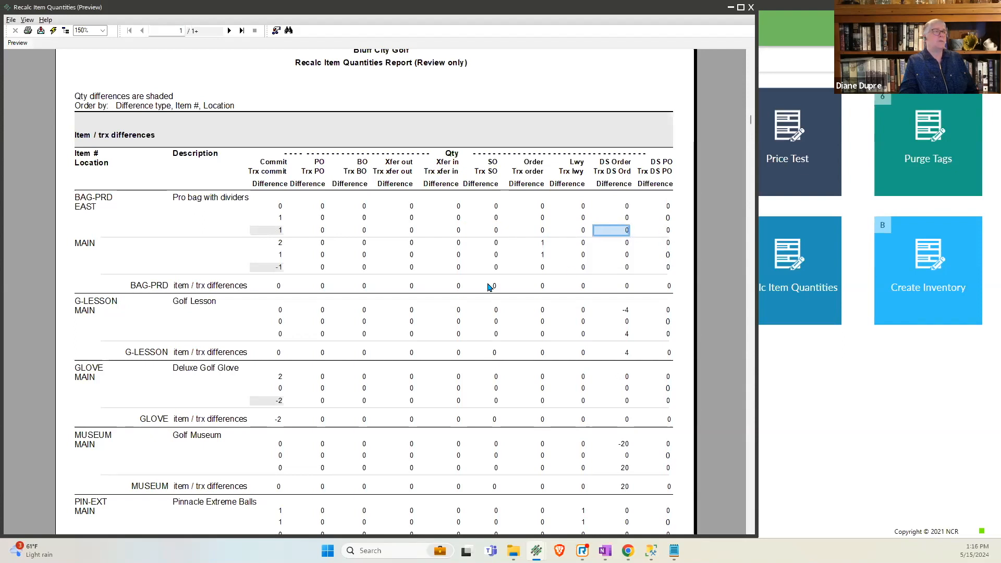
- Compare the committed and transaction quantities for BAG-PRD at location MAIN, and check the G-LESSON committed difference total
left_click(280, 244)
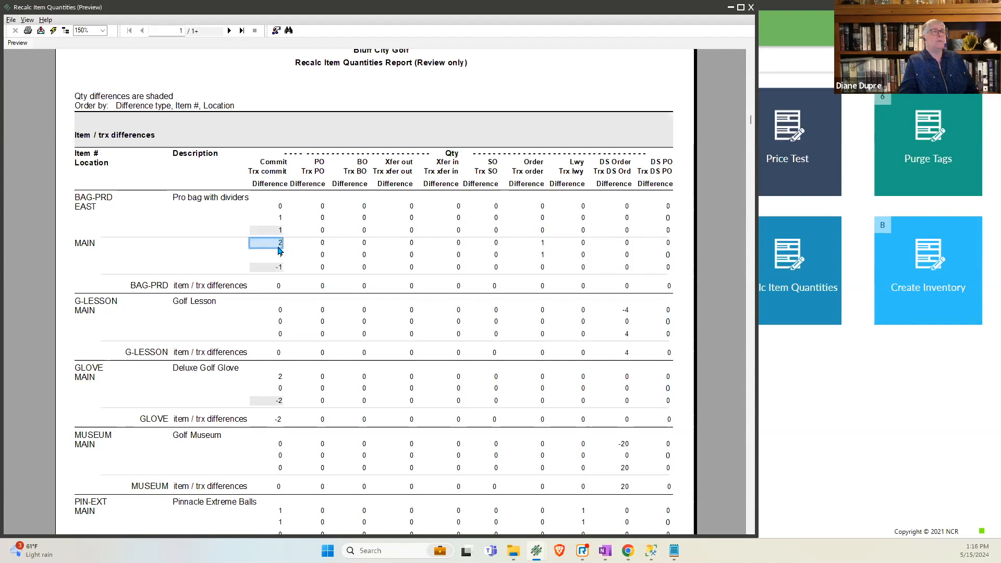
left_click(279, 256)
left_click(280, 266)
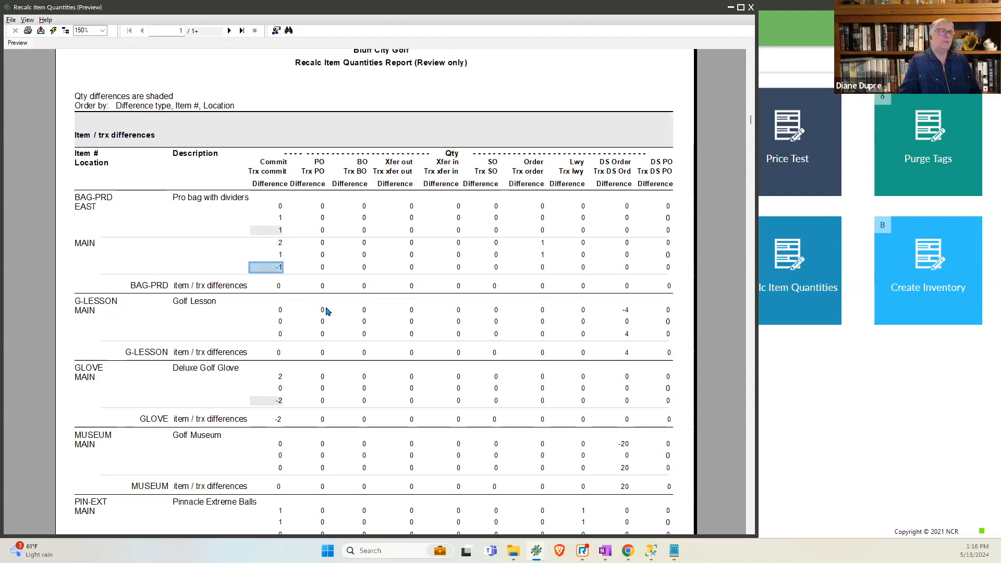
left_click(282, 255)
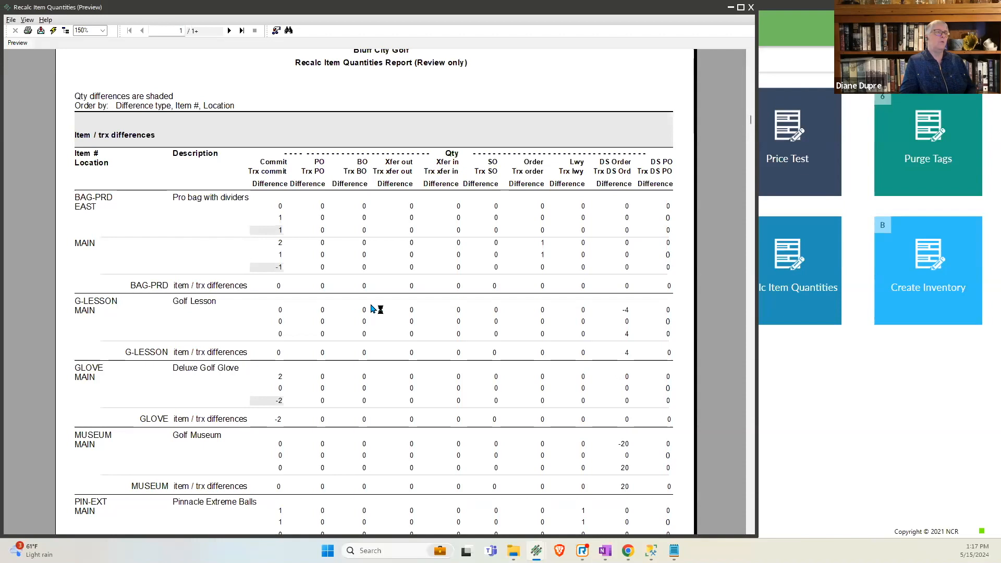
left_click(269, 354)
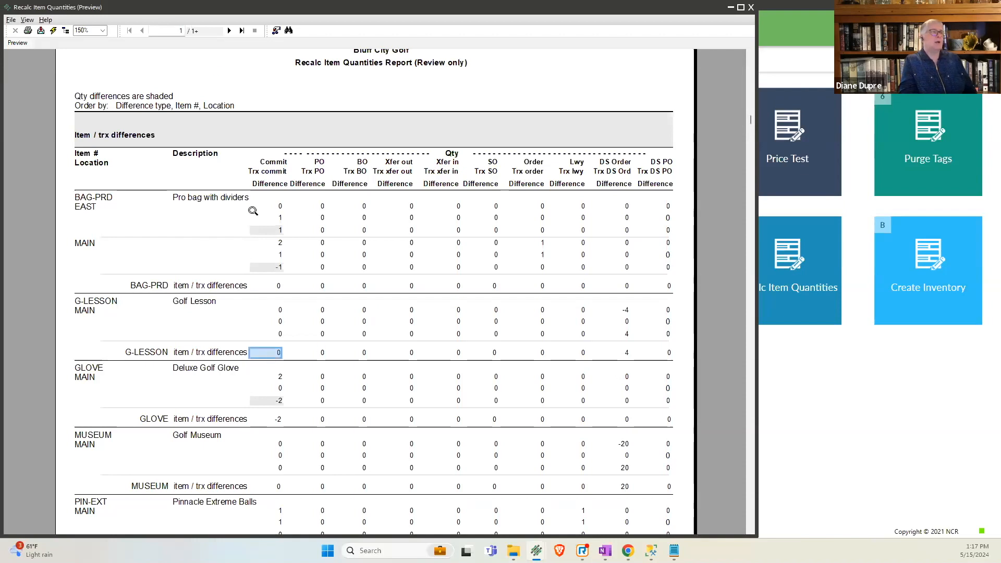
- Check the report's last page, return to the Inventory / Cell differences on page 1 and examine the golf umbrella's minimum quantities at EAST
left_click(228, 31)
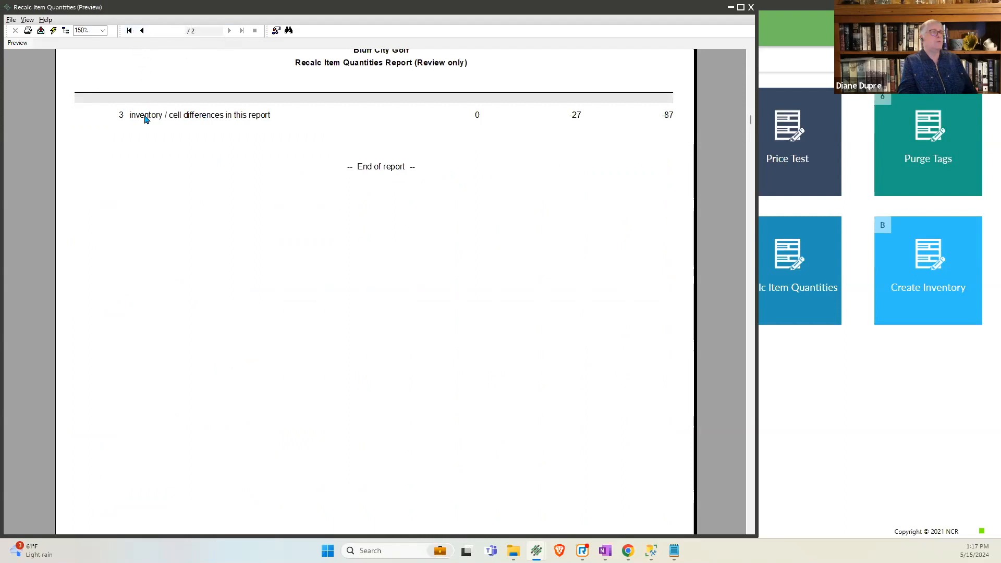
left_click(143, 31)
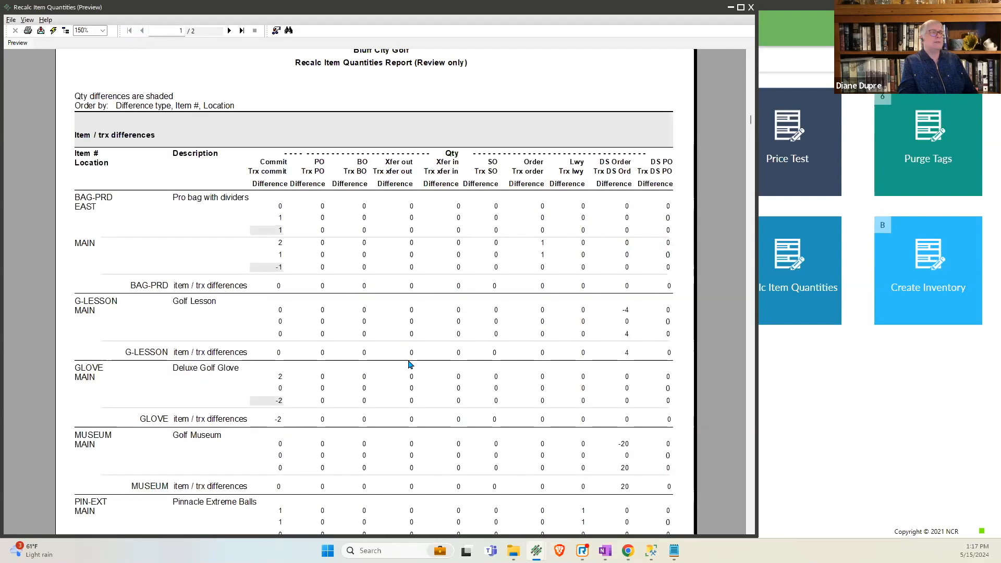
scroll(409, 365, "down", 2)
scroll(409, 364, "down", 3)
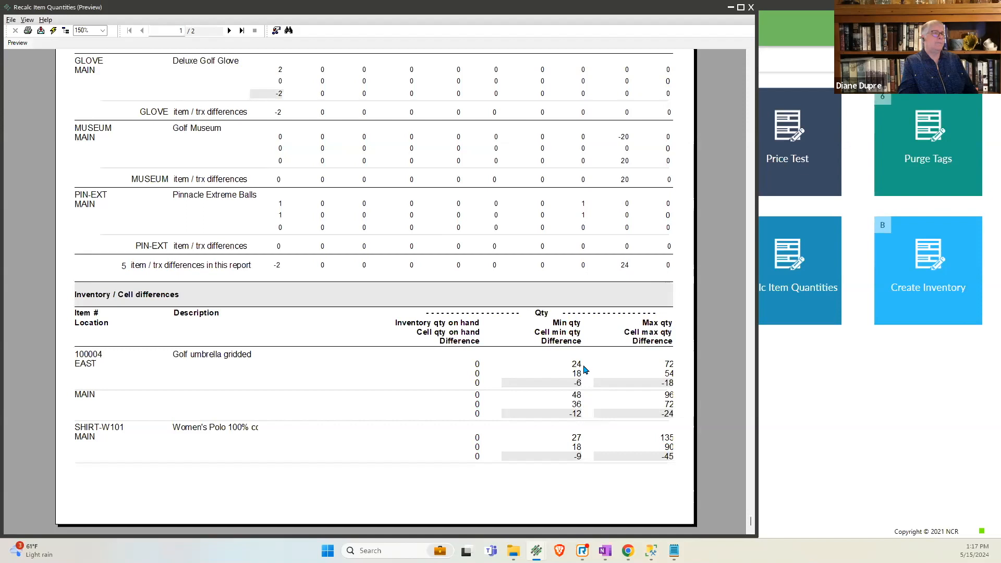
left_click(478, 384)
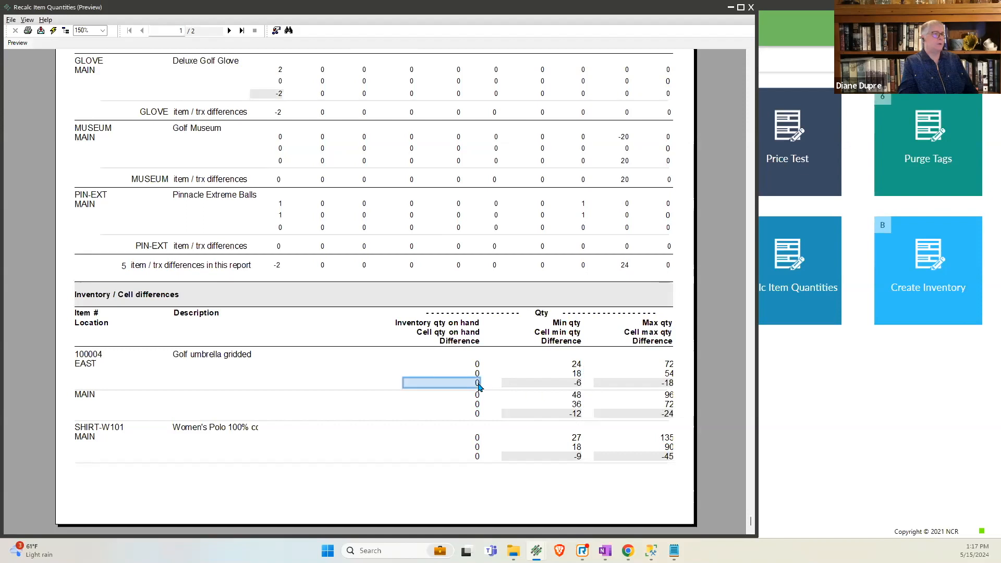
left_click(584, 366)
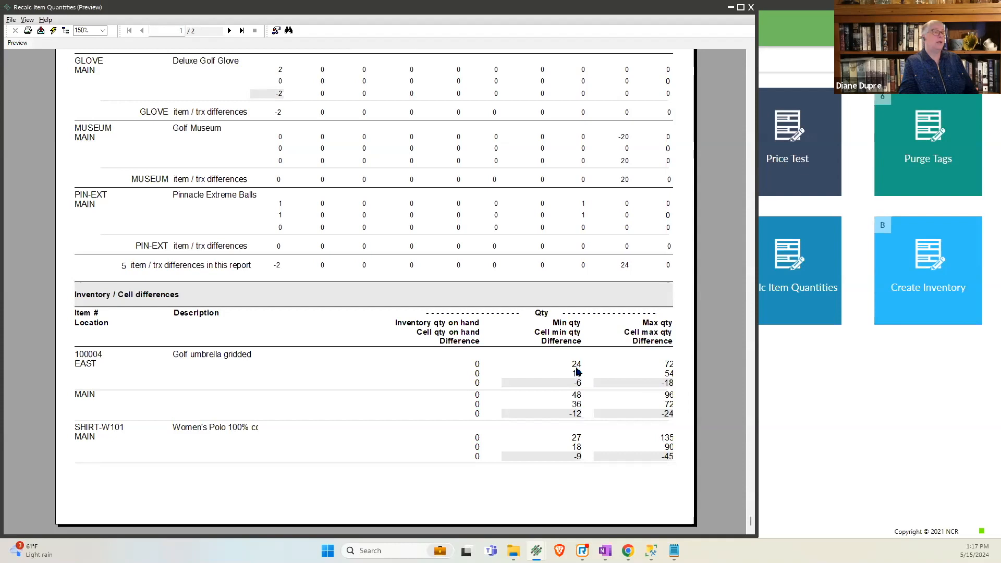
left_click(578, 374)
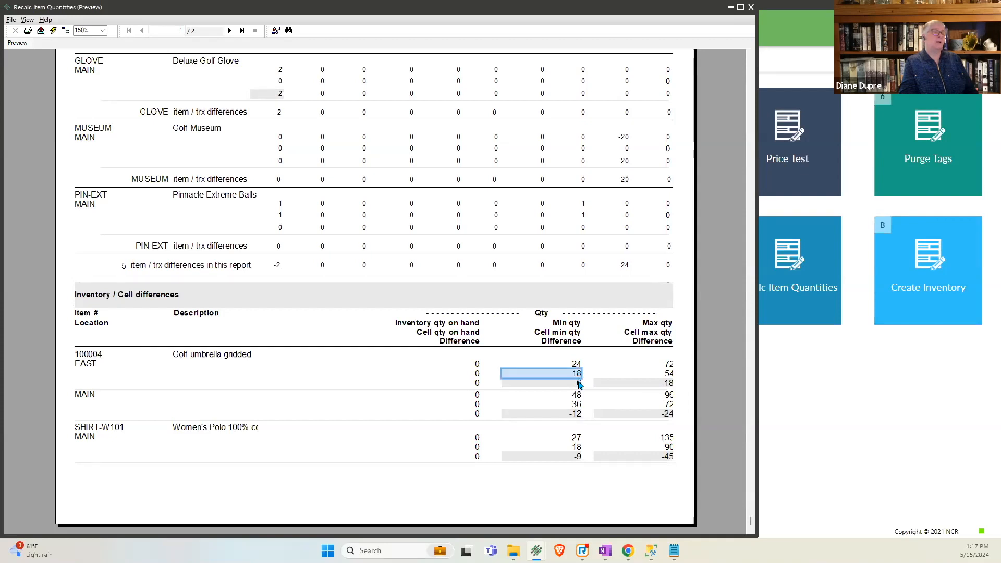
left_click(578, 386)
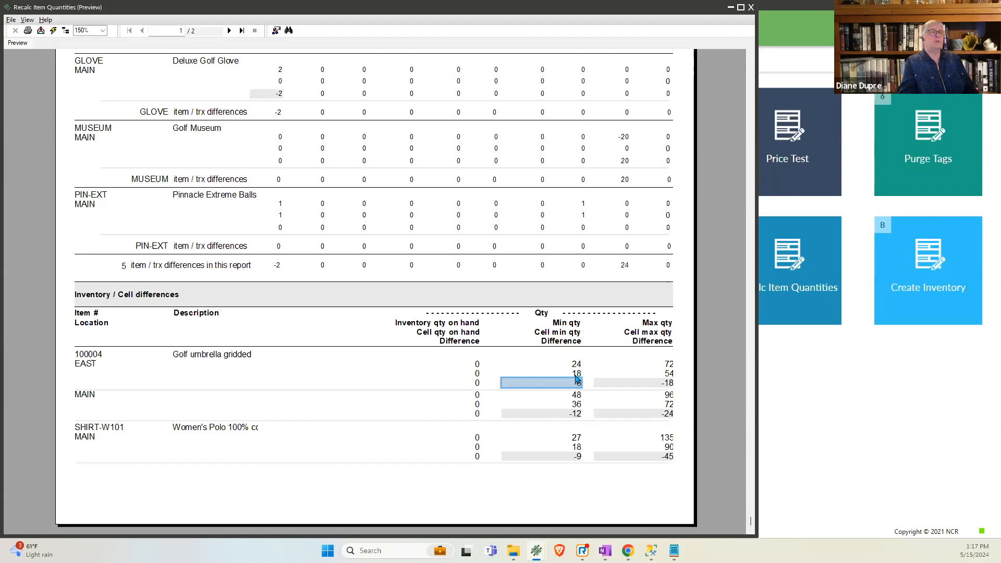
left_click(577, 377)
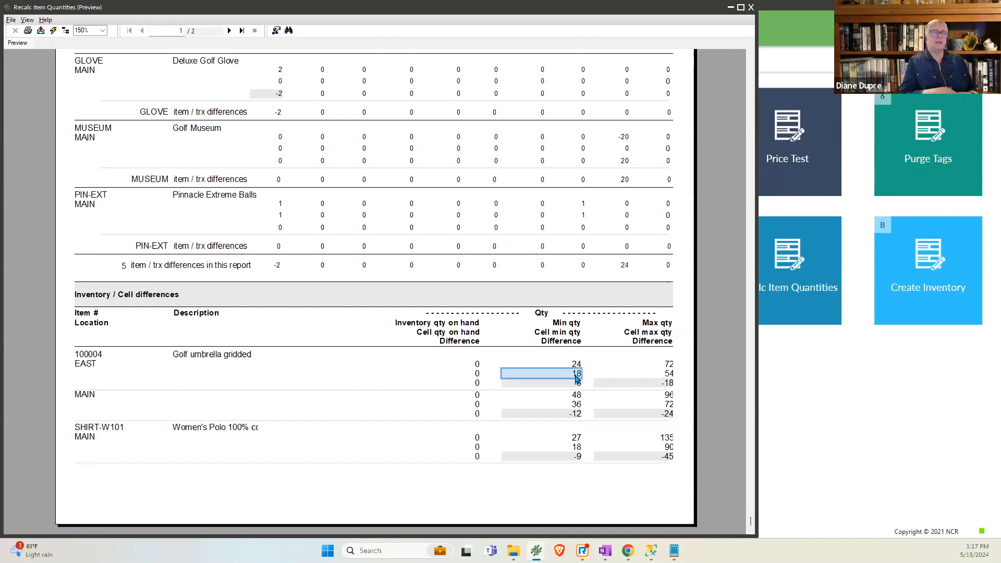
- Check the golf umbrella's inventory and cell on-hand quantities at EAST and MAIN, and close the preview and Recalc Item Quantities
left_click(478, 367)
left_click(478, 376)
left_click(479, 396)
left_click(478, 406)
left_click(482, 425)
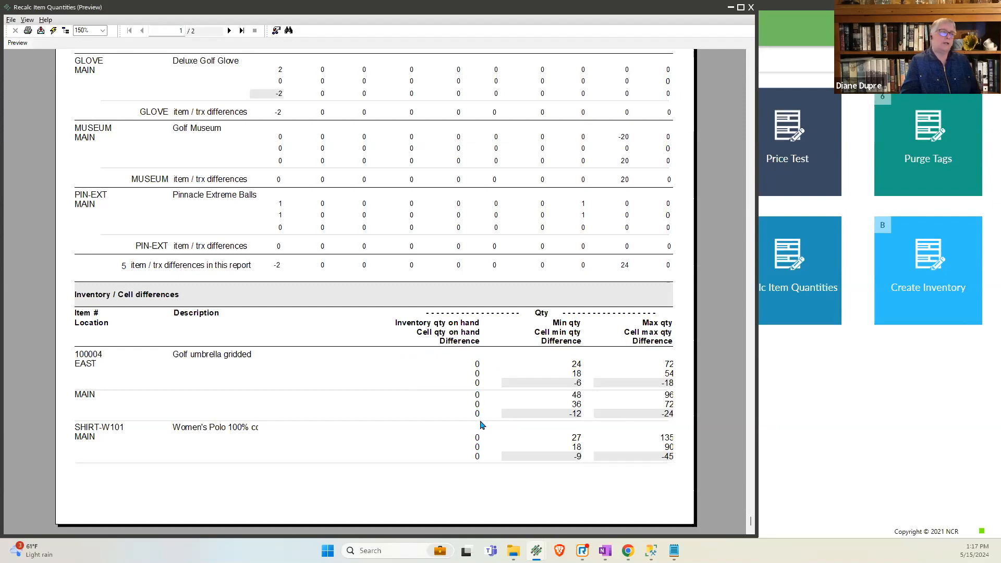
left_click(752, 13)
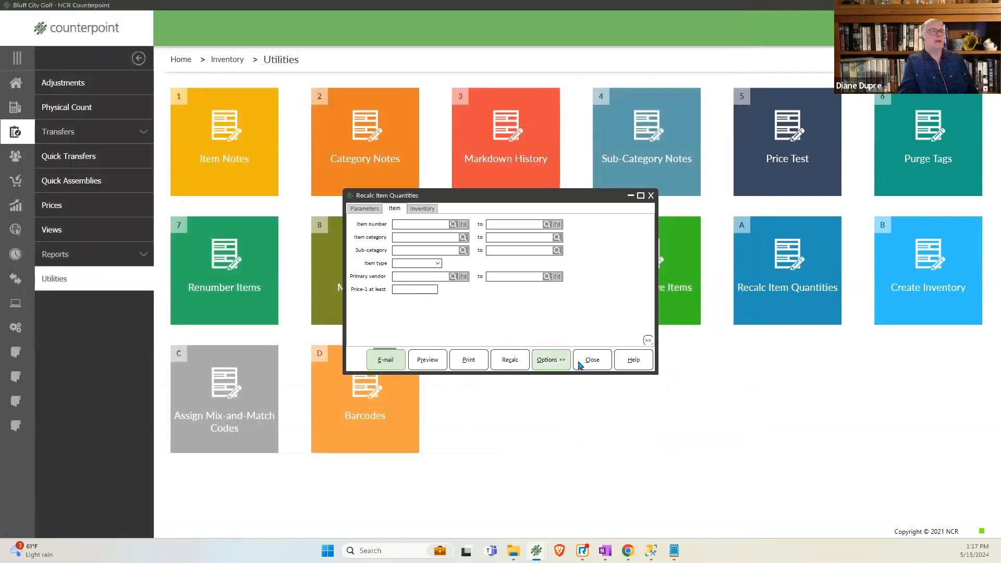
left_click(591, 362)
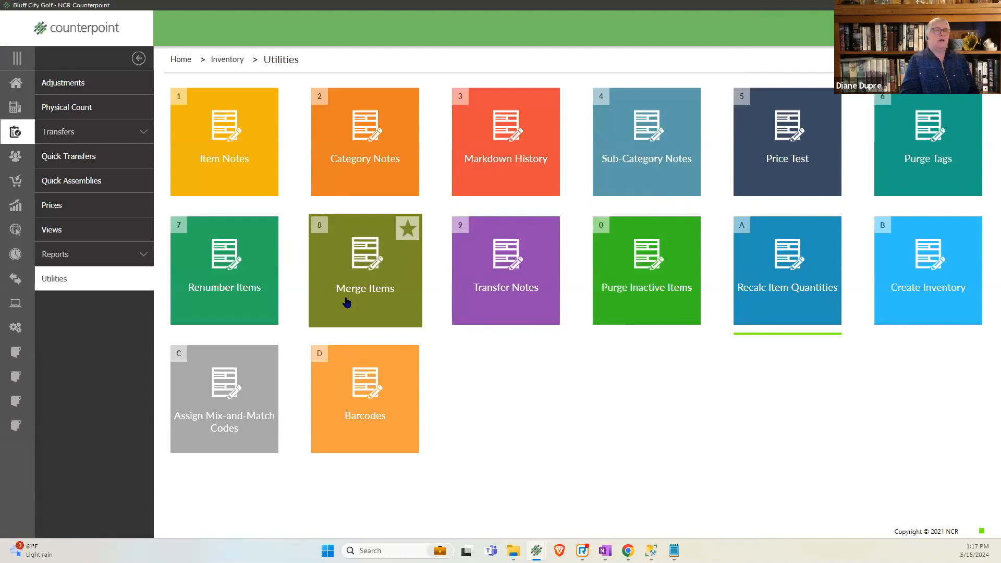
- Open the inventory Valuation Report and review its location, quantity-on-hand, item and parameter options
left_click(71, 263)
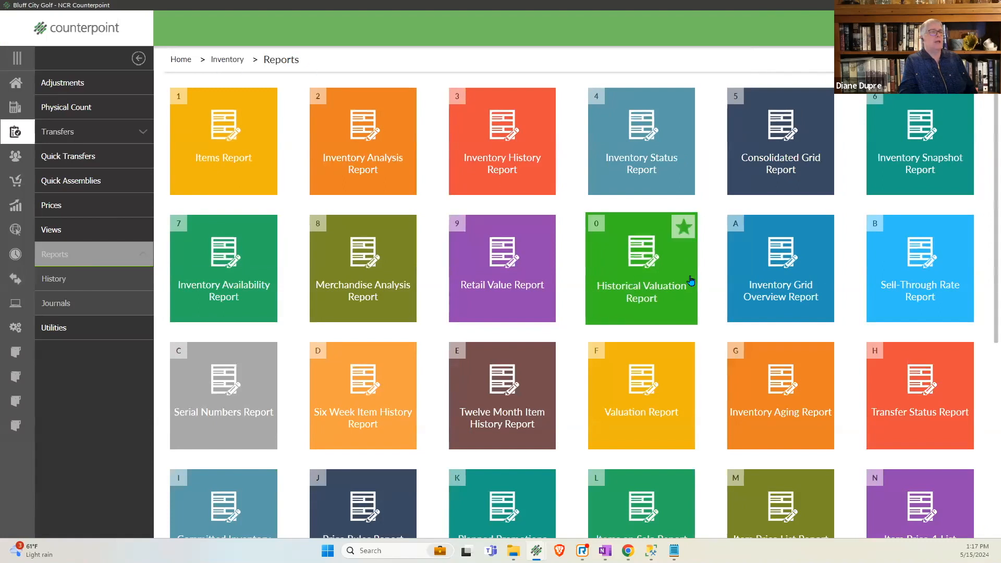
left_click(660, 402)
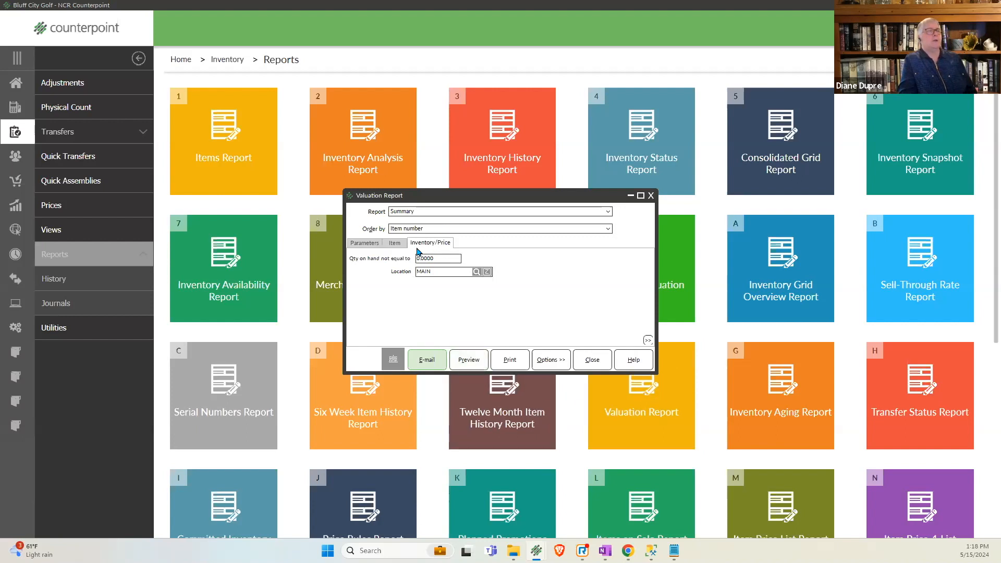
left_click(433, 271)
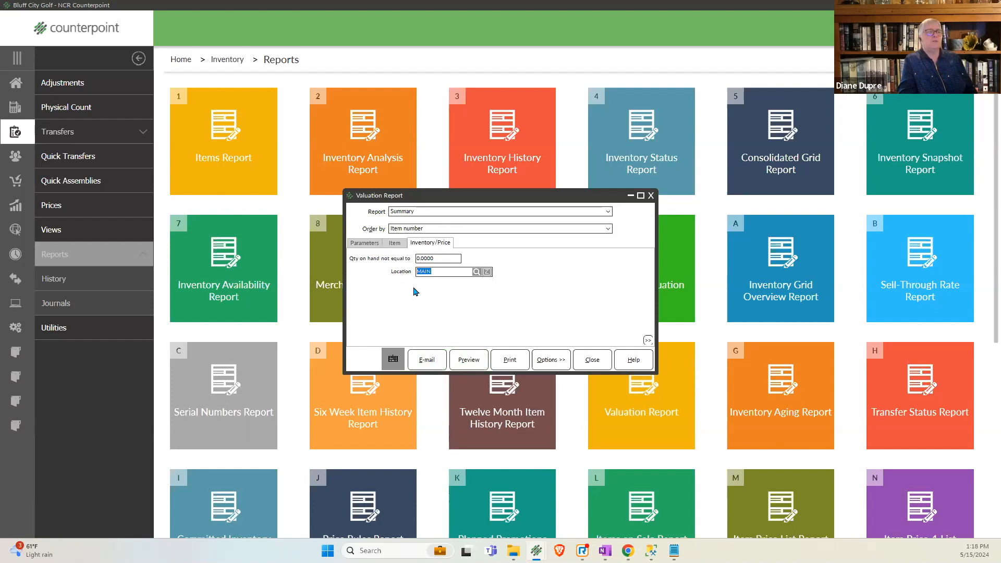
left_click(437, 271)
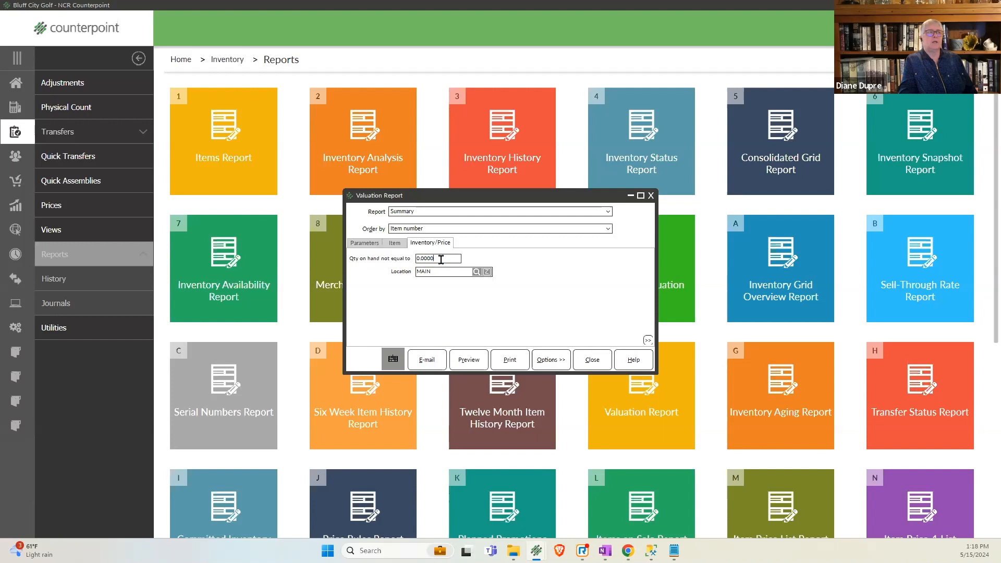
left_click(395, 243)
left_click(365, 243)
left_click(395, 243)
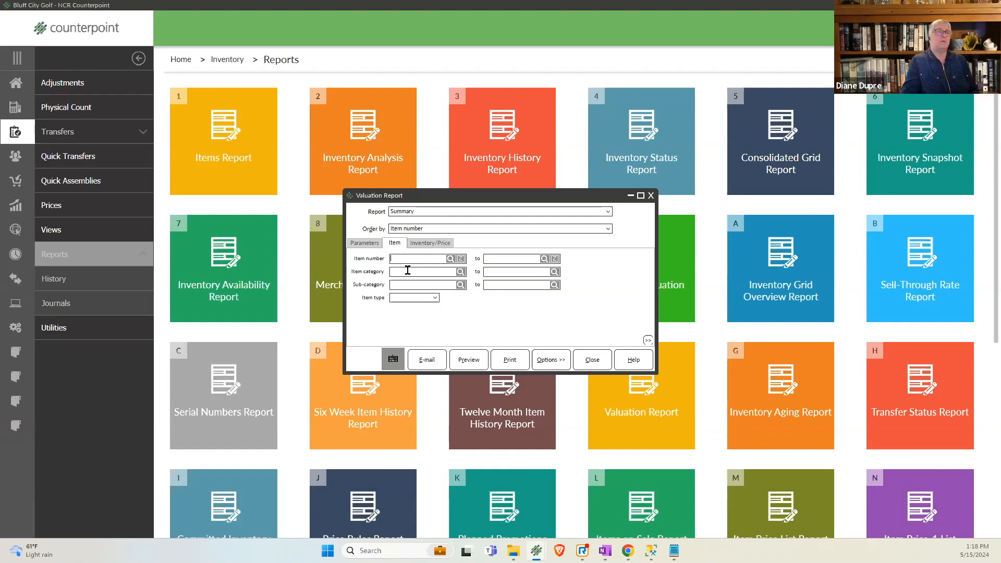
- Try to preview the Valuation Report twice, dismiss the messages and close the report
left_click(461, 361)
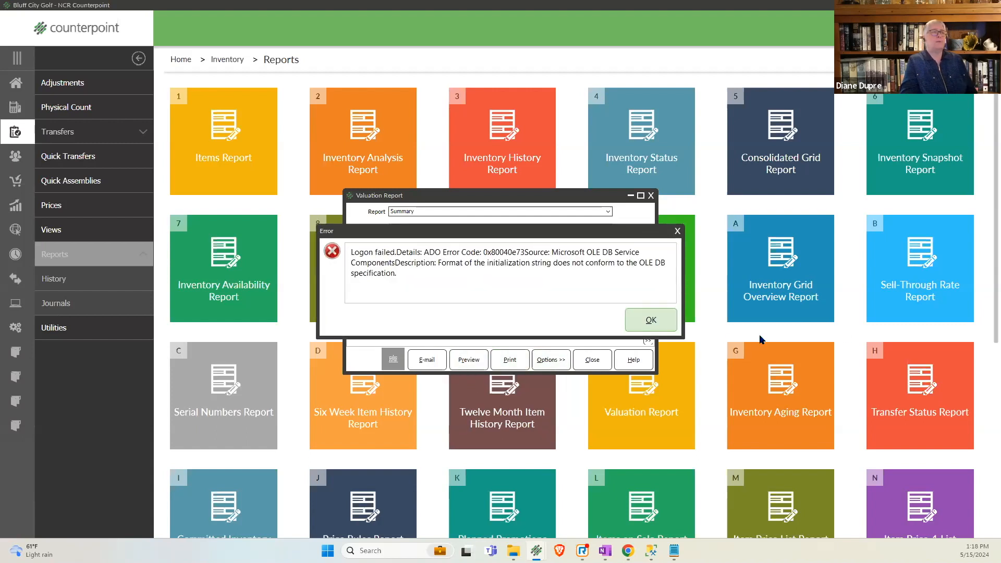
left_click(653, 321)
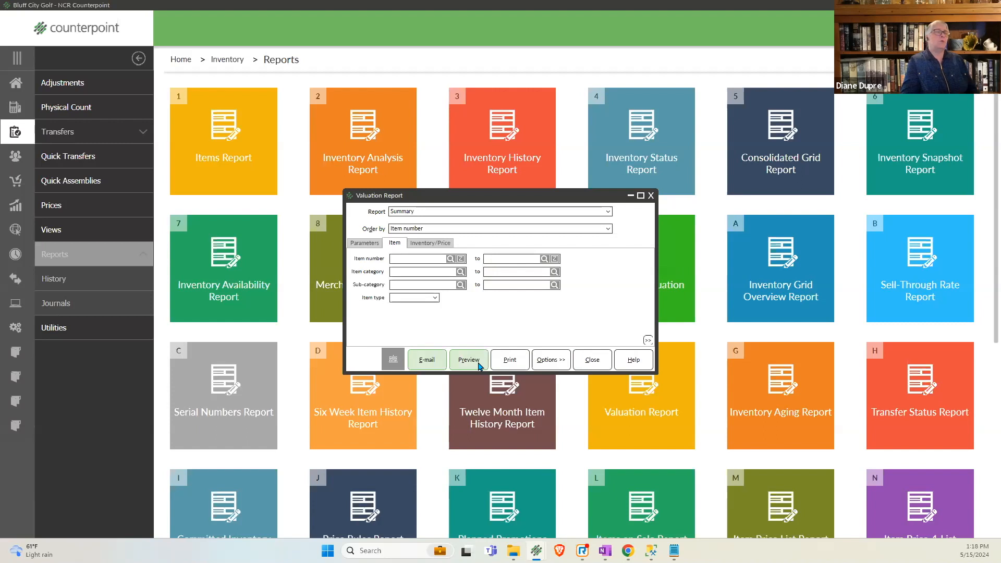
left_click(479, 364)
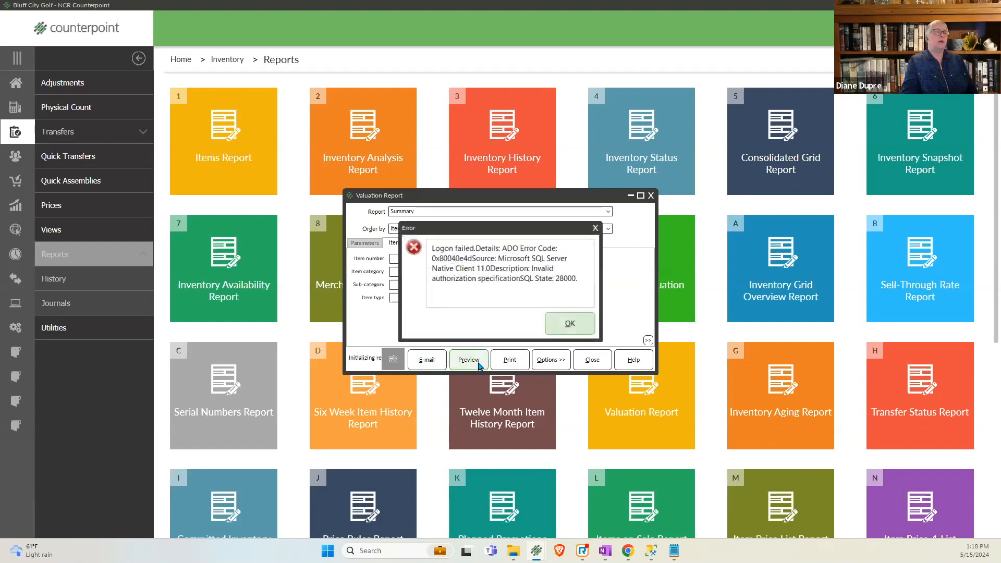
left_click(553, 334)
left_click(592, 360)
- Reopen the Valuation Report, preview the summary ordered by item number, and check the total quantity on its last page at 150% zoom
left_click(613, 412)
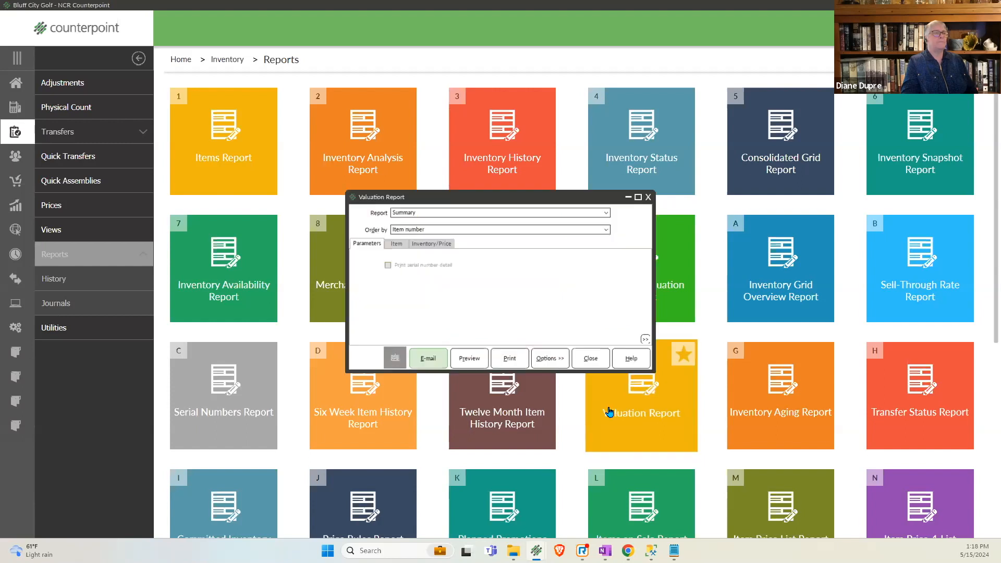
left_click(474, 364)
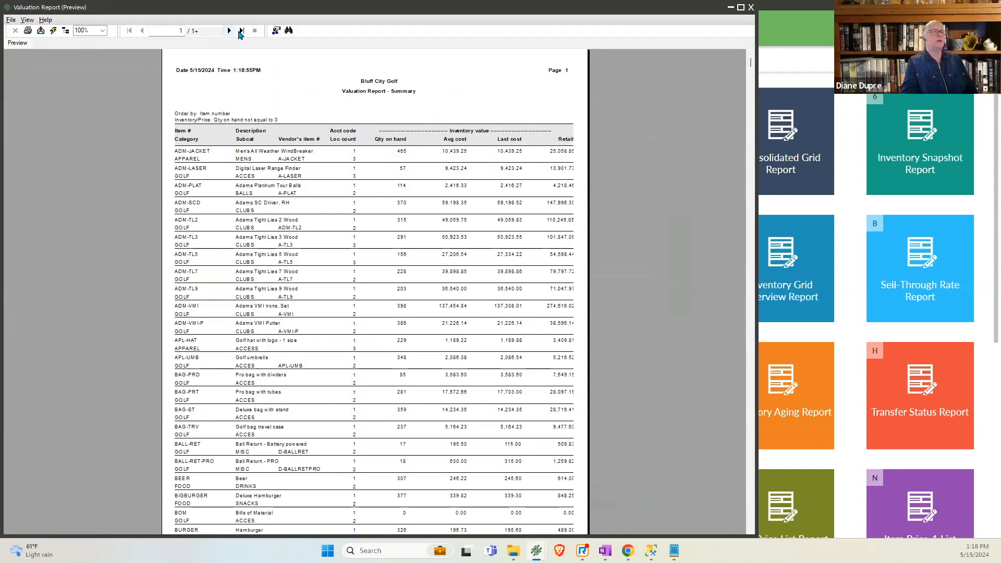
left_click(242, 30)
left_click(102, 30)
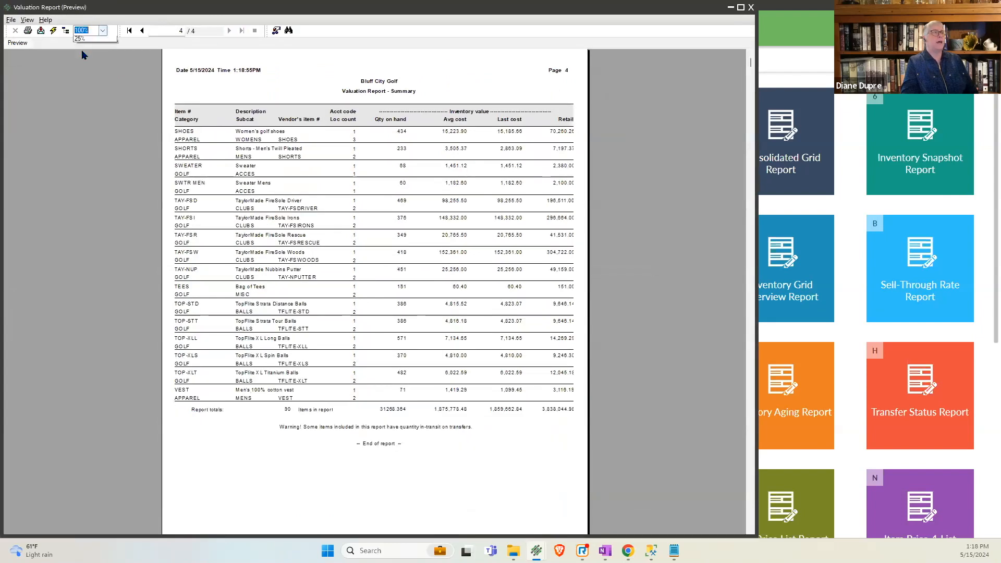
left_click(81, 74)
scroll(529, 365, "down", 3)
scroll(528, 365, "down", 2)
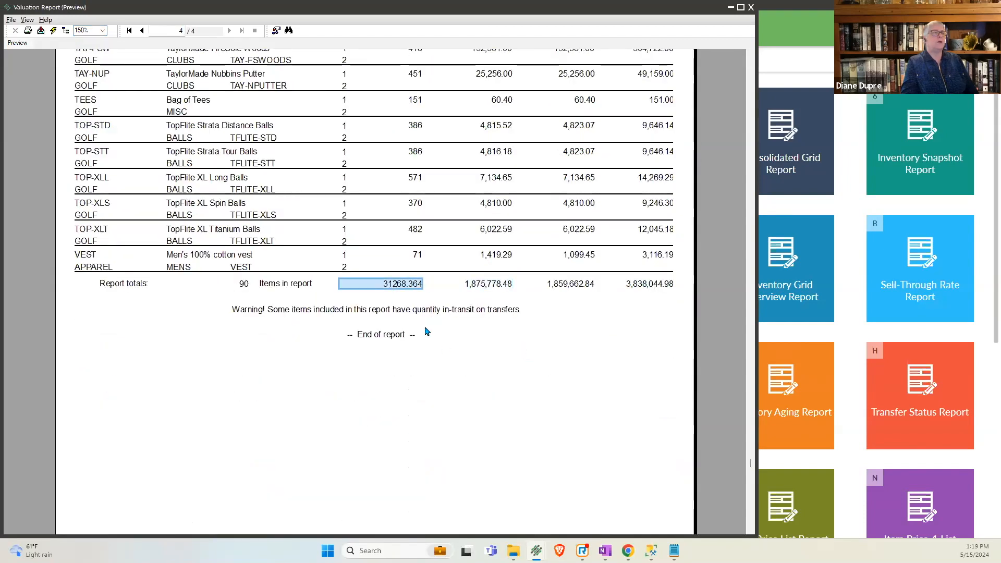
- Look through the report's earlier pages, return to the last page and check the average cost, last cost and retail totals
scroll(482, 355, "up", 10)
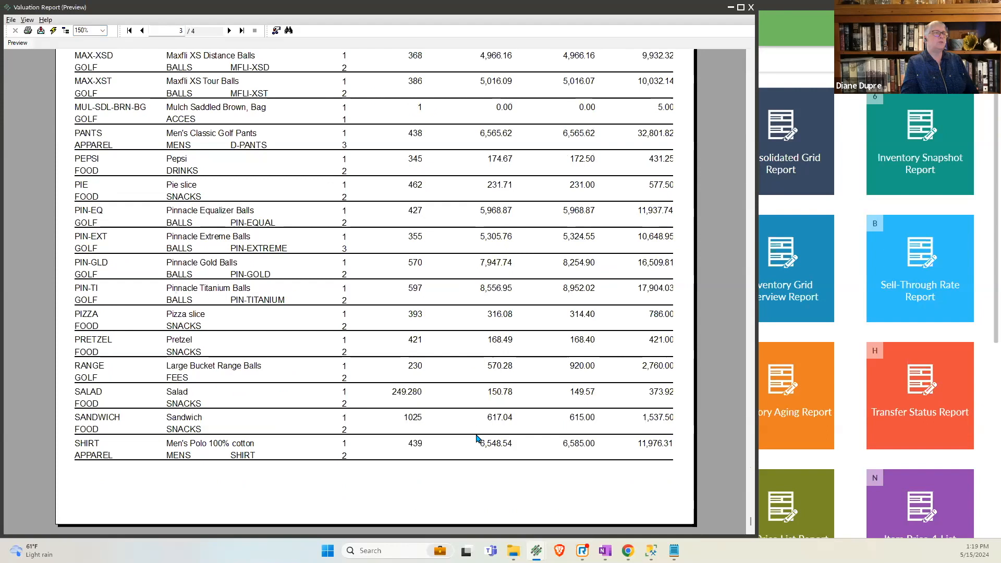
scroll(511, 407, "up", 10)
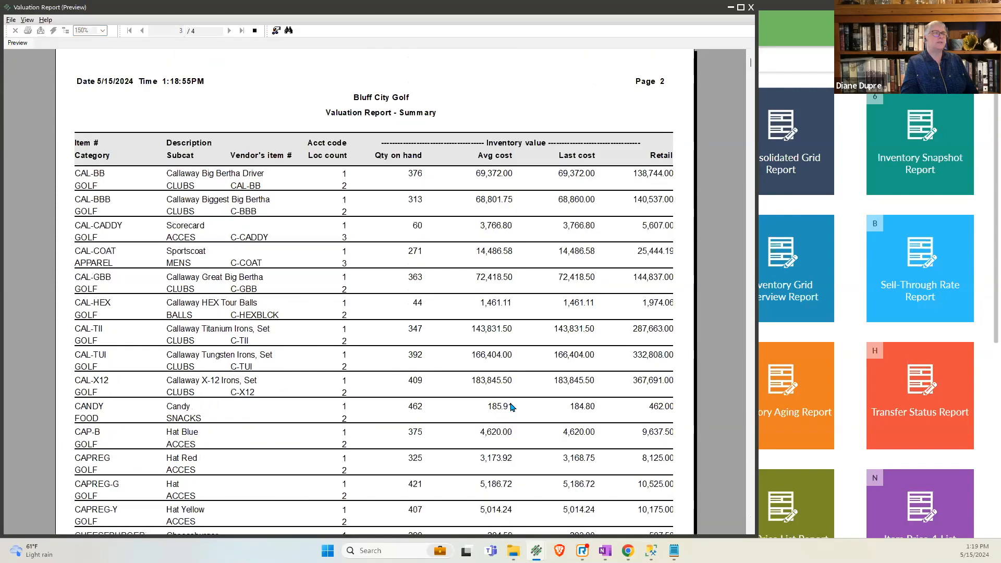
scroll(511, 407, "down", 8)
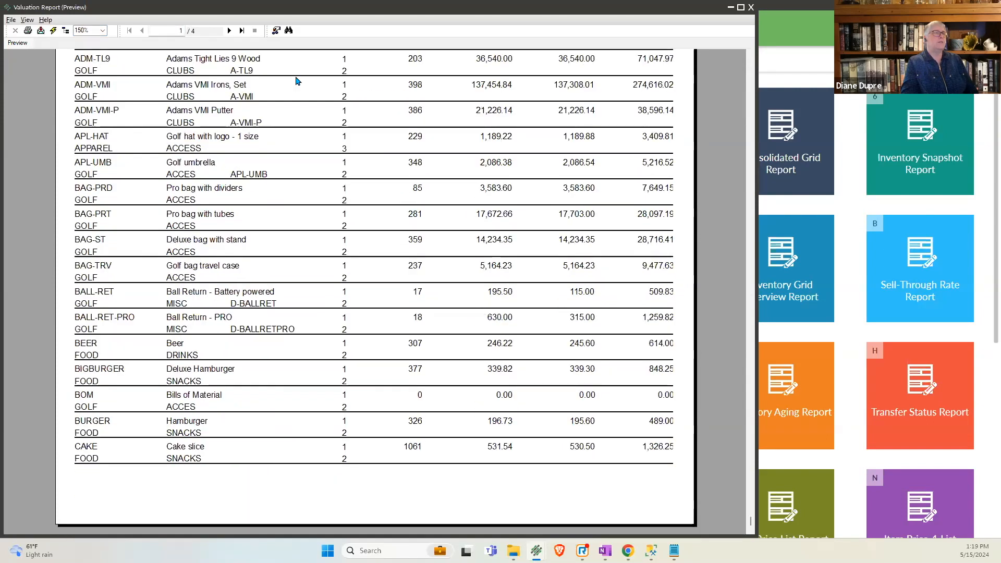
left_click(242, 31)
left_click(496, 246)
left_click(573, 244)
left_click(641, 244)
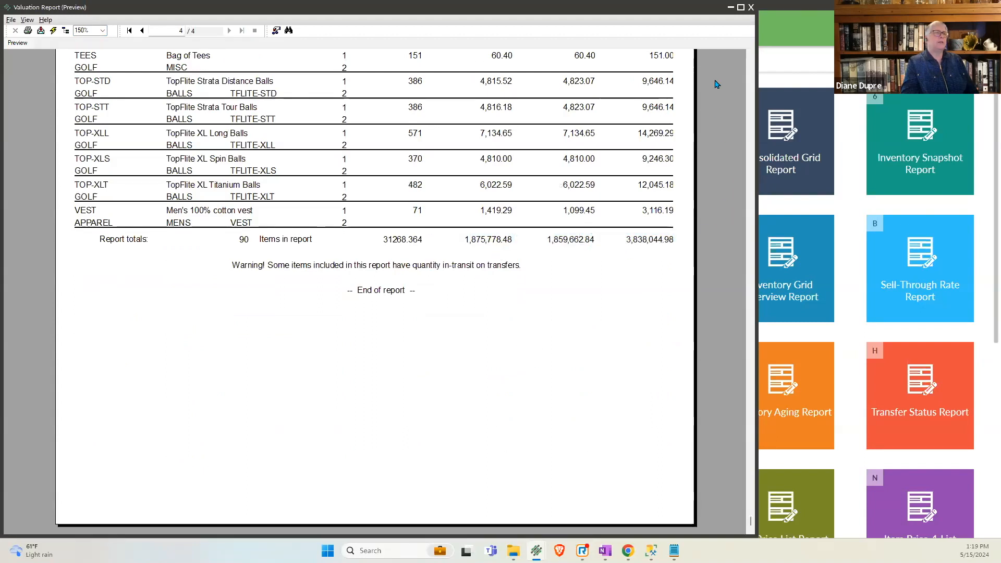
left_click(751, 69)
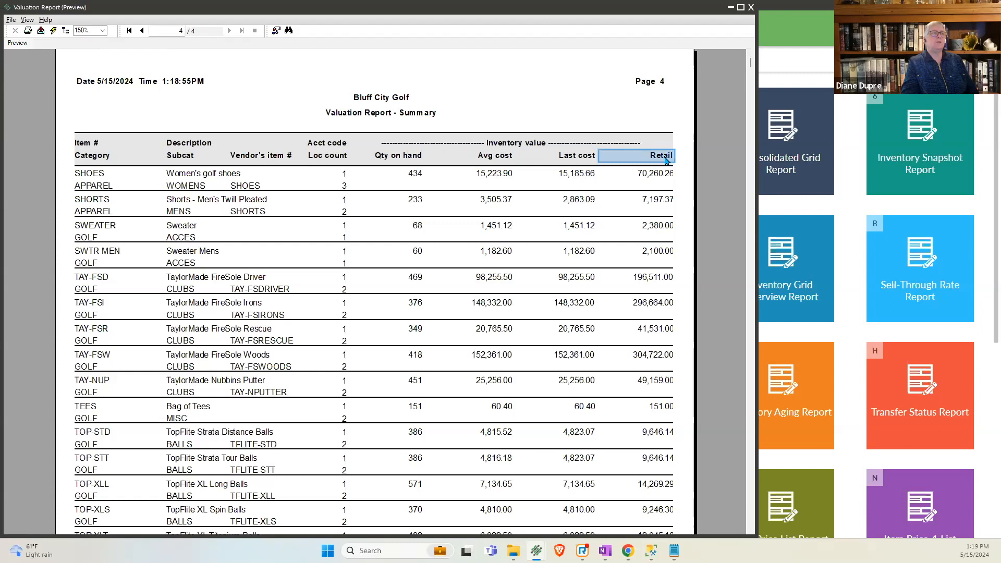
scroll(753, 351, "down", 5)
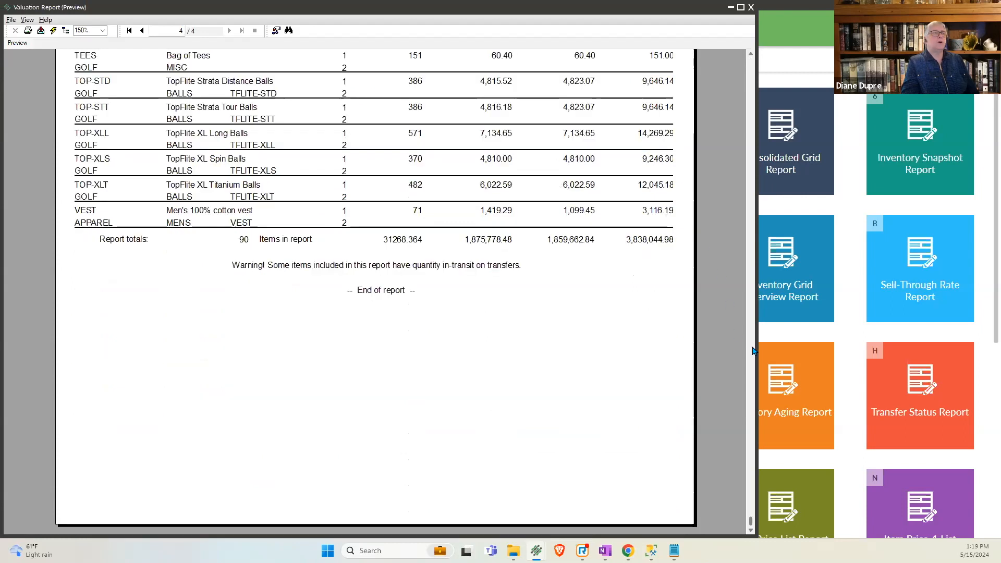
- Export the valuation report to a disk file in Acrobat Format (PDF), choosing the Count folder on drive C as the destination
left_click(41, 33)
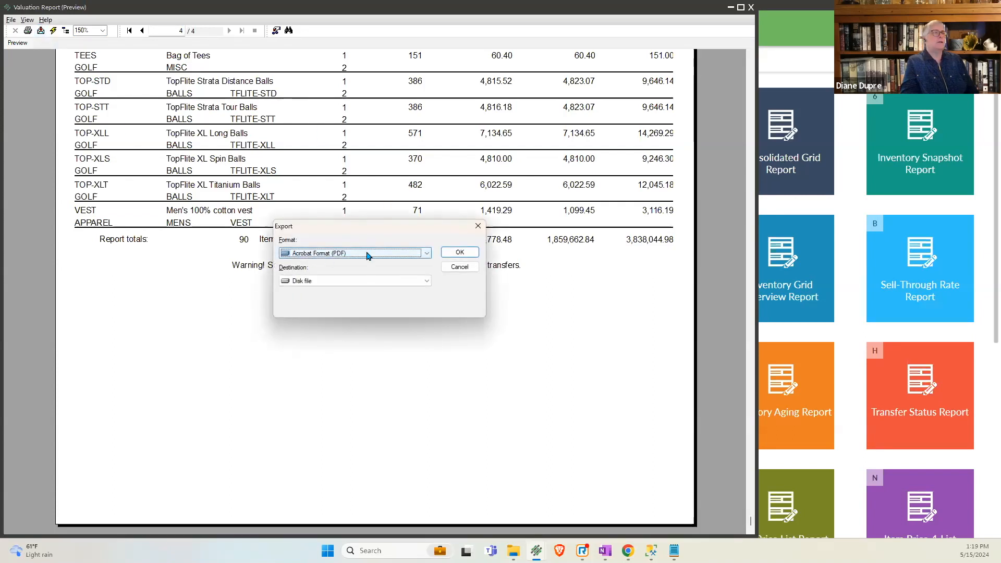
left_click(458, 253)
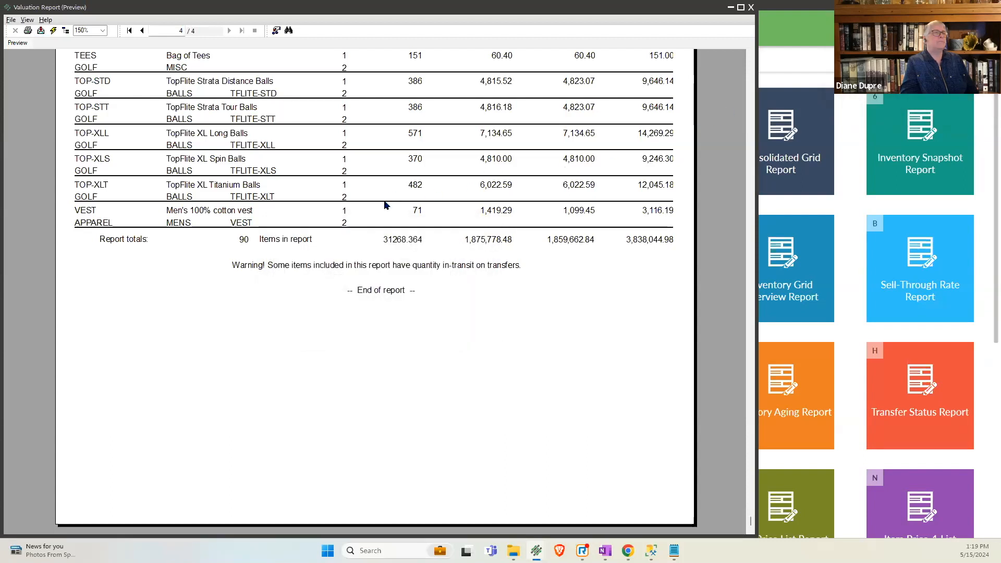
scroll(385, 204, "up", 5)
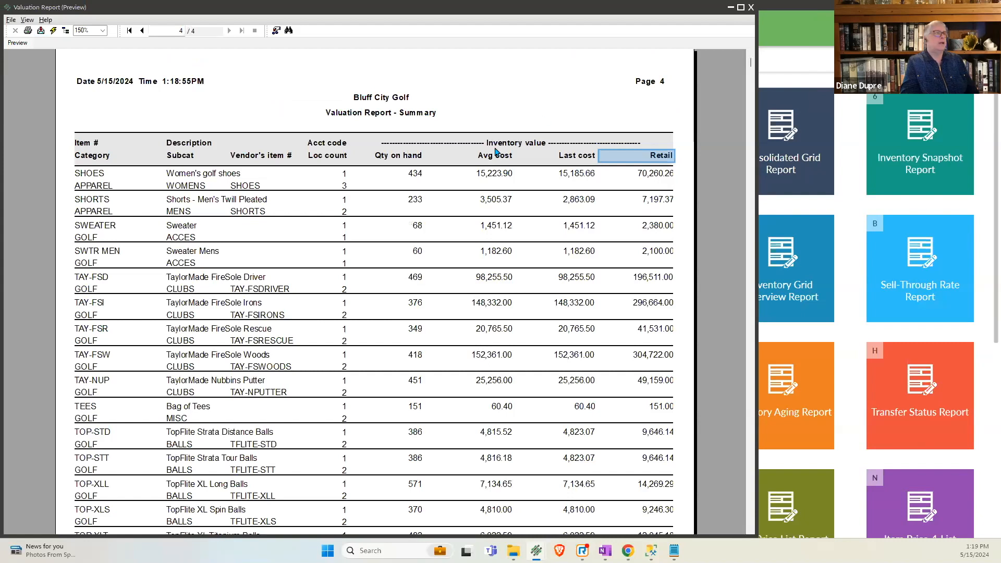
left_click(513, 132)
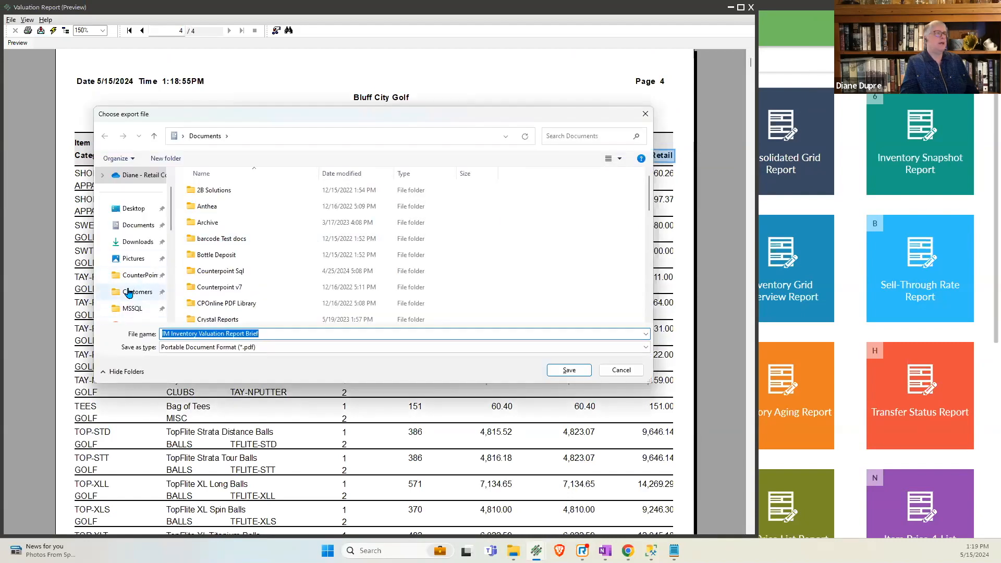
scroll(127, 312, "down", 1)
scroll(127, 314, "down", 5)
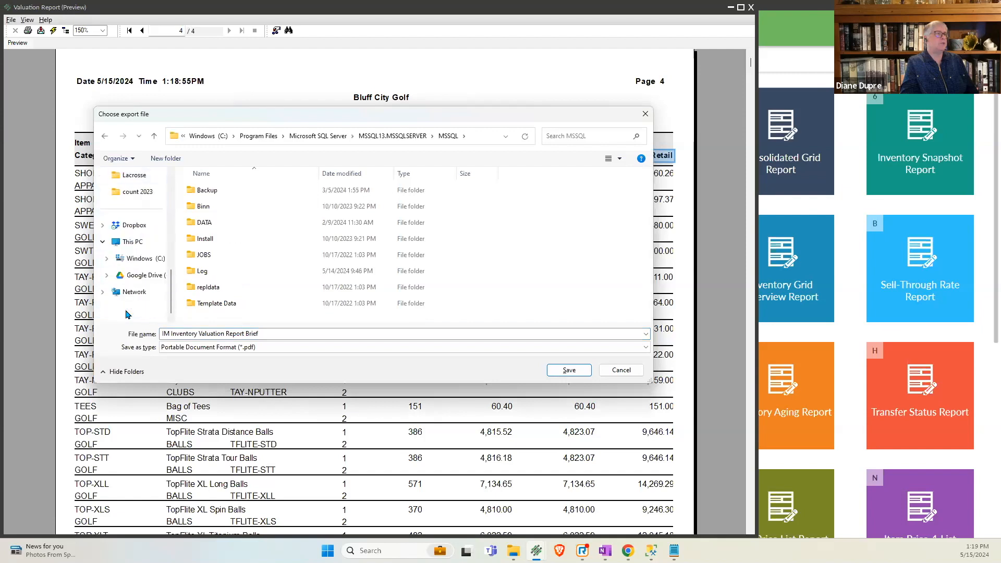
left_click(140, 258)
left_click(201, 194)
double_click(201, 197)
- Save the export as "IM Inventory Valuation Report Before count", and close the preview and the Valuation Report
left_click(269, 329)
double_click(269, 329)
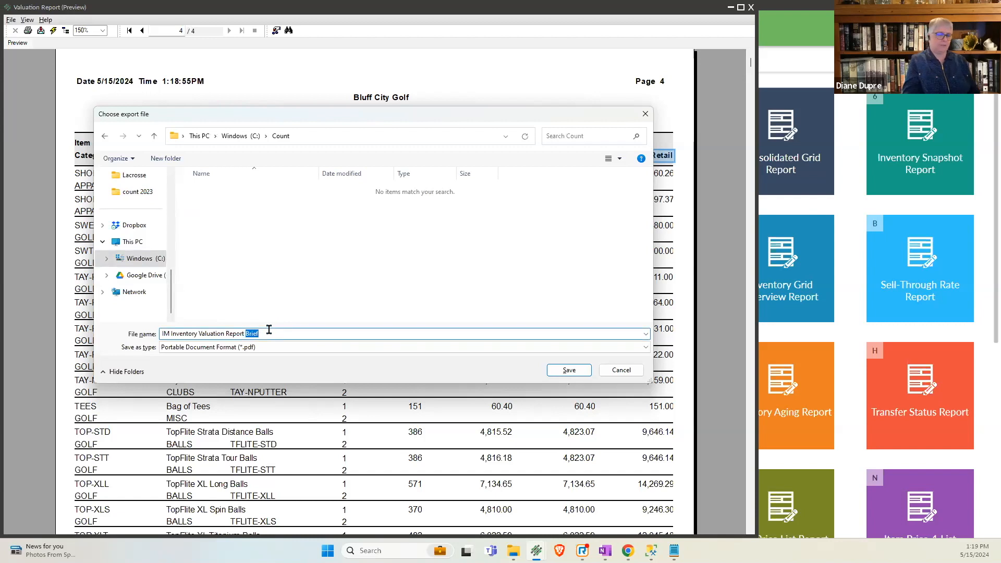
type("Before count")
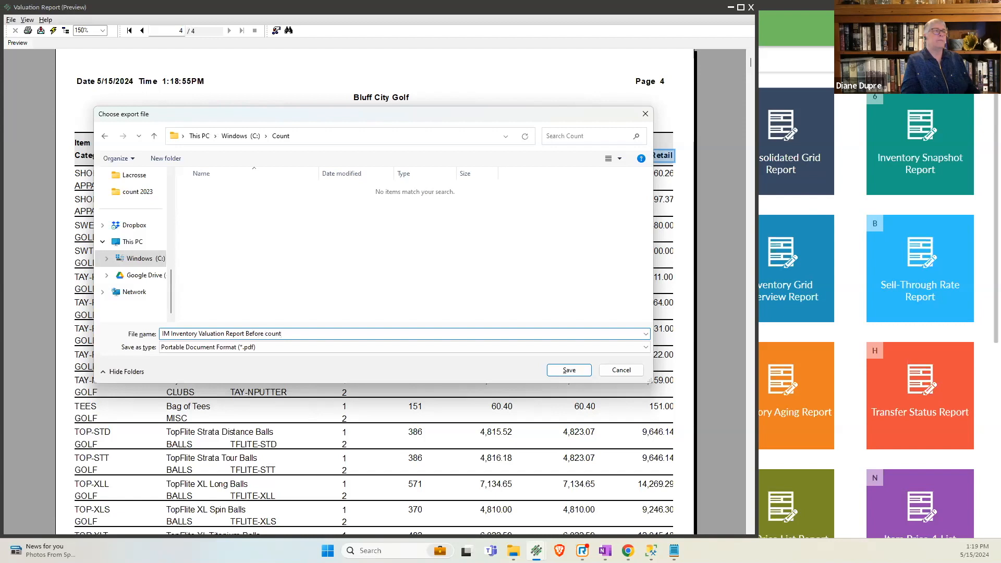
left_click(560, 372)
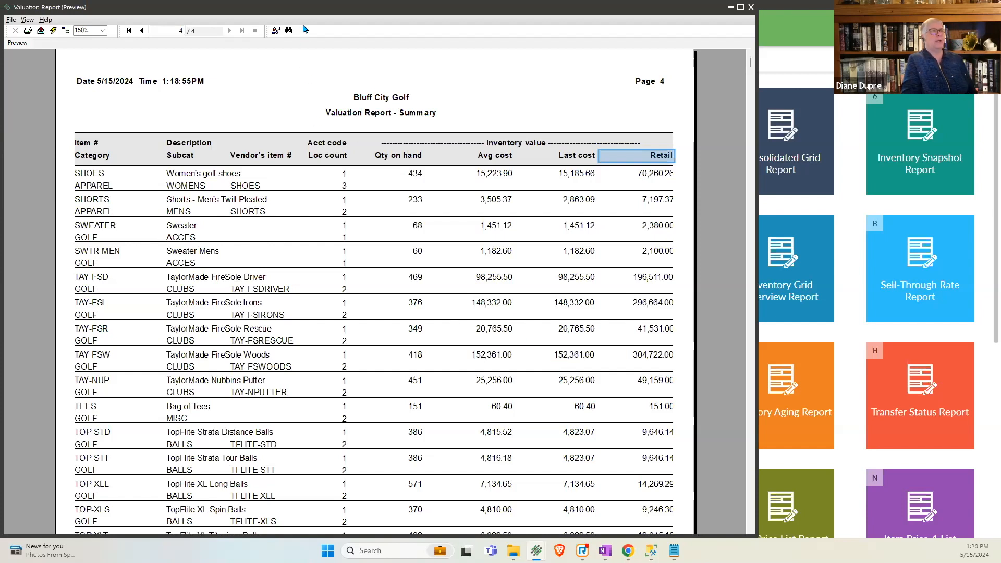
left_click(751, 8)
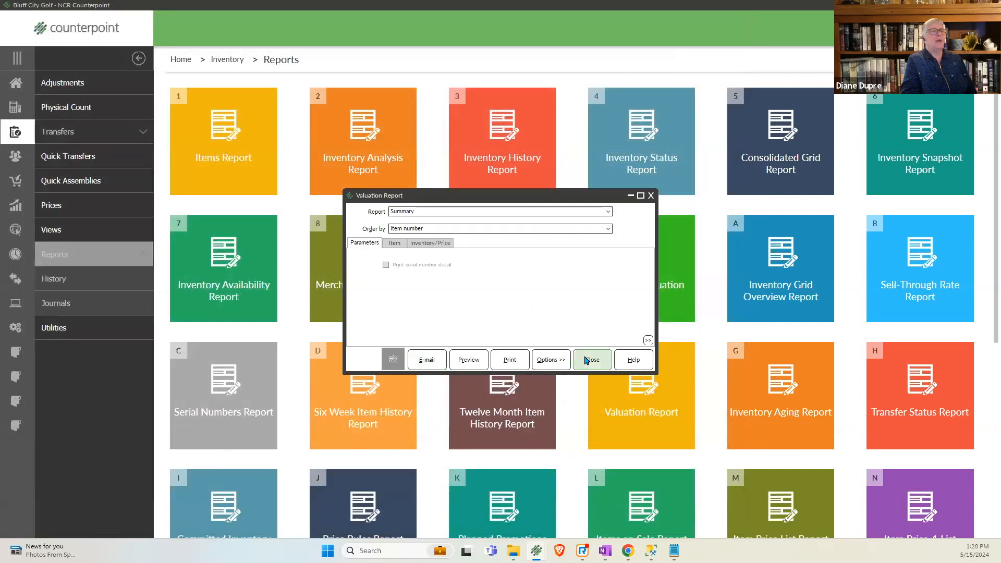
left_click(587, 360)
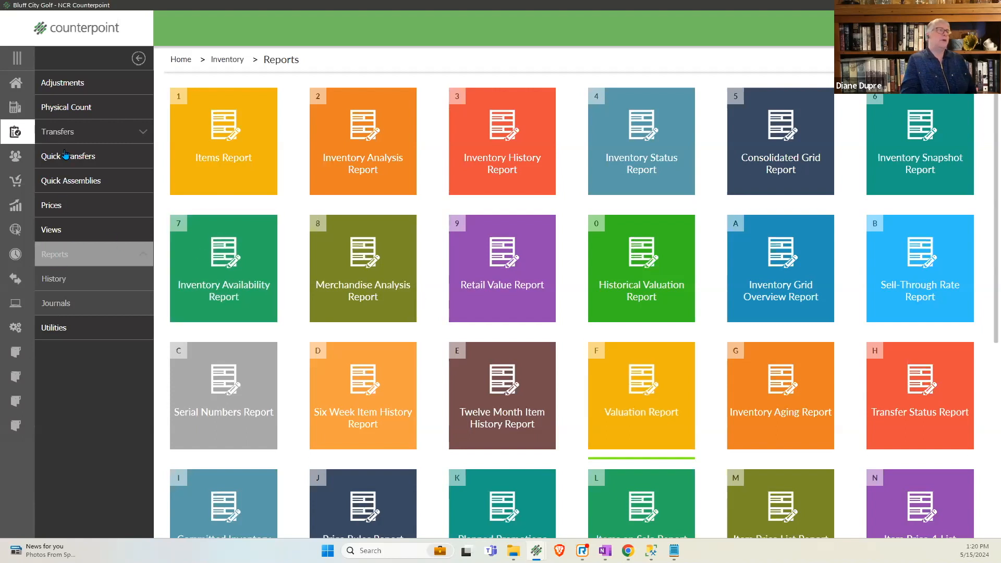
- Open Physical Count Remove, look up the existing count events and check their event date, and cancel the lookup
left_click(59, 110)
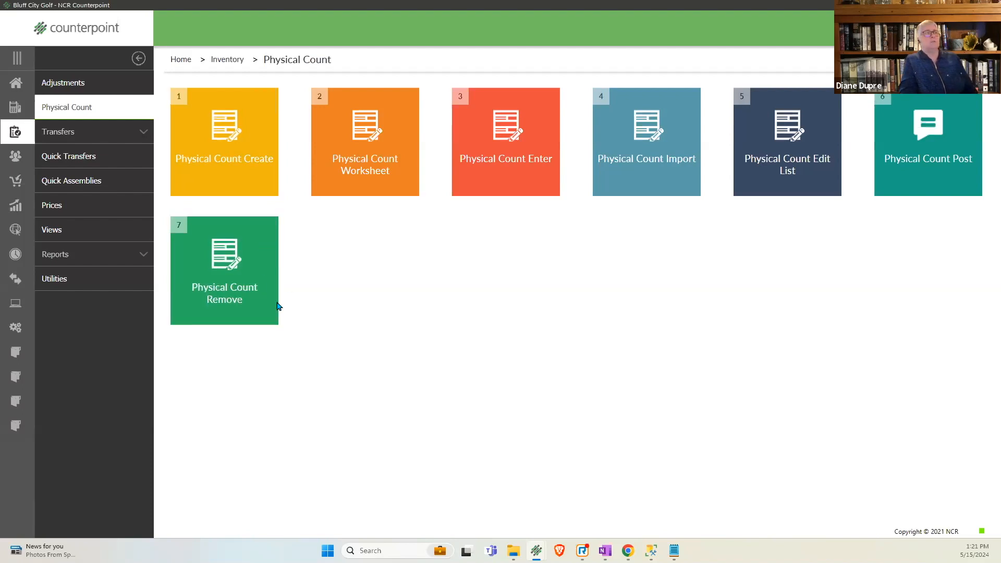
left_click(241, 309)
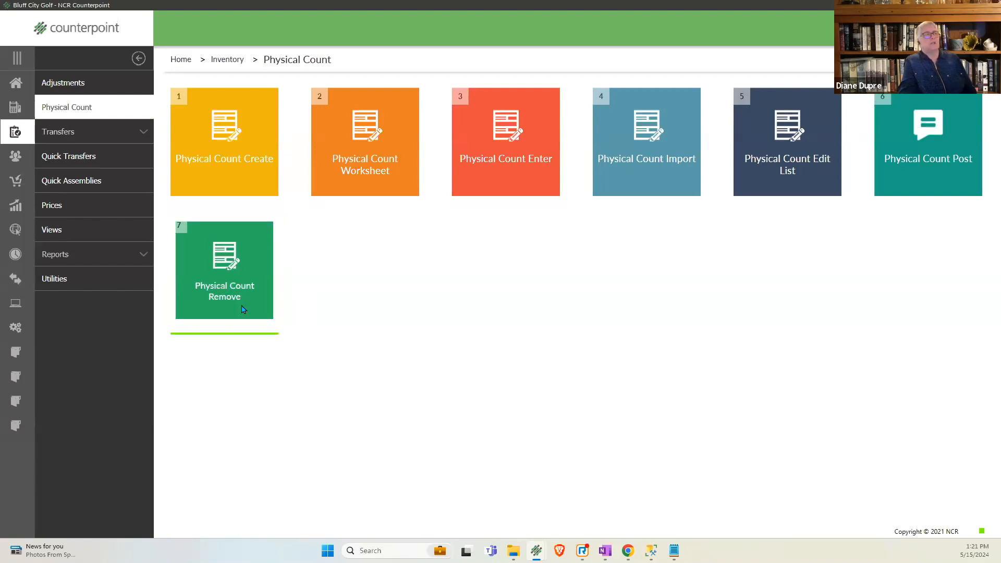
left_click(437, 236)
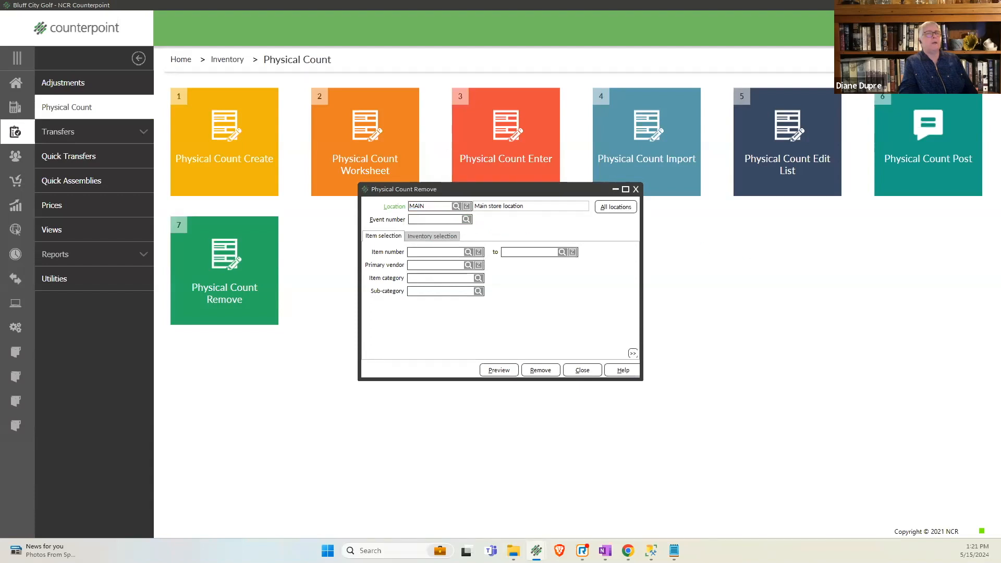
left_click(467, 219)
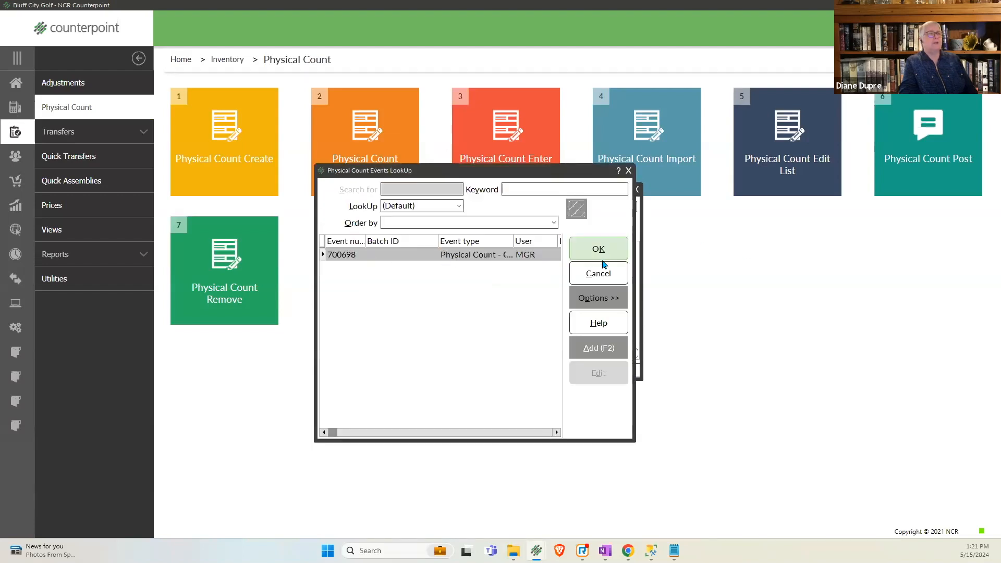
left_click_drag(632, 266, 806, 266)
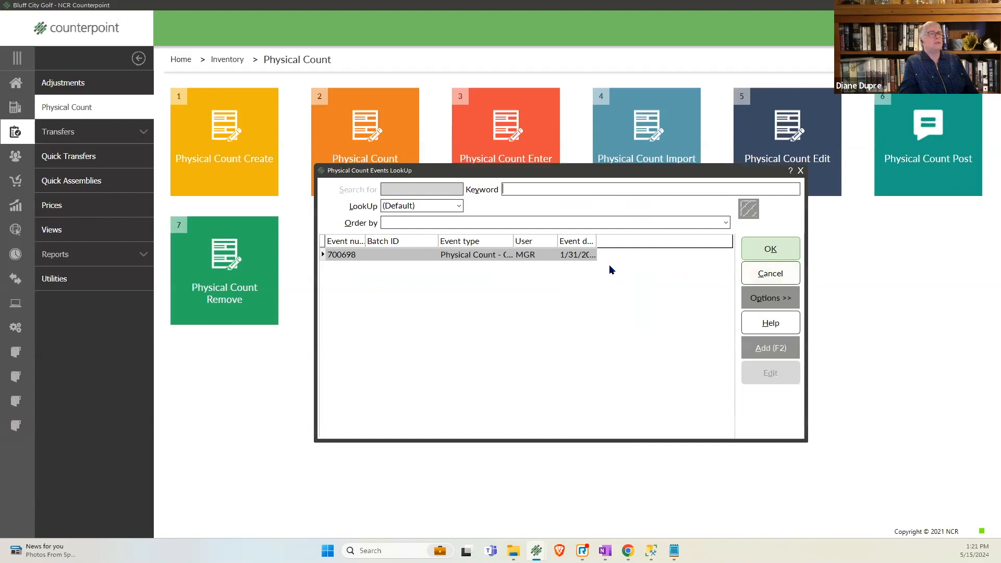
left_click_drag(597, 241, 634, 241)
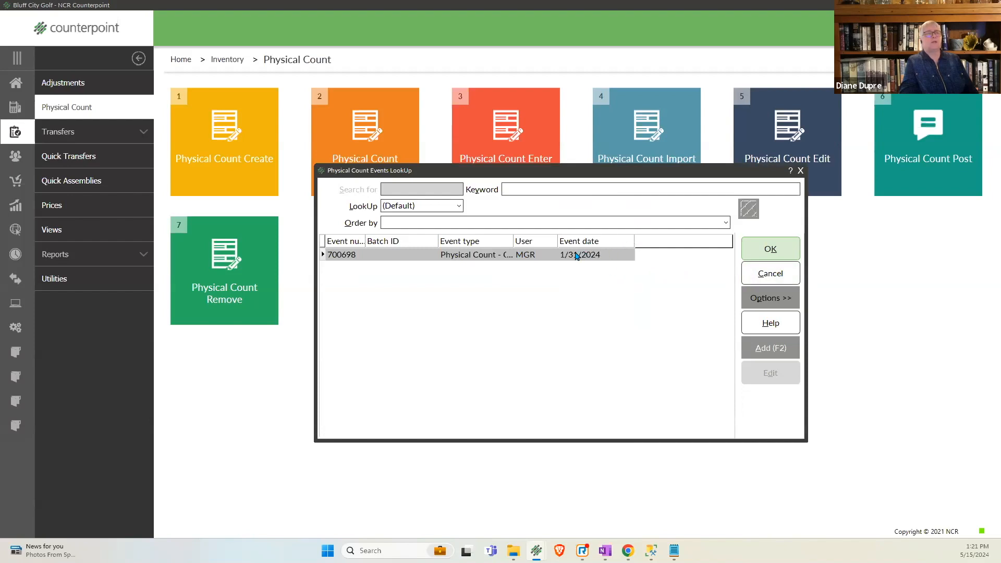
left_click(759, 276)
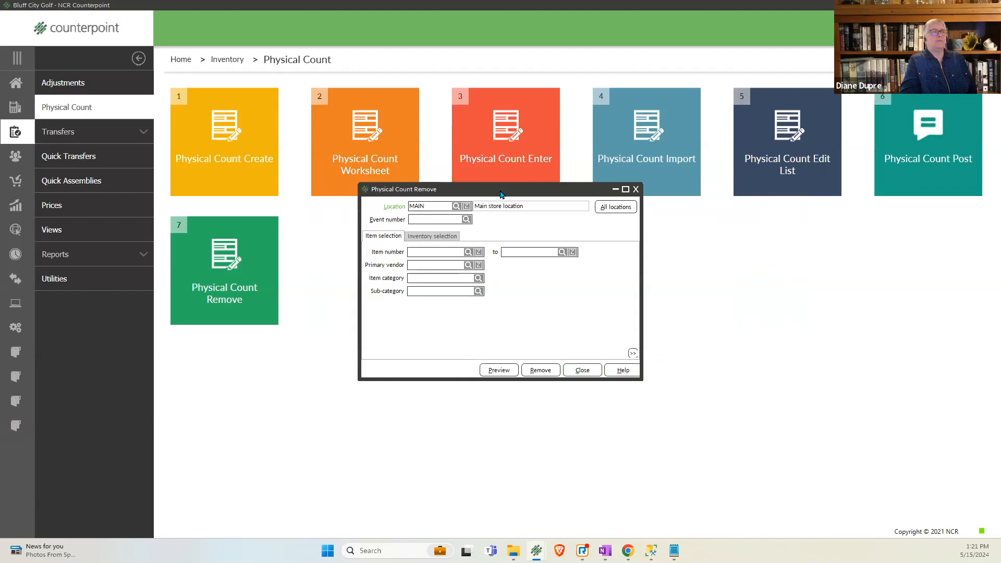
- Try to create a physical count for location MAIN with the item and inventory selections left blank, and close Physical Count Create
left_click_drag(504, 196, 555, 252)
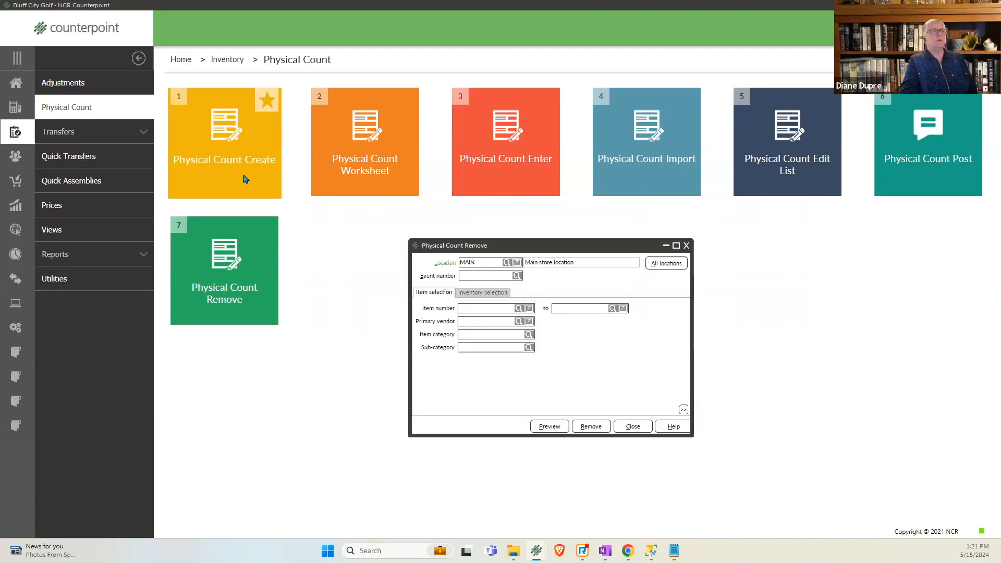
left_click(243, 179)
left_click(262, 121)
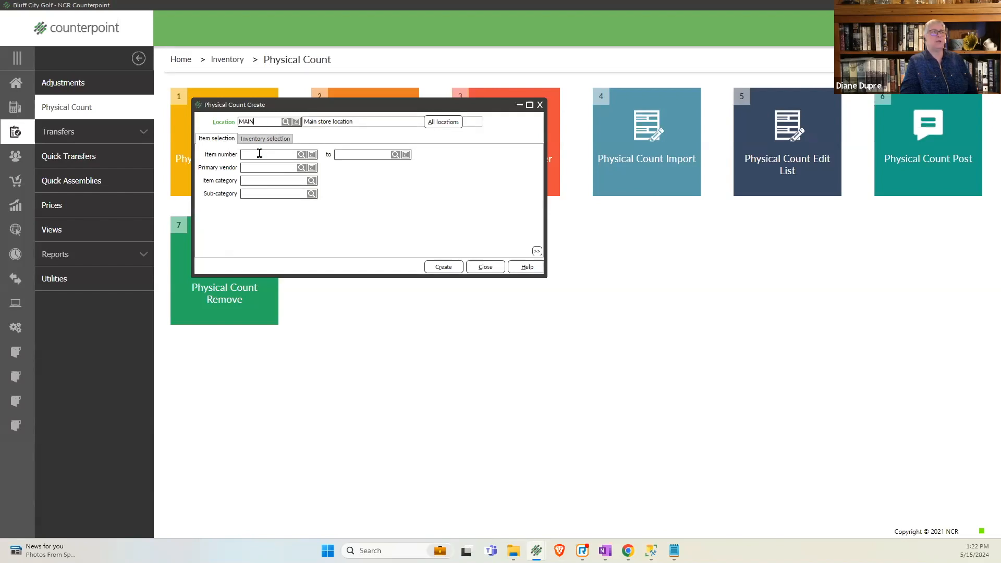
left_click(263, 172)
left_click(264, 180)
left_click(263, 138)
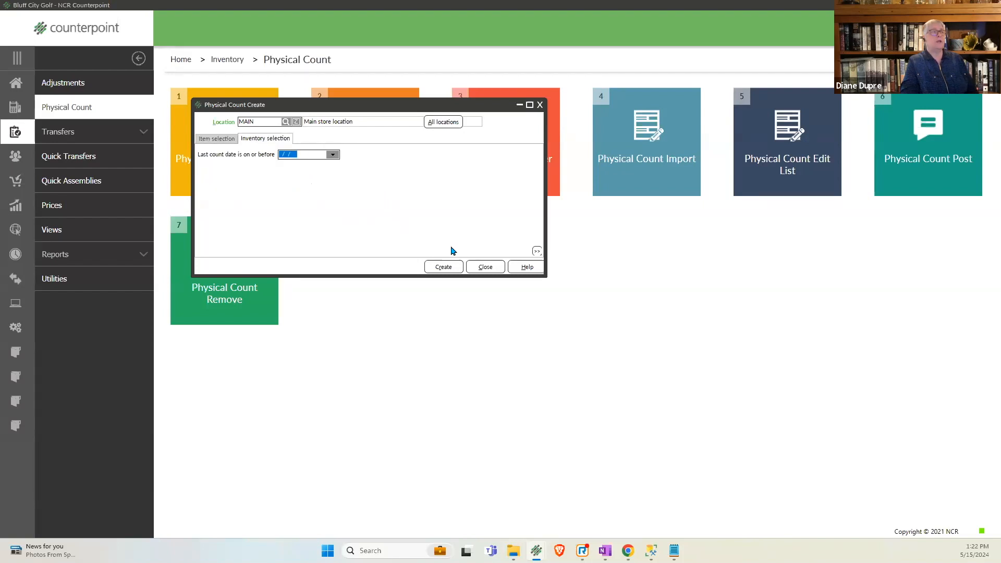
left_click(444, 268)
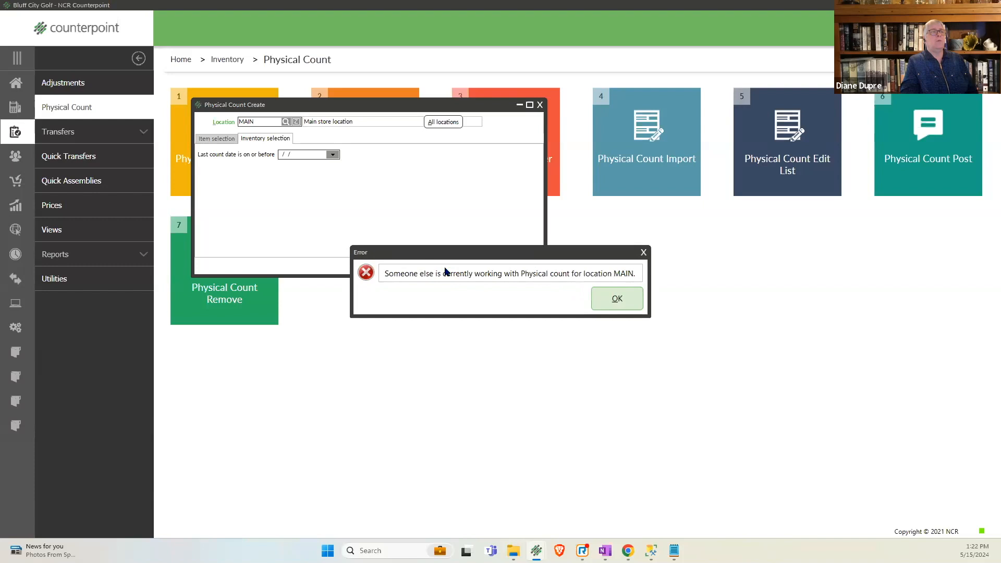
left_click(617, 300)
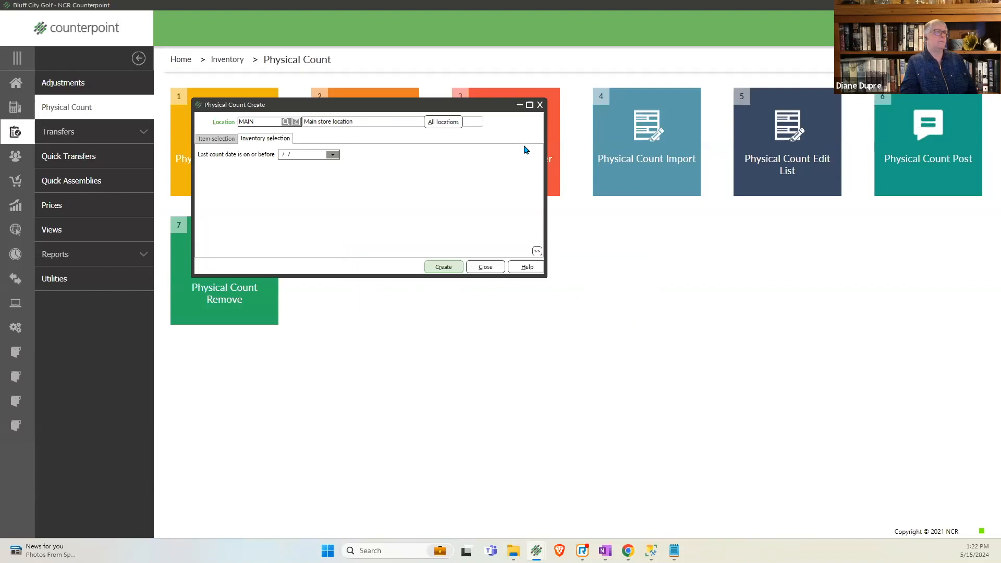
left_click(541, 106)
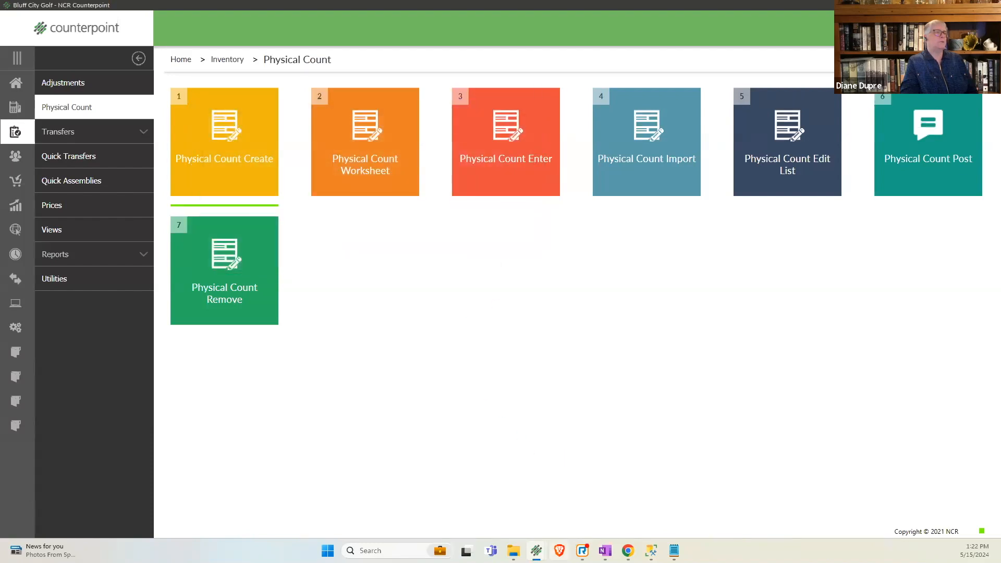
- Close the open Physical Count Enter window and create a count for MAIN, skipping the existing APL-HAT transaction and declining the worksheet
mouse_move(536, 551)
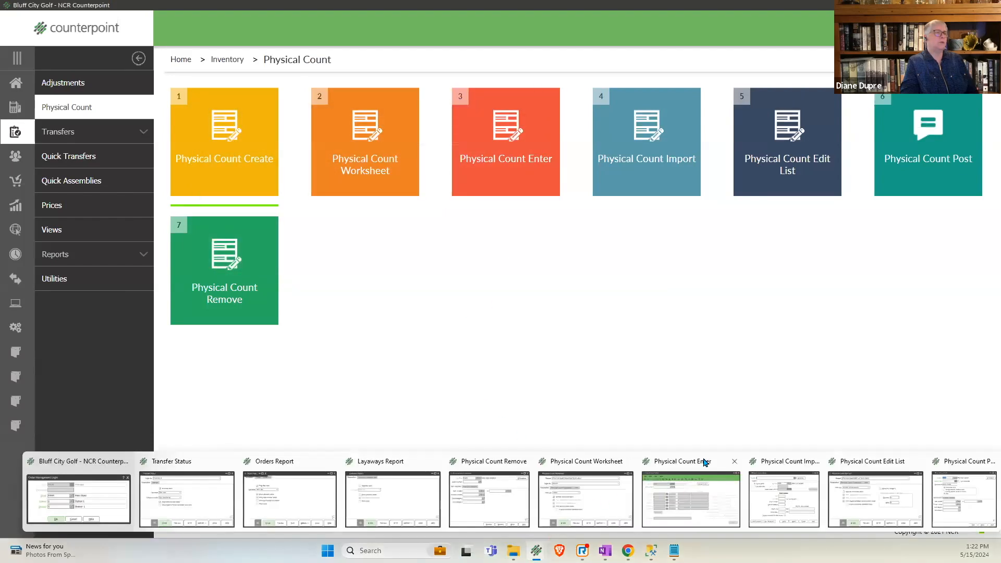
left_click(735, 462)
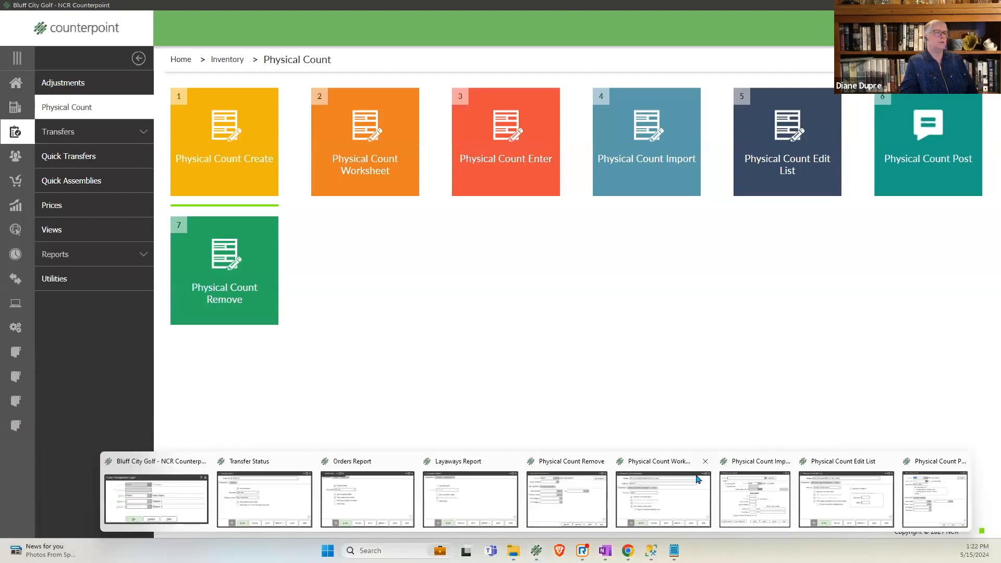
left_click(224, 187)
left_click(433, 267)
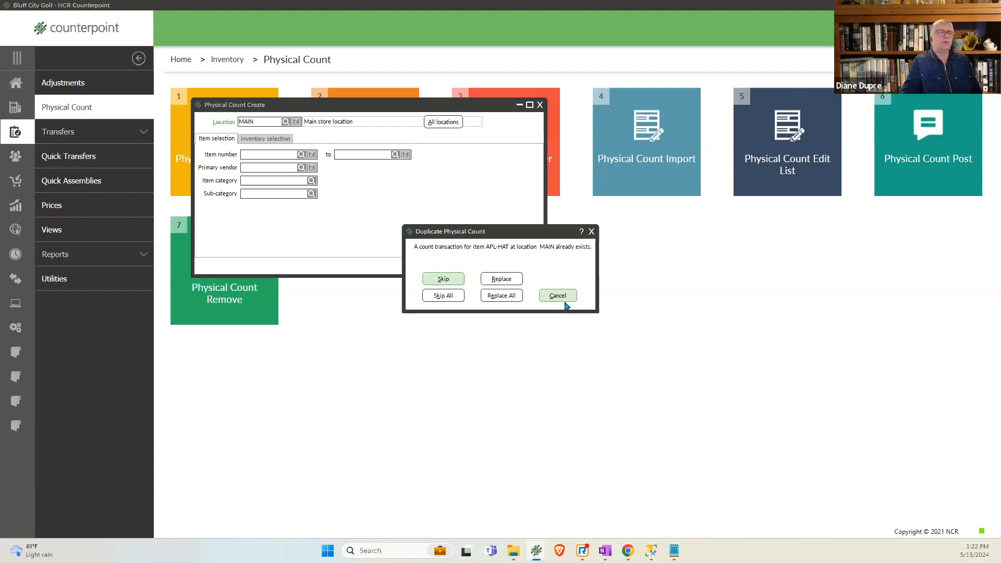
left_click(454, 282)
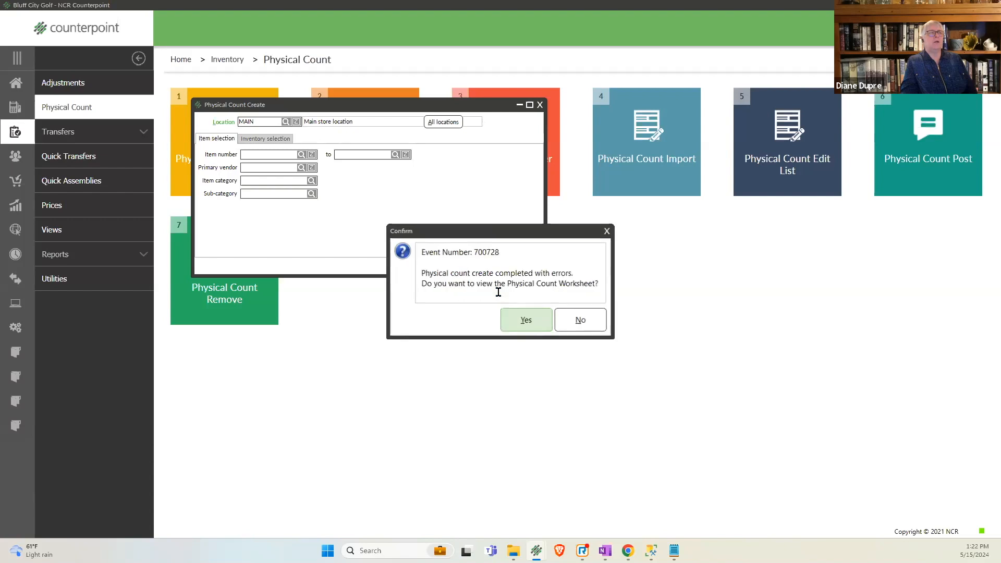
left_click(574, 325)
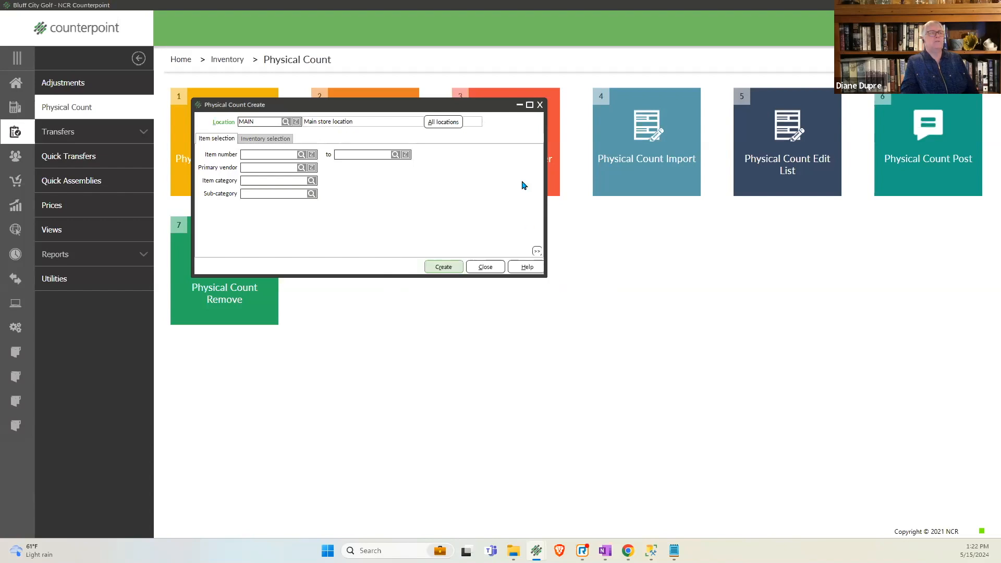
left_click(538, 105)
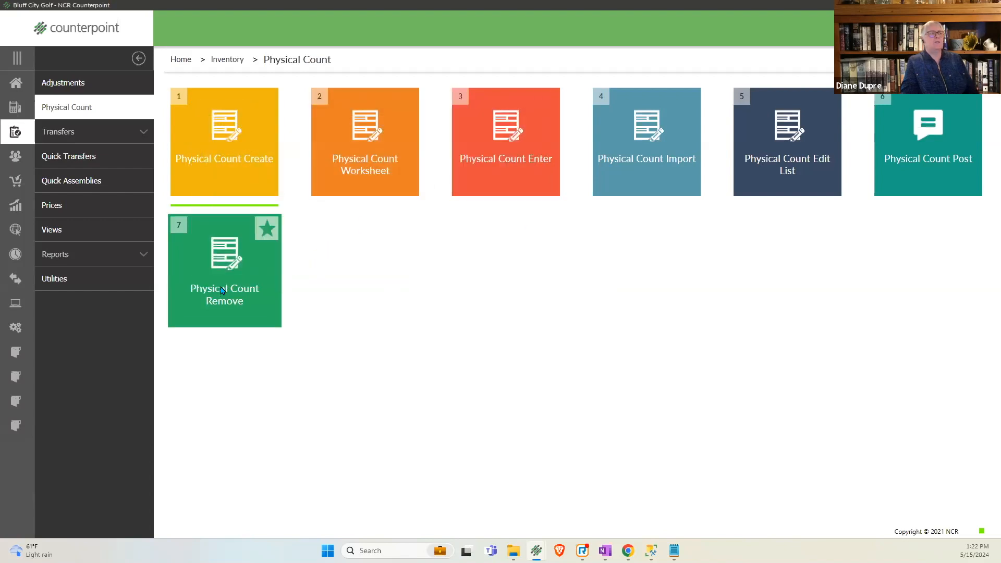
- Minimize the browser and OneNote windows, bring the Counterpoint window onto the desktop, and open the Inventory Physical Count options
left_click(236, 291)
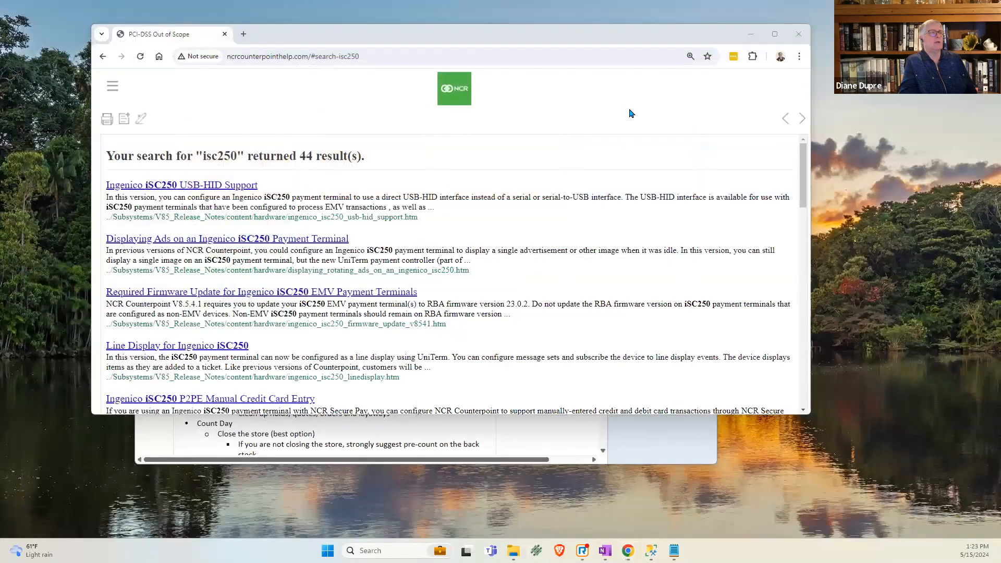
left_click(751, 34)
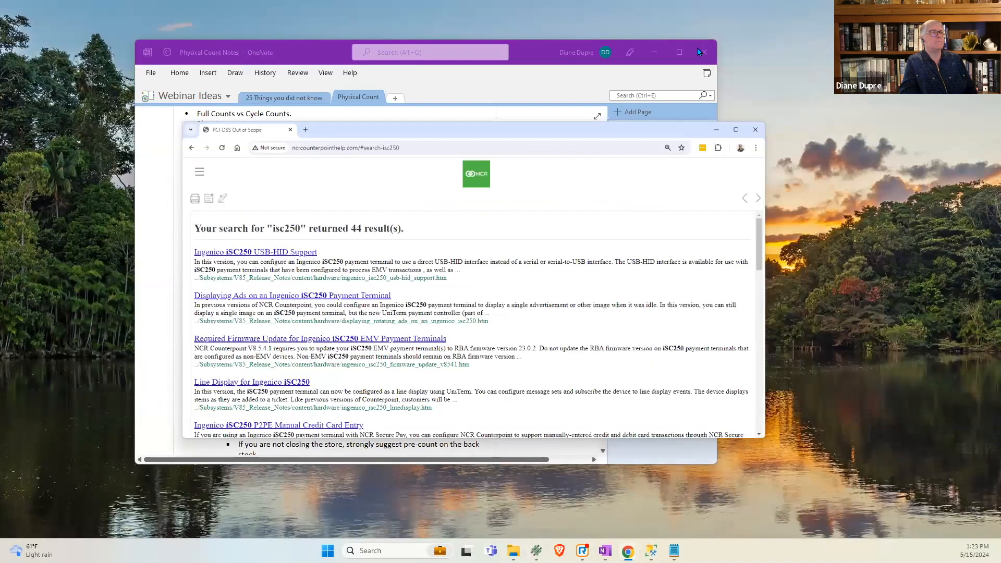
left_click(658, 51)
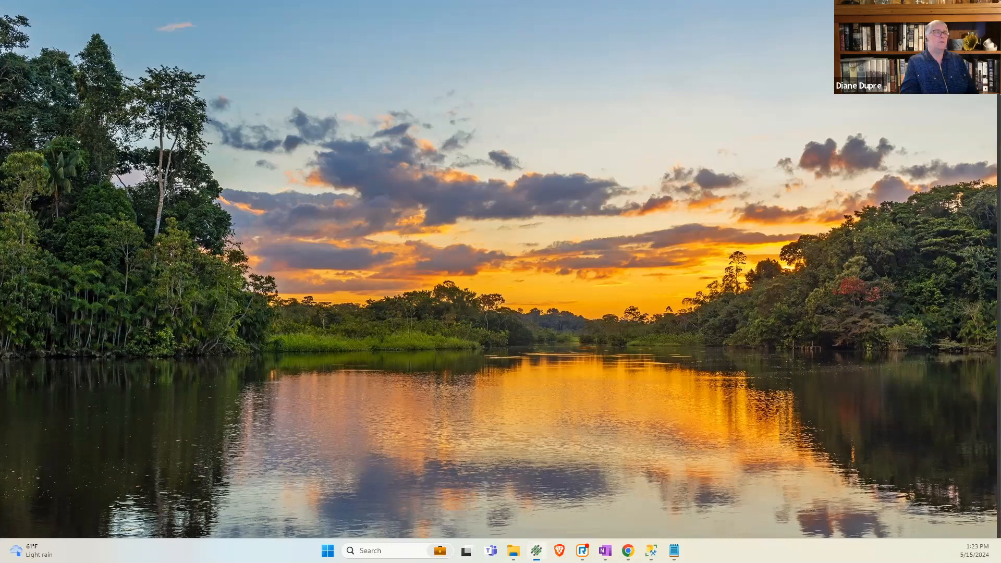
left_click_drag(1000, 31, 445, 39)
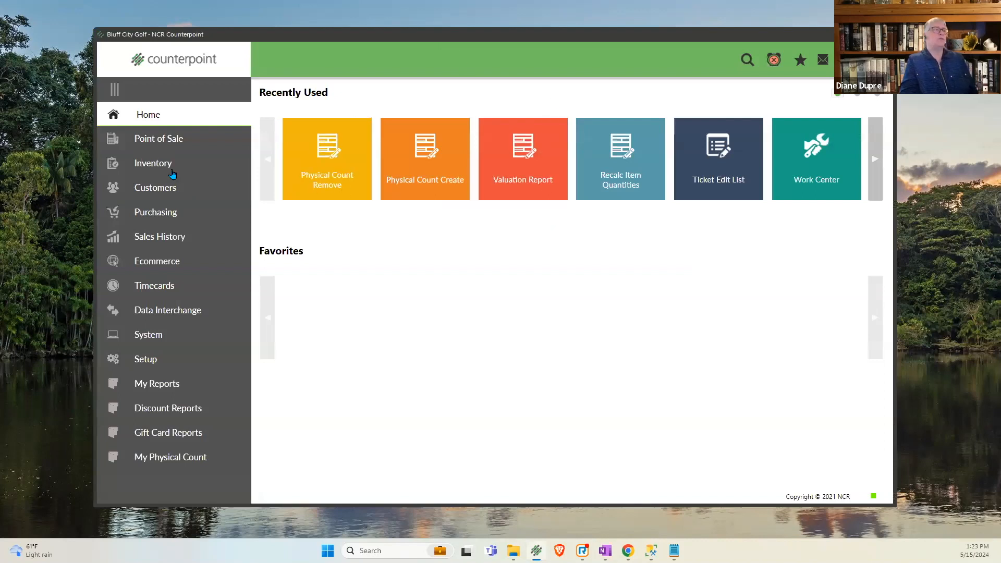
left_click(143, 163)
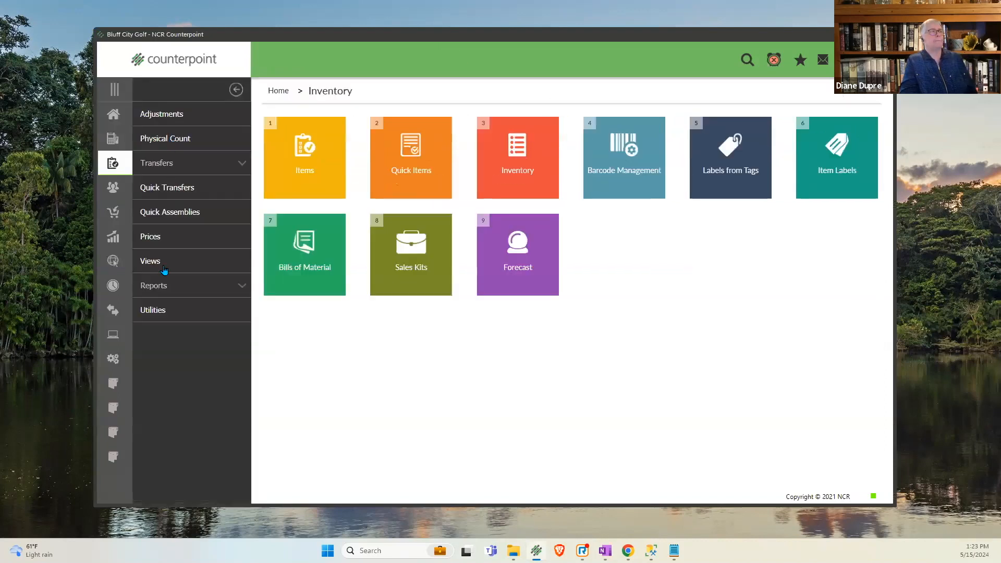
left_click(160, 138)
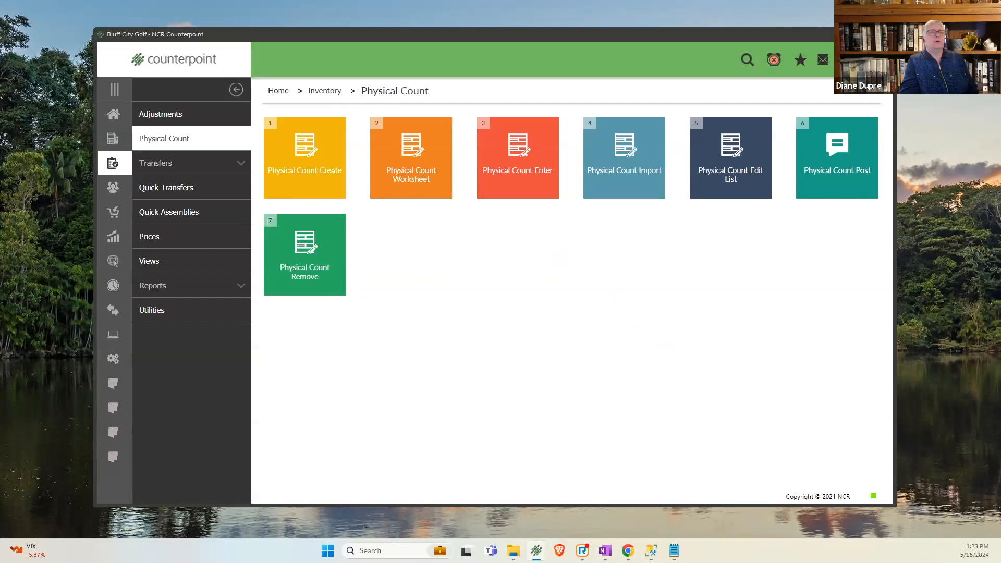
- Preview the Physical Count Remove report for location MAIN with no event or item filters, and exit the report
left_click(324, 373)
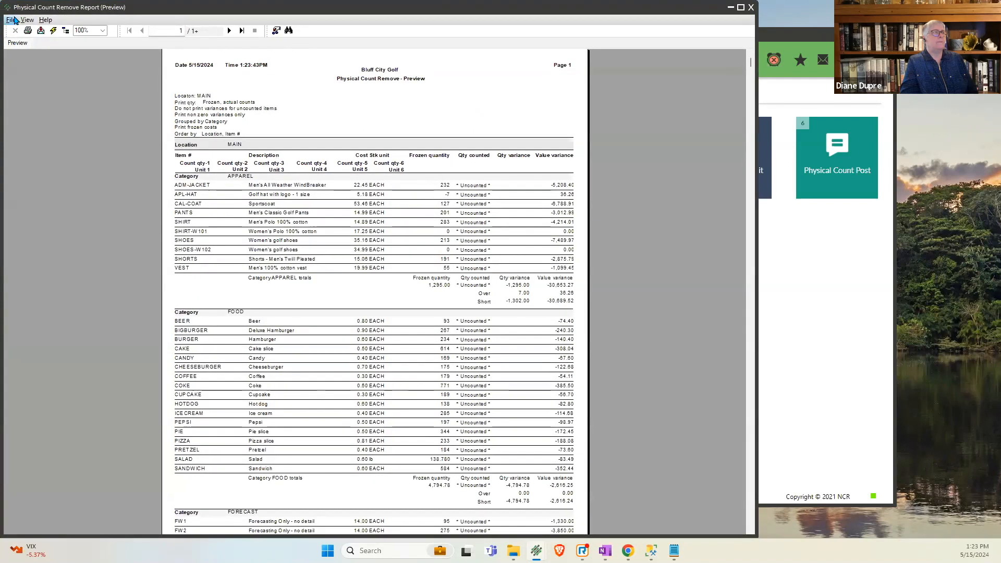
left_click(14, 20)
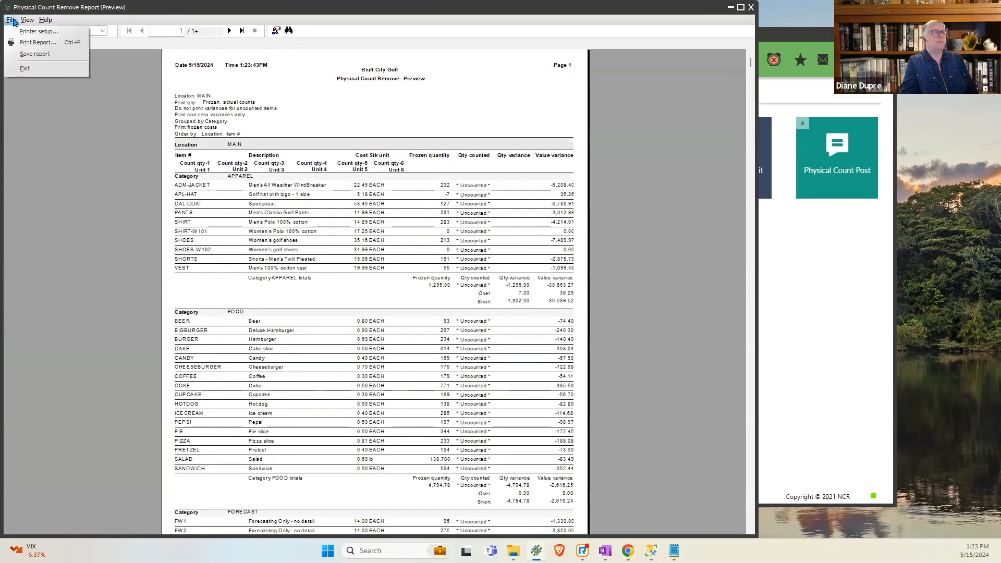
left_click(23, 68)
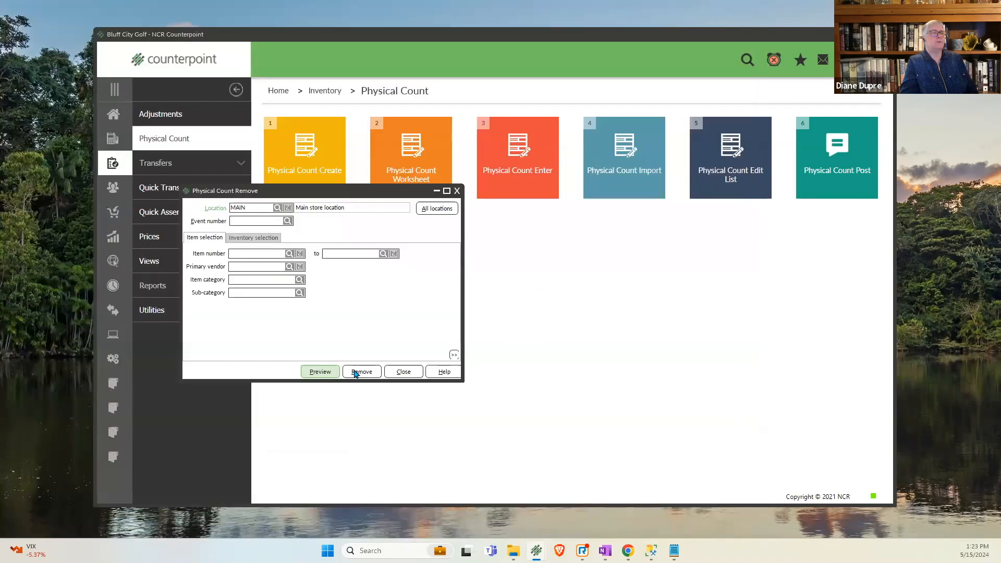
- Remove all existing physical counts for location MAIN, close the removal window, and open and cancel Physical Count Enter
left_click(361, 372)
left_click(603, 298)
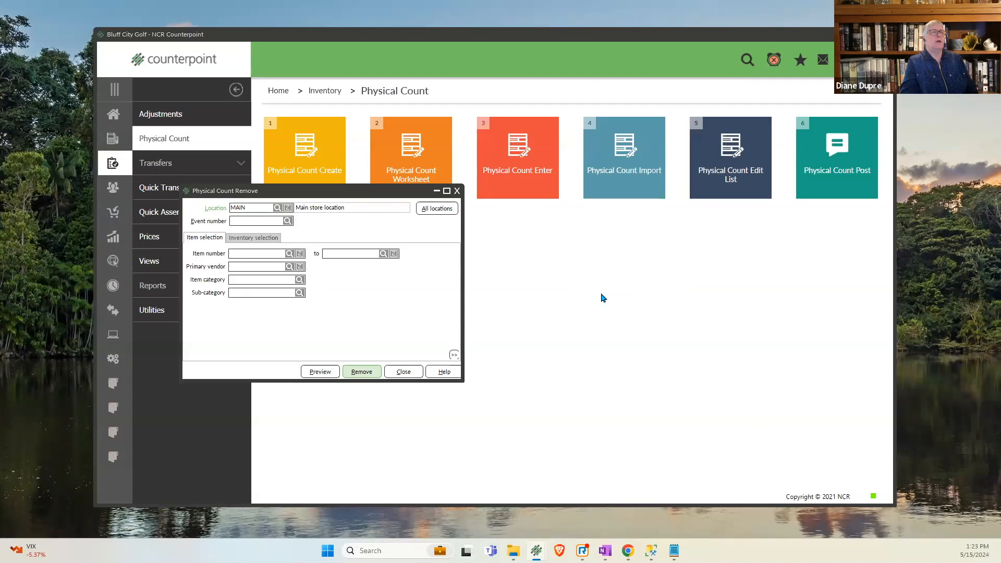
left_click(587, 300)
left_click(457, 190)
left_click(528, 188)
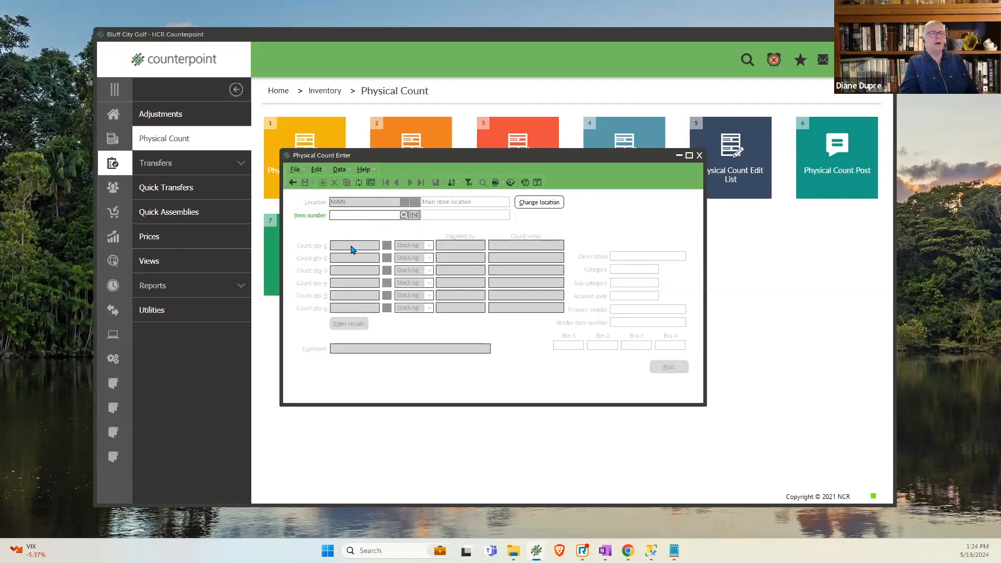
left_click(292, 183)
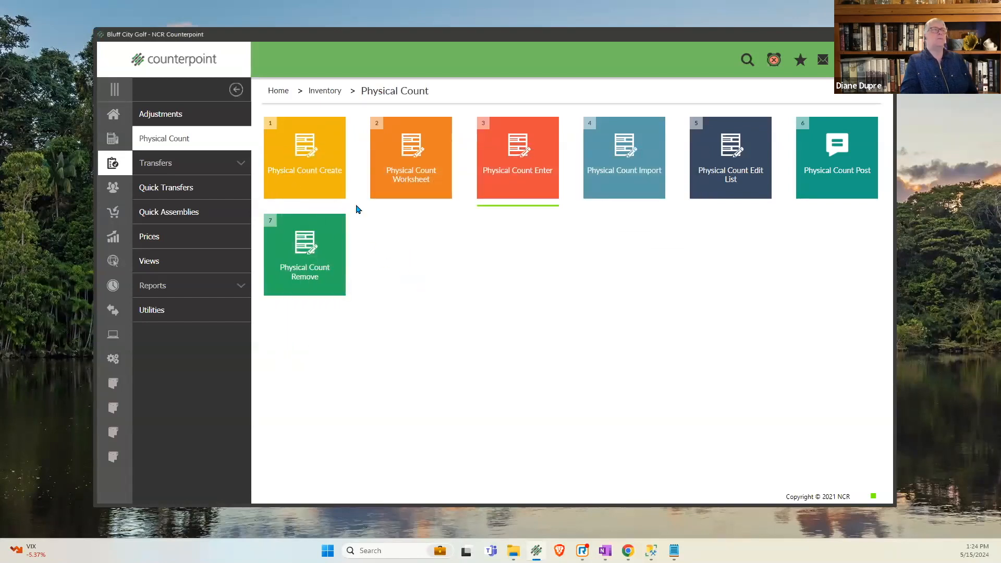
- Create a new physical count for location MAIN with the item and inventory selections left blank
left_click(333, 191)
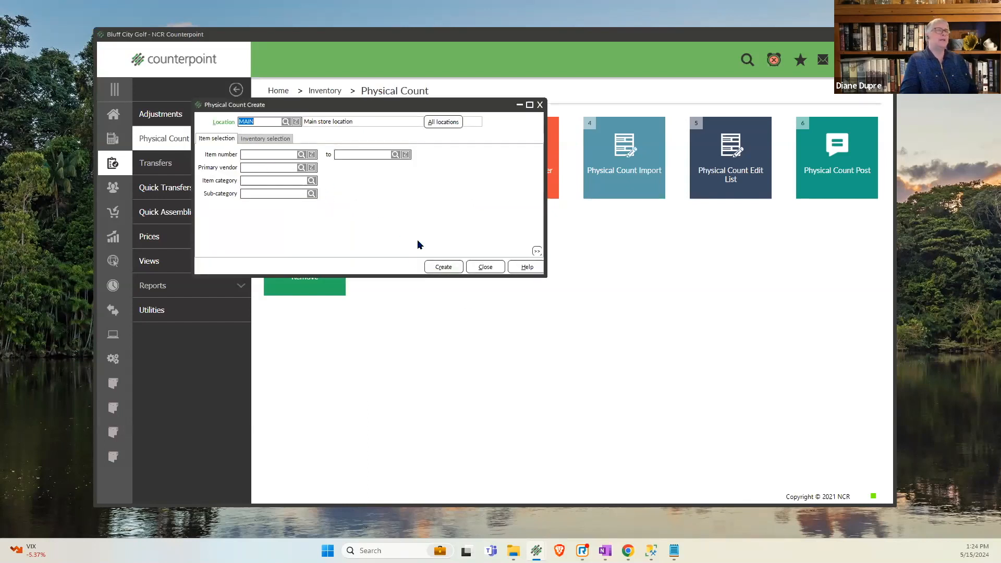
left_click(264, 140)
left_click(229, 141)
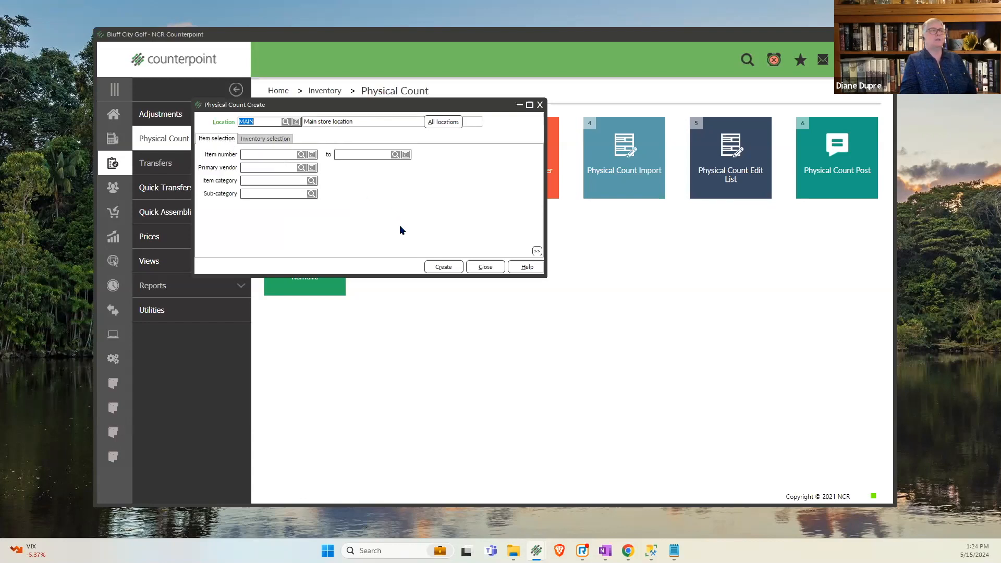
left_click(444, 267)
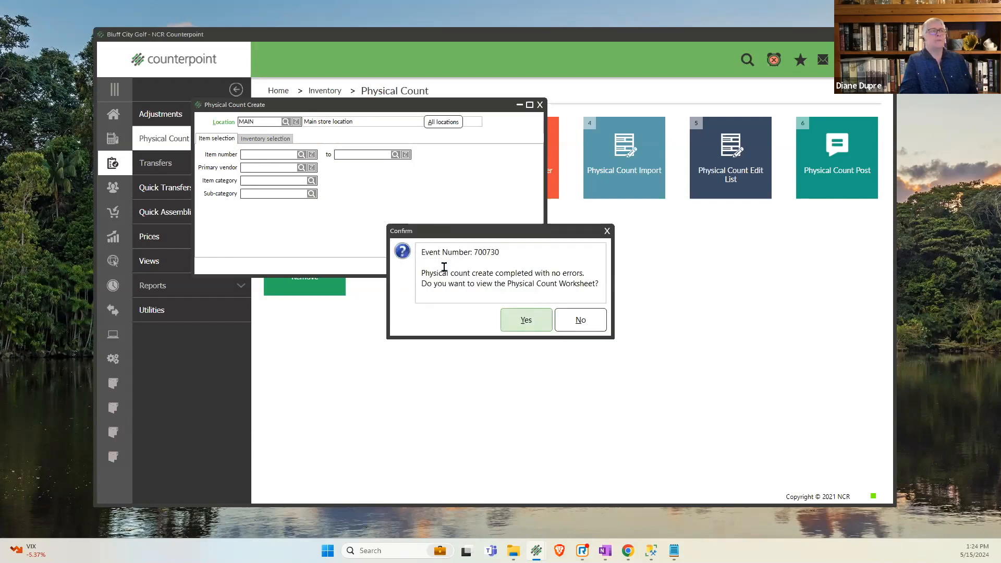
- View the Physical Count Worksheet for the new count, and close the preview and Physical Count Create
left_click(527, 320)
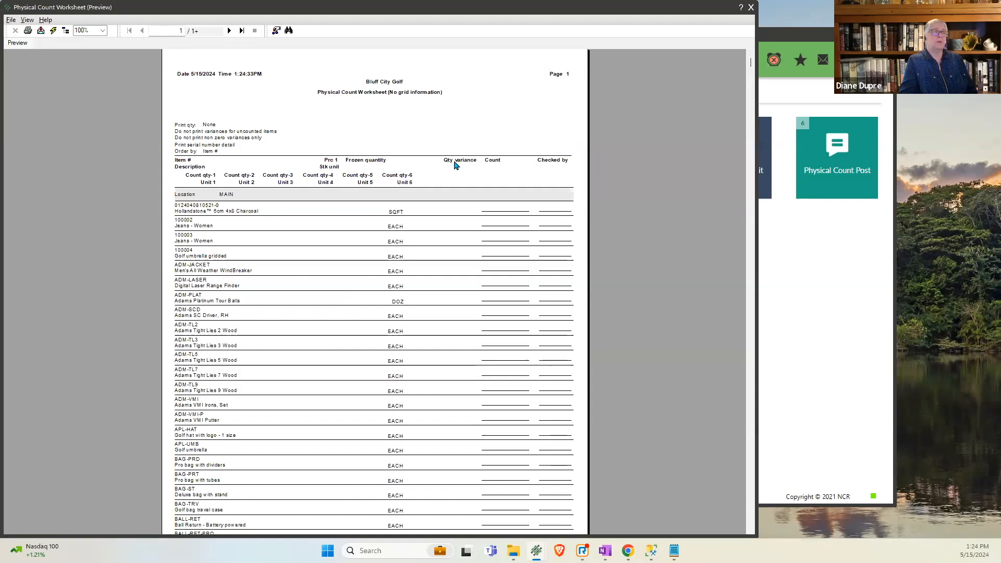
left_click_drag(708, 11, 728, 14)
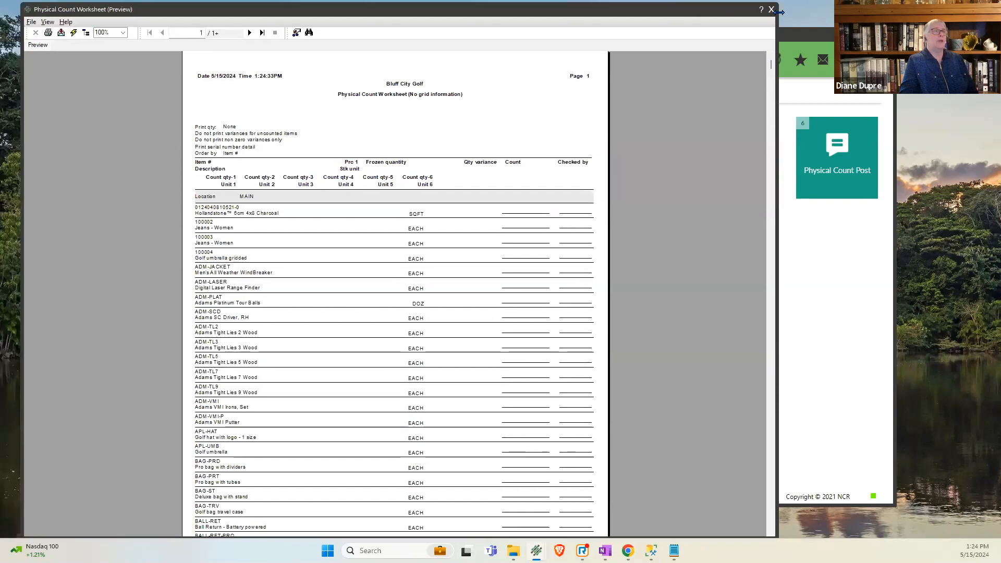
left_click(772, 13)
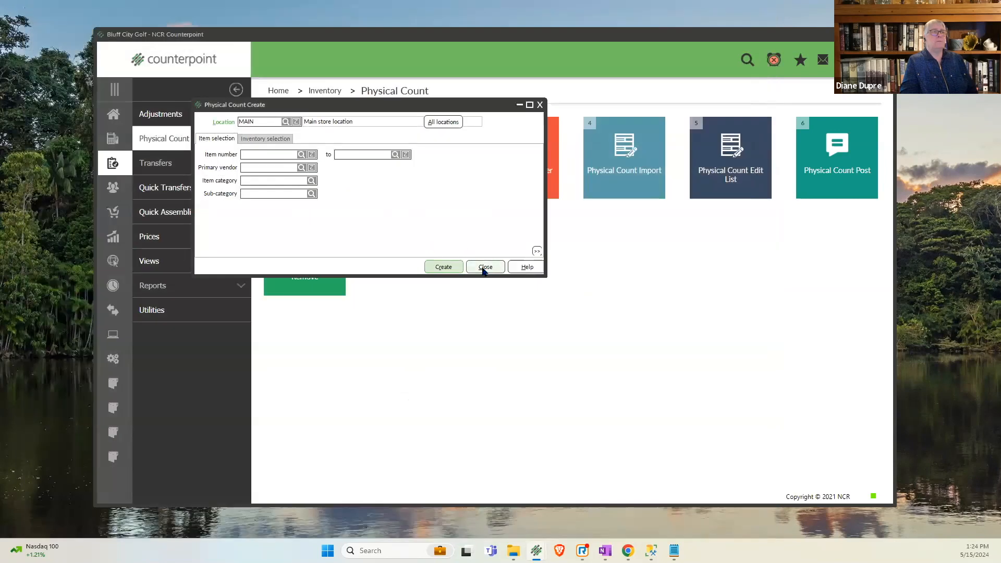
left_click(484, 267)
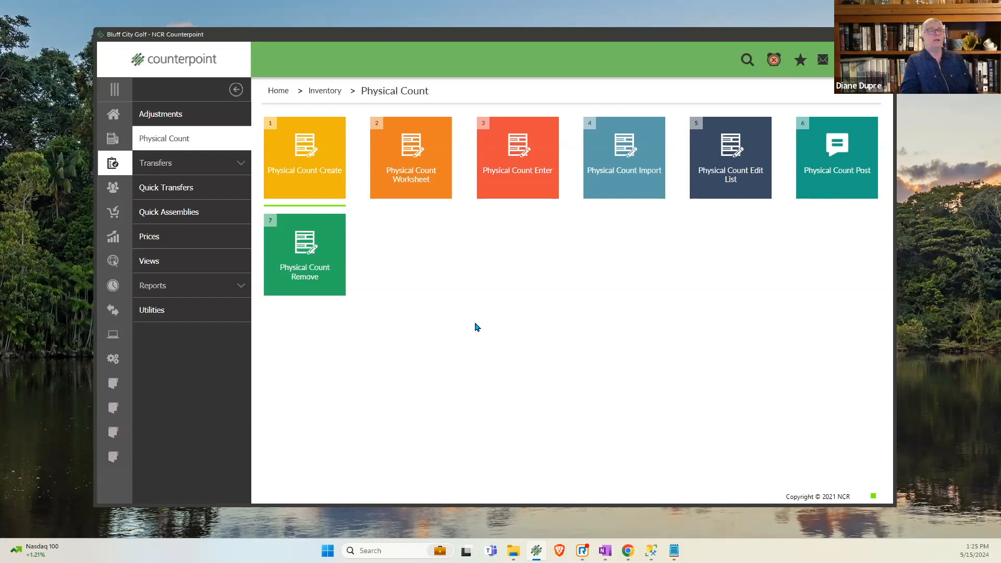
- Open the CSV "Count file 2024" from the count 2023 folder in Notepad and highlight its header line to examine the columns
mouse_move(514, 550)
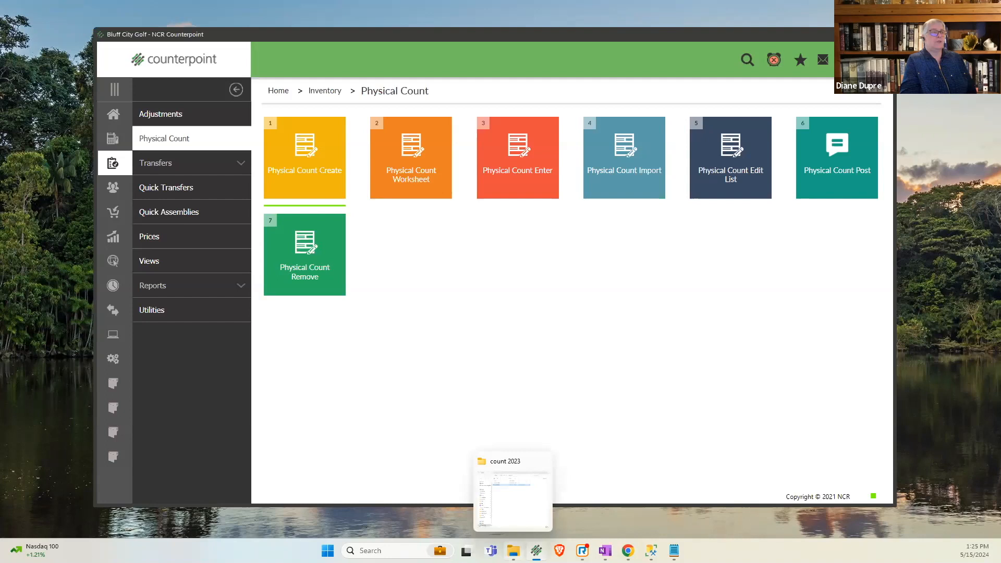
left_click(513, 501)
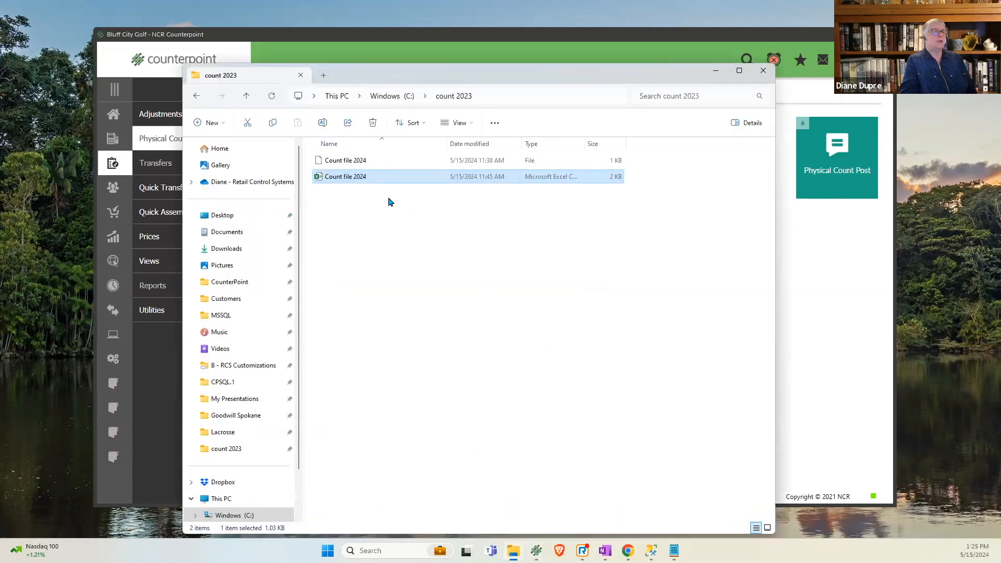
right_click(362, 184)
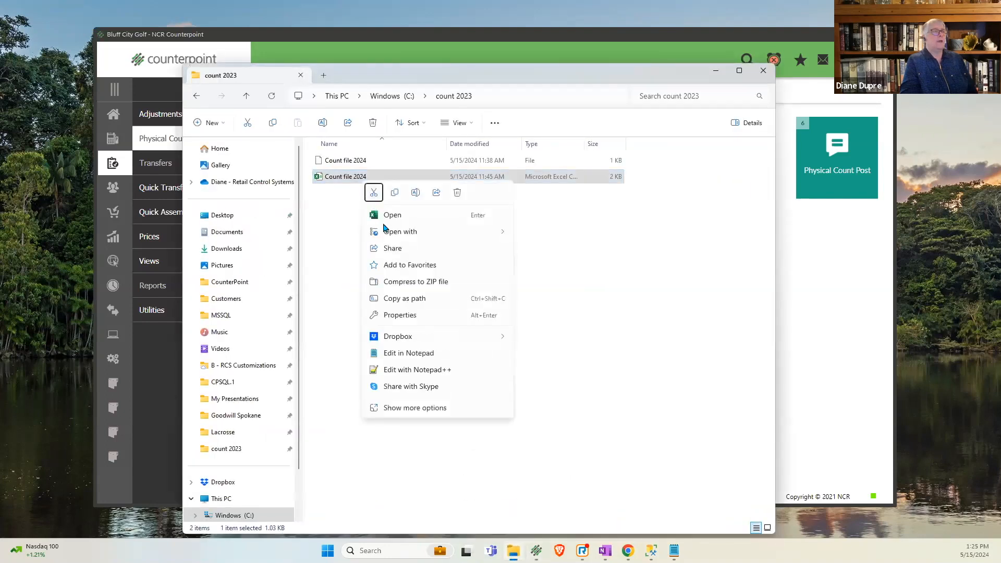
mouse_move(399, 231)
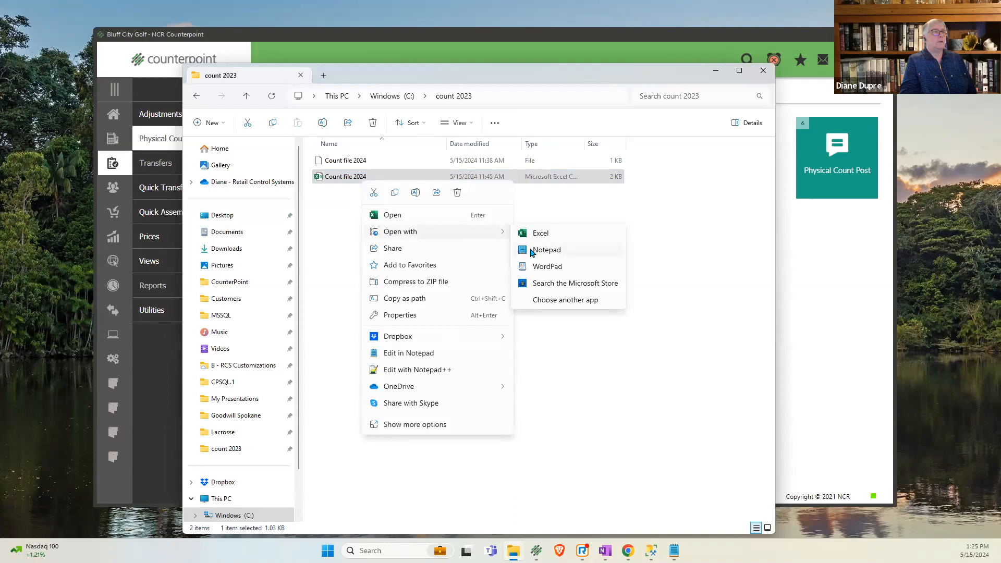
left_click(533, 249)
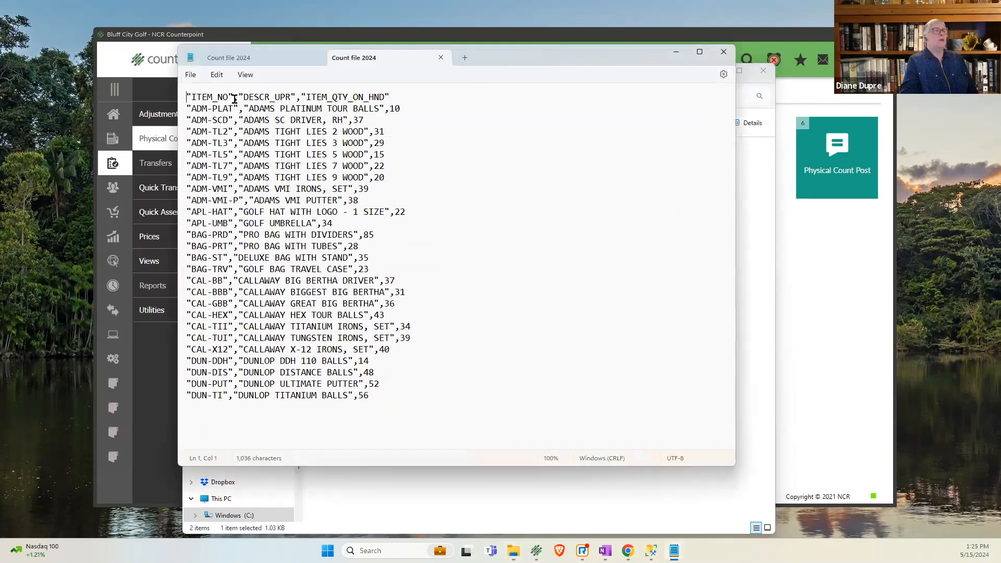
left_click_drag(186, 95, 402, 100)
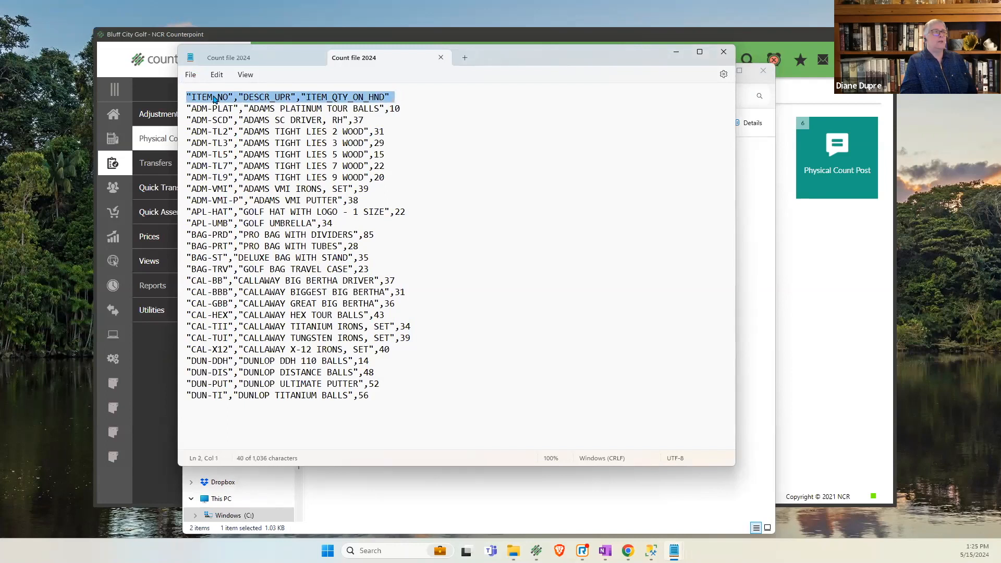
- Shorten the third column name in the count file's header line to "ITEM_QTY"
left_click(261, 98)
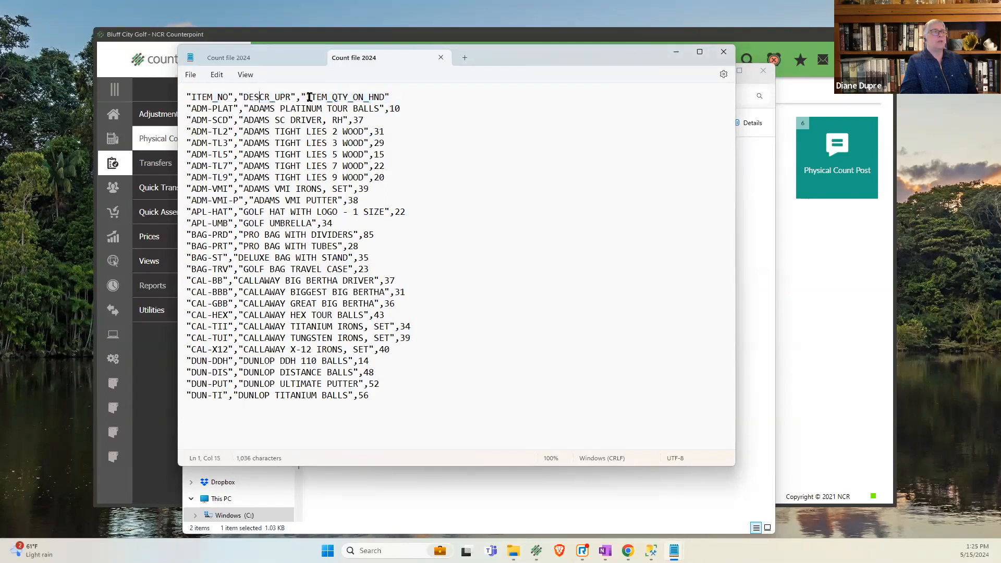
left_click_drag(386, 97, 346, 99)
key("Delete")
left_click(335, 121)
left_click(212, 109)
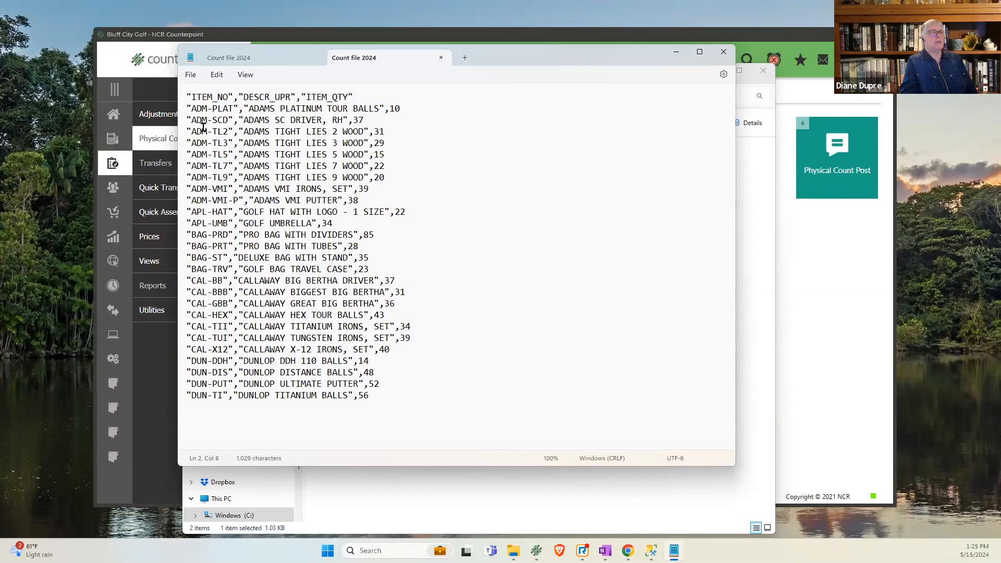
- Examine the header line's field order and comma separators by highlighting ITEM_NO, the comma, DESCR_UPR and ITEM_QTY in turn
left_click_drag(188, 96, 231, 98)
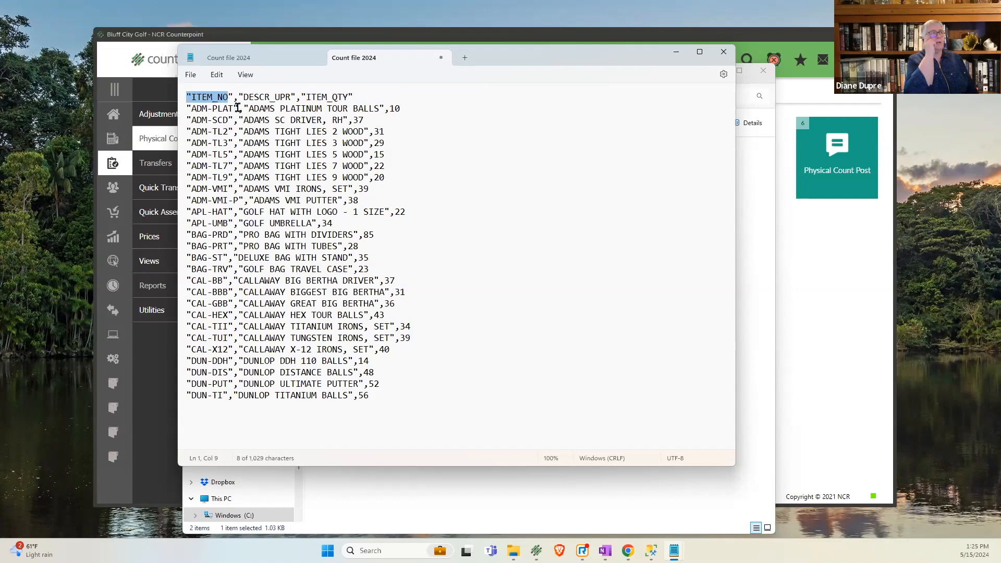
left_click_drag(237, 100, 233, 100)
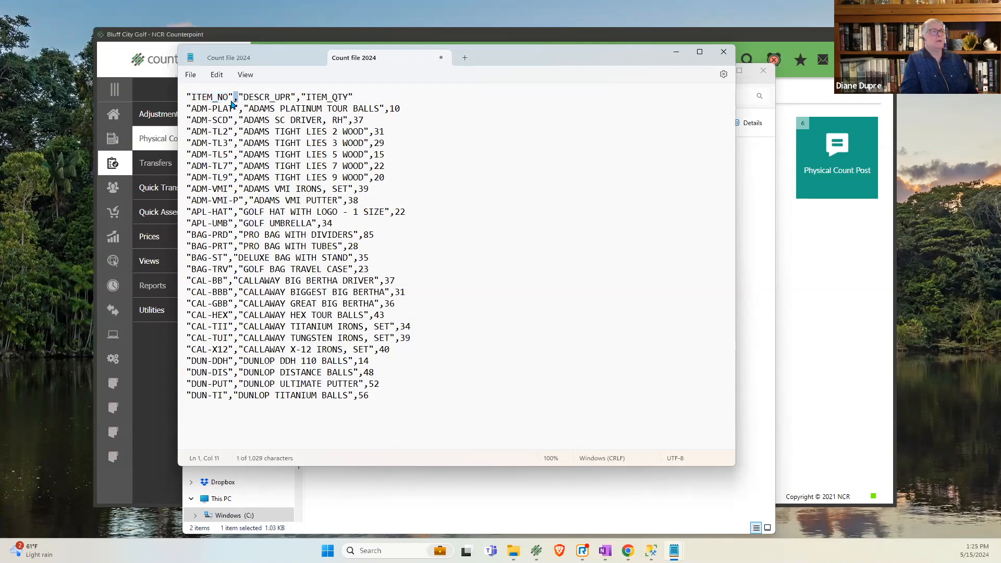
left_click(243, 97)
double_click(279, 97)
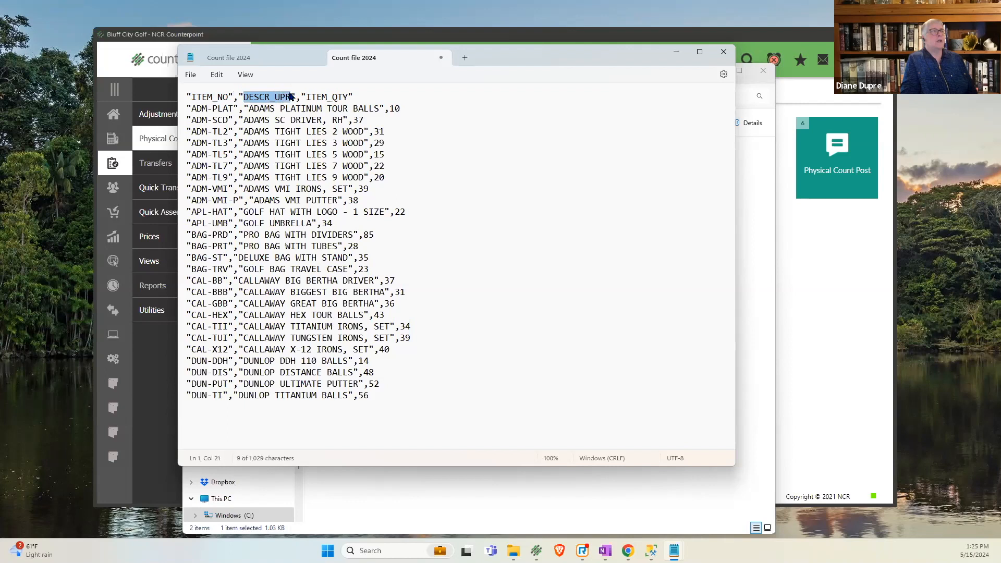
left_click(298, 97)
double_click(309, 97)
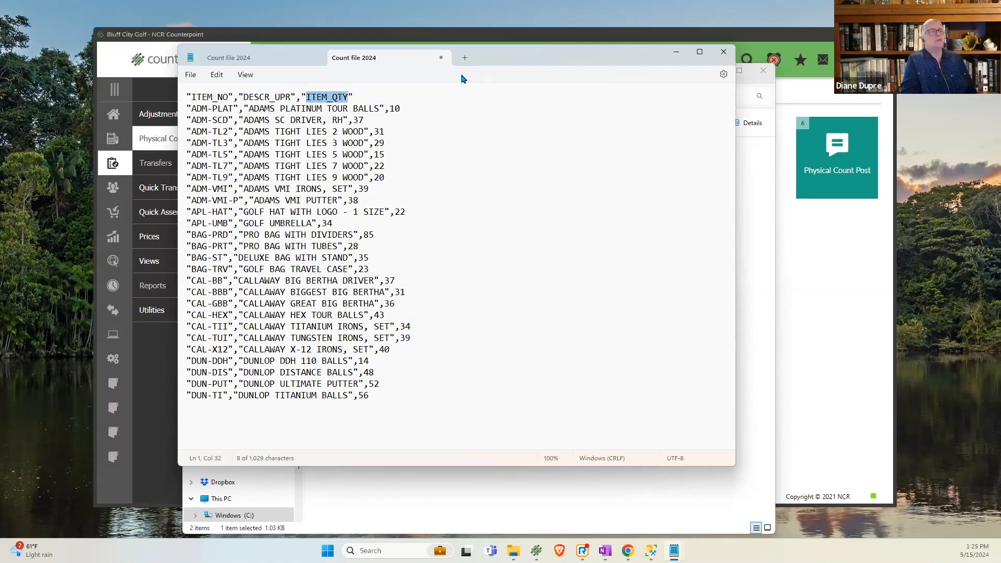
- Switch to Counterpoint's Physical Count Import and choose "Count file 2024" from C:\count 2023 as the import file
left_click(674, 54)
left_click(709, 72)
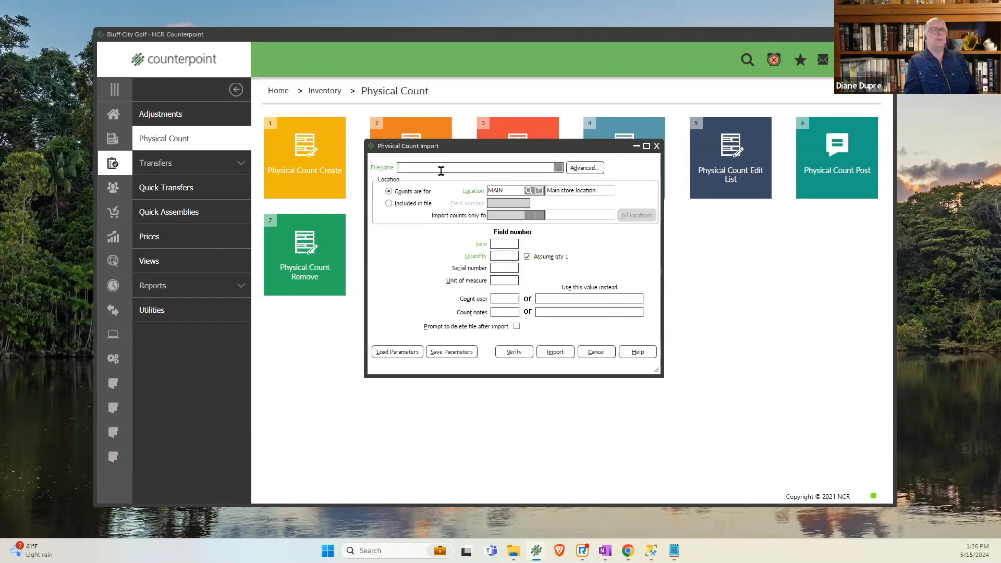
left_click(558, 167)
left_click(418, 339)
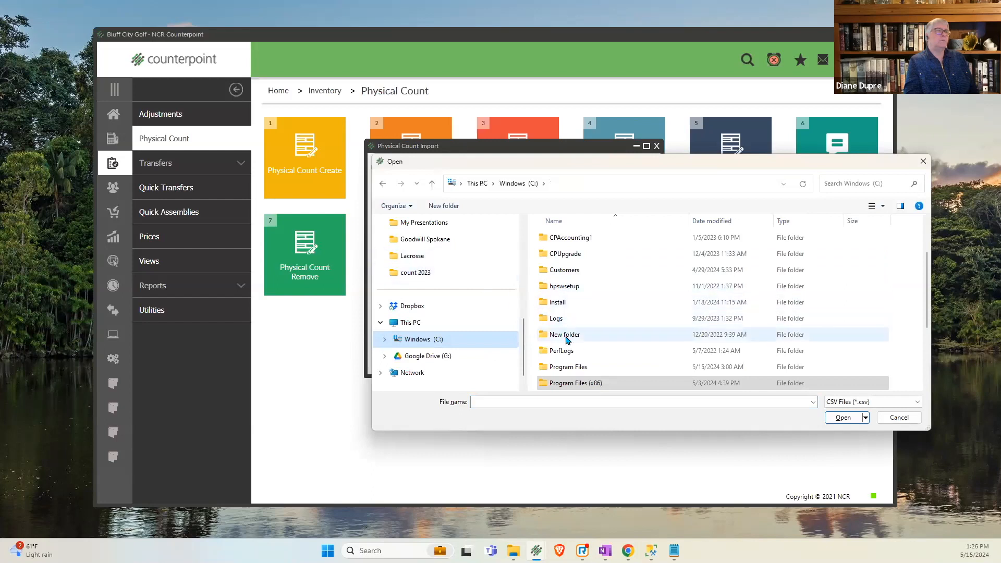
scroll(557, 320, "up", 2)
left_click(563, 252)
double_click(563, 252)
left_click(581, 240)
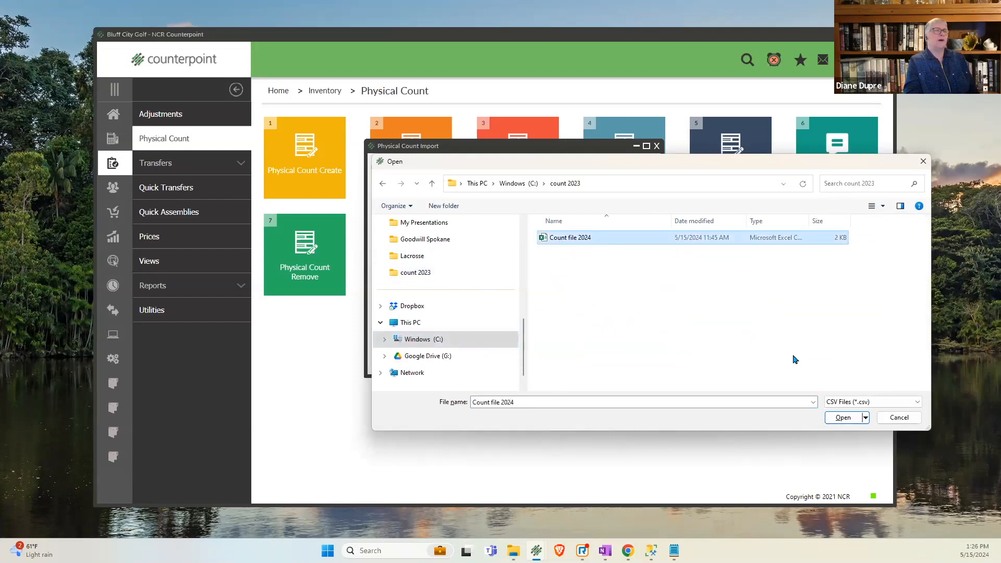
left_click(842, 418)
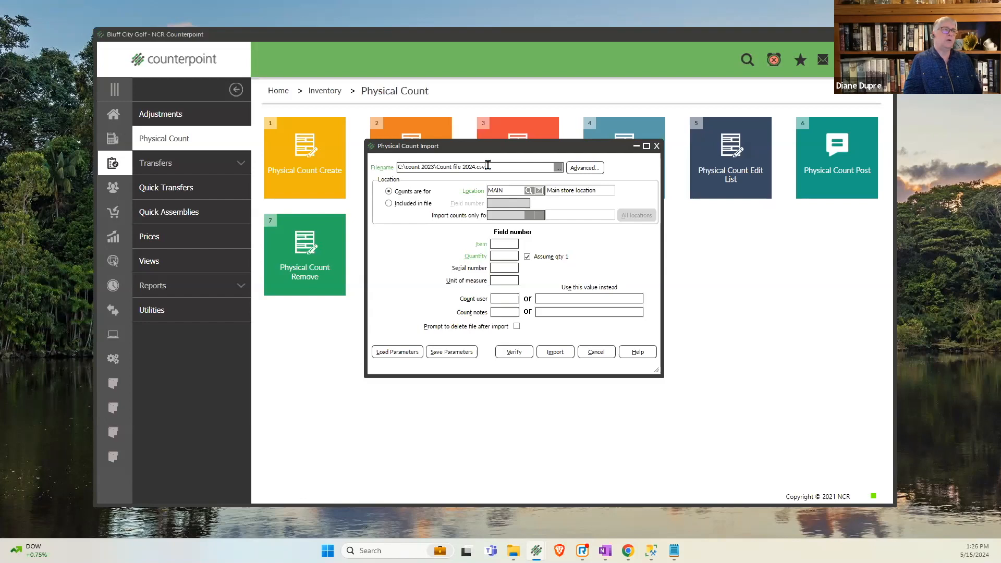
- Map the import's item to field number 1 and quantity to field number 3, leaving count user and notes blank
left_click_drag(512, 190, 480, 189)
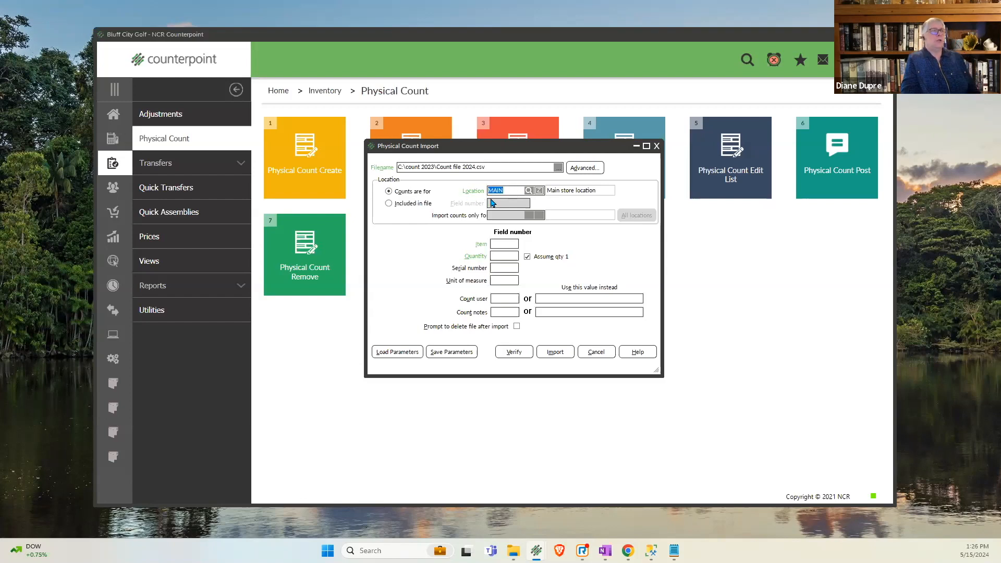
left_click(496, 244)
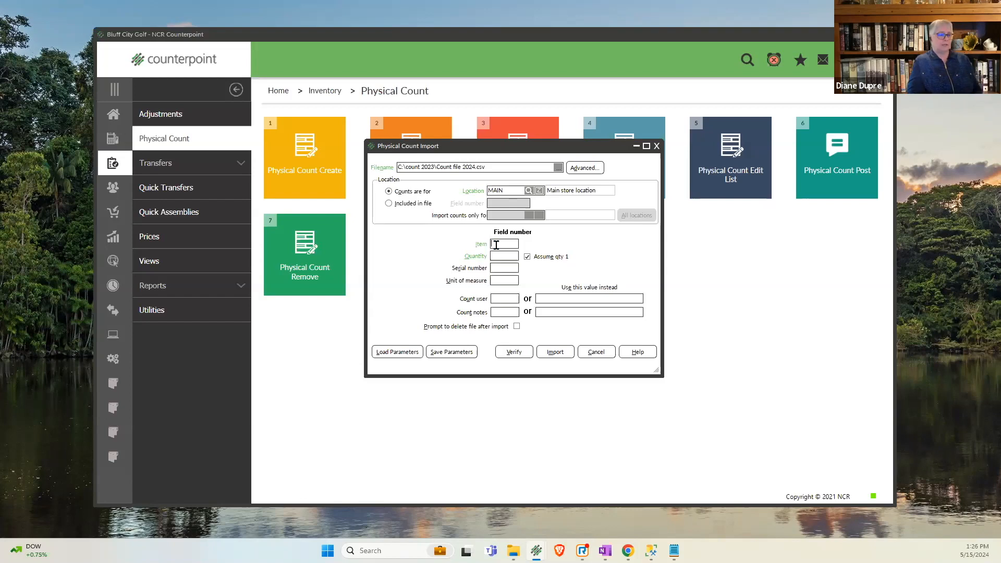
type("1")
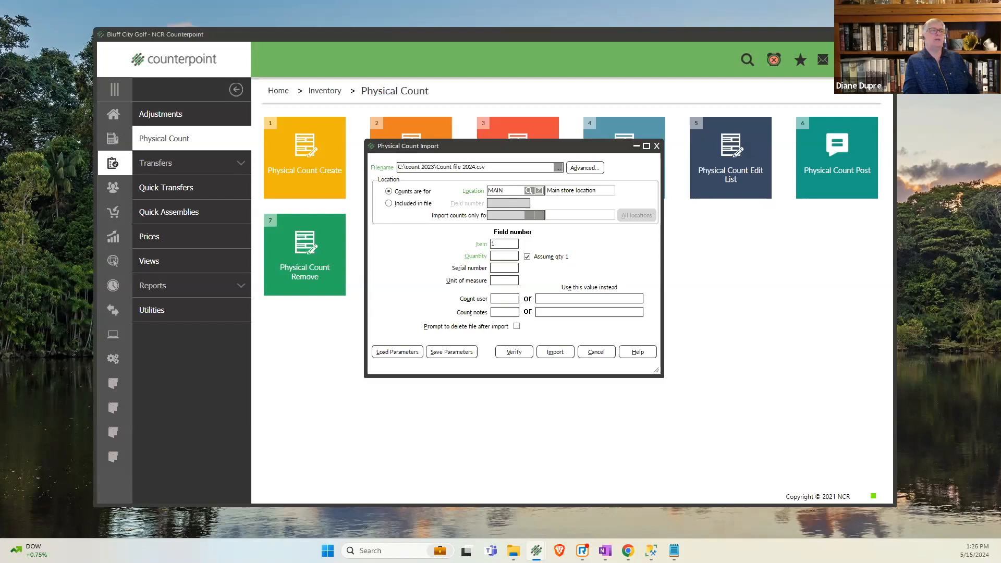
left_click(498, 255)
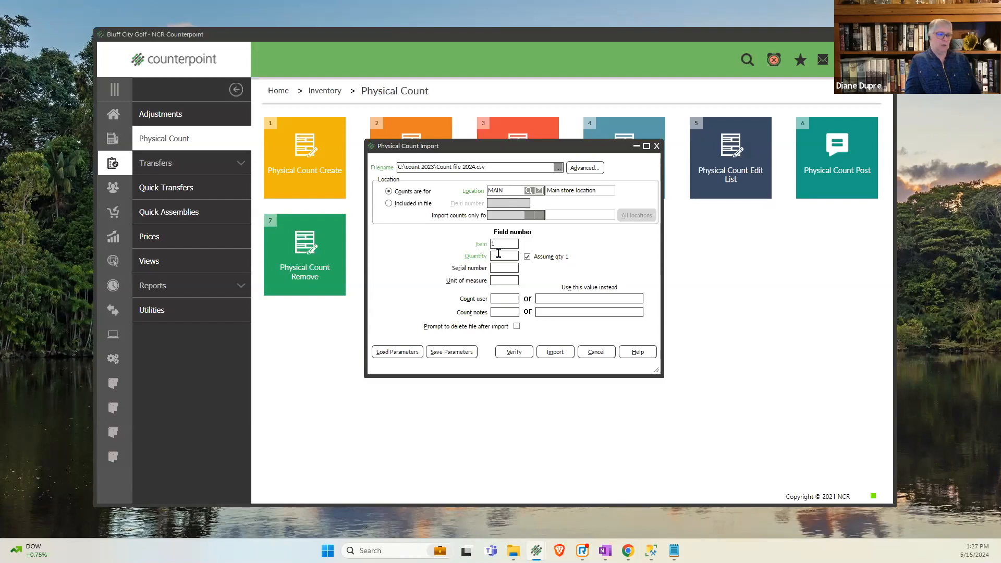
type("3")
key("Tab")
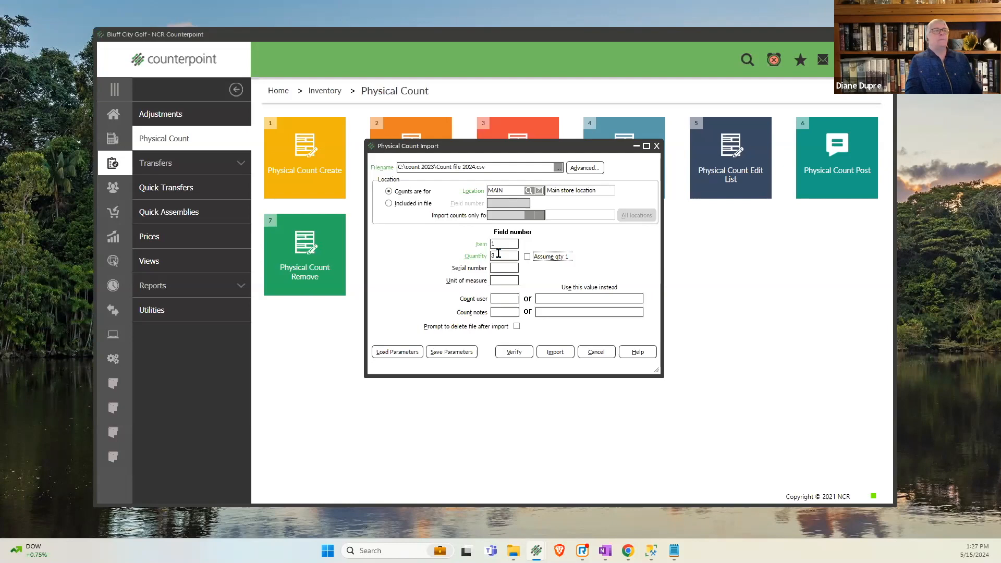
left_click(498, 301)
left_click(544, 300)
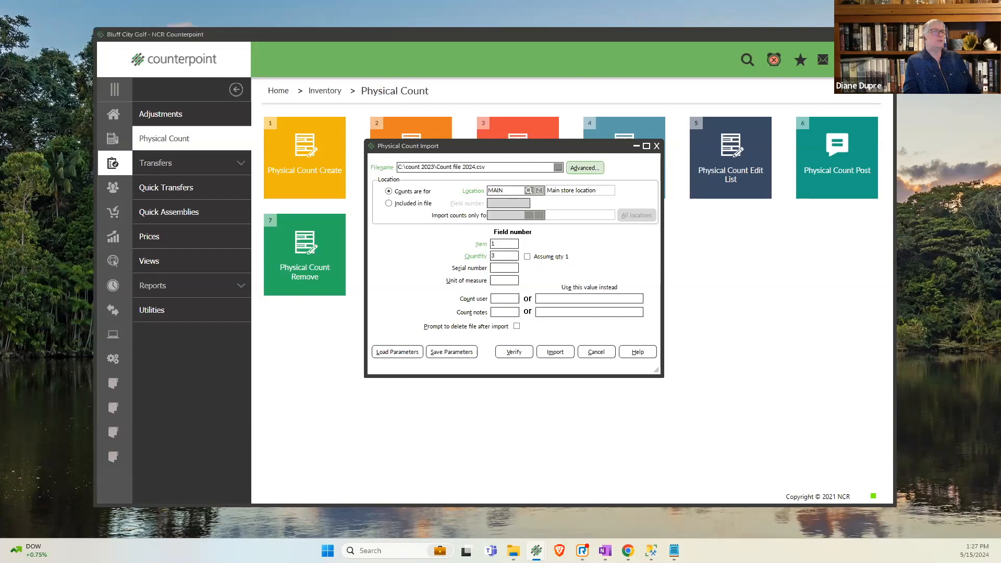
- View the field delimiter choices in the import's advanced options, and cancel without changing them
left_click(487, 262)
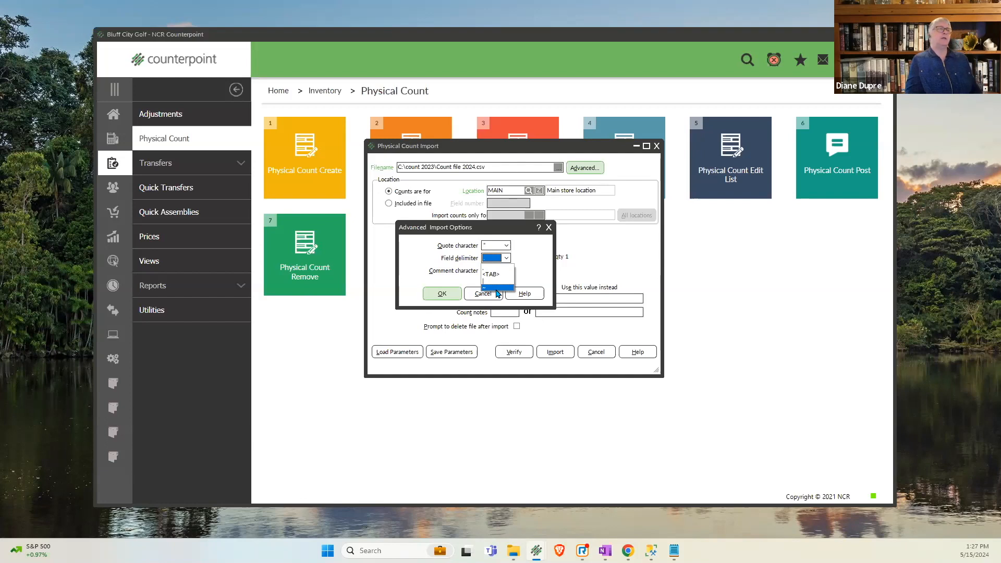
left_click(532, 275)
left_click(483, 294)
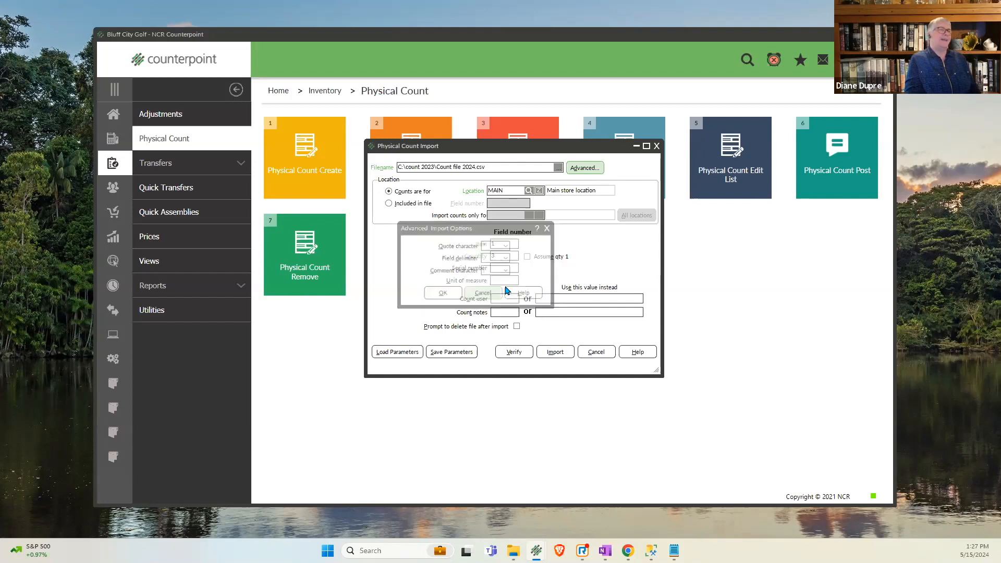
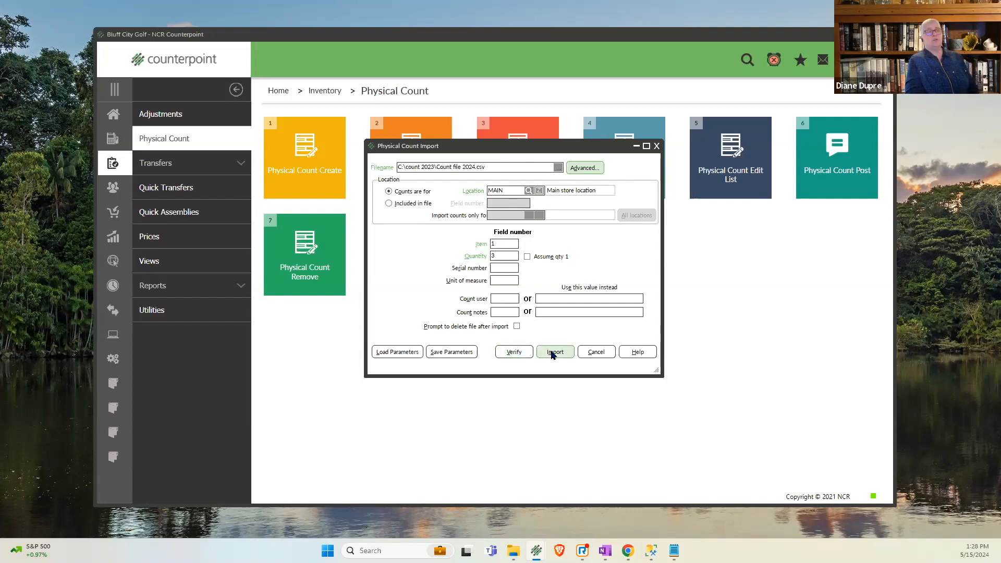
- Verify the count file and examine the log's line 1 conversion error, header fields and error count
left_click(510, 352)
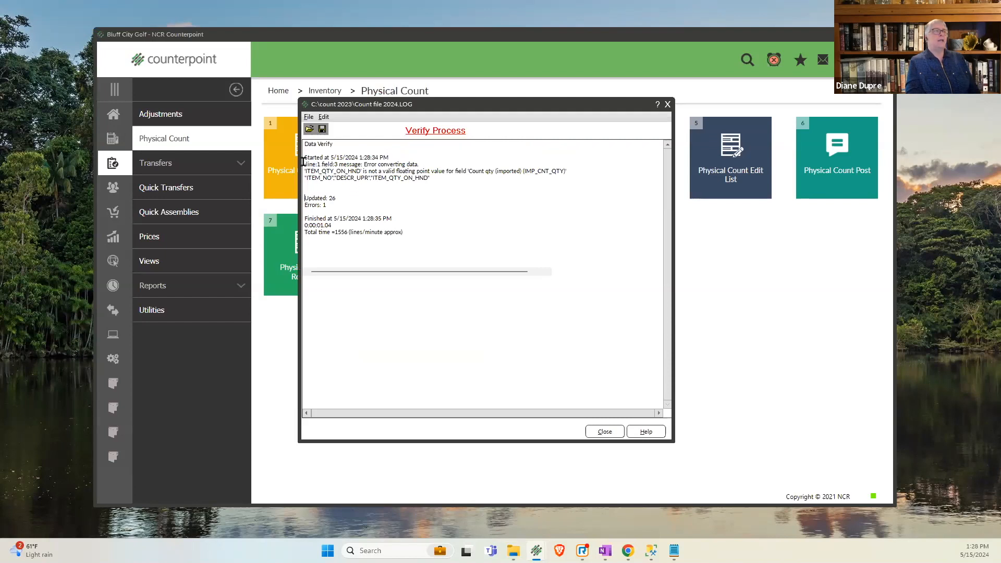
left_click_drag(303, 162, 433, 166)
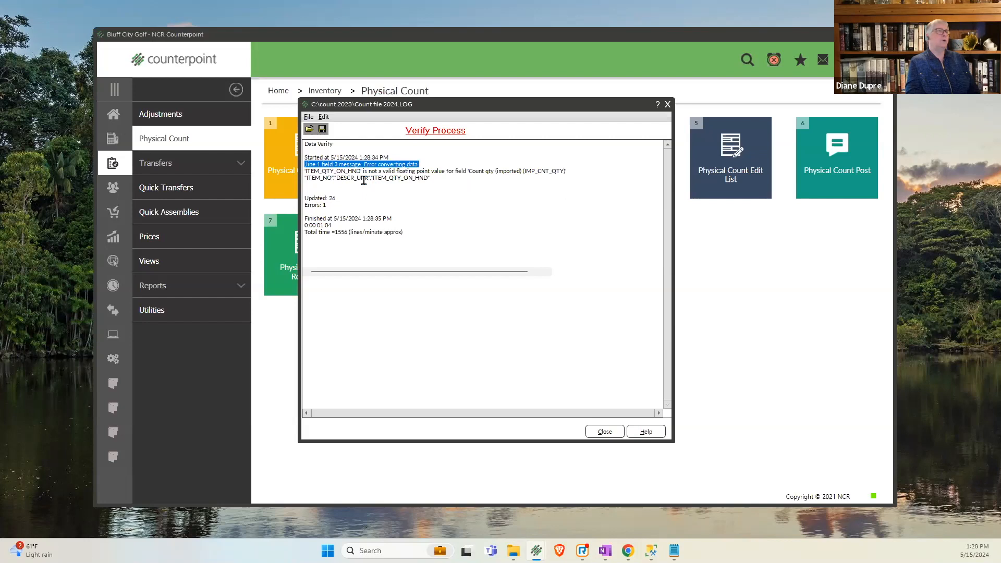
left_click_drag(378, 178, 431, 180)
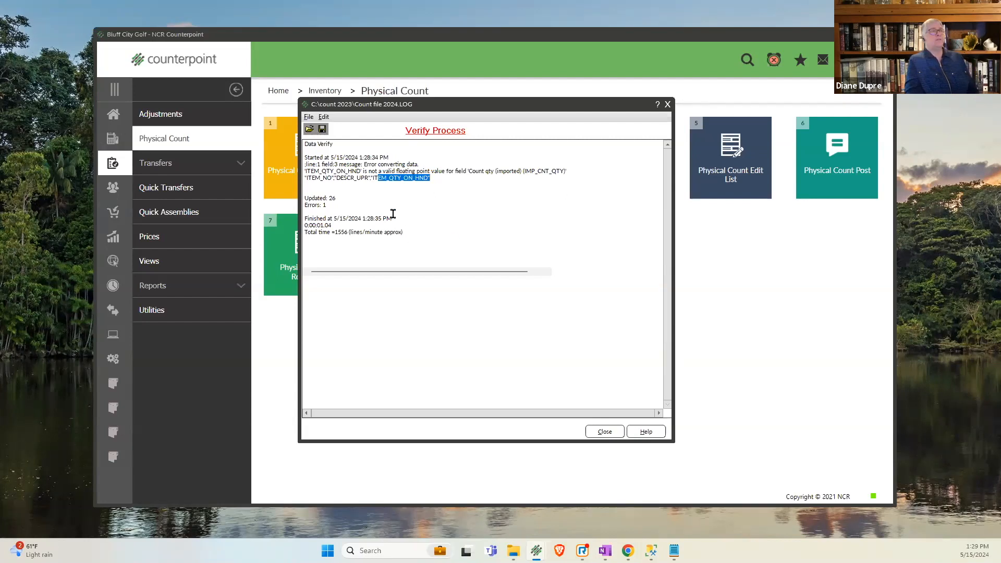
left_click_drag(307, 178, 337, 178)
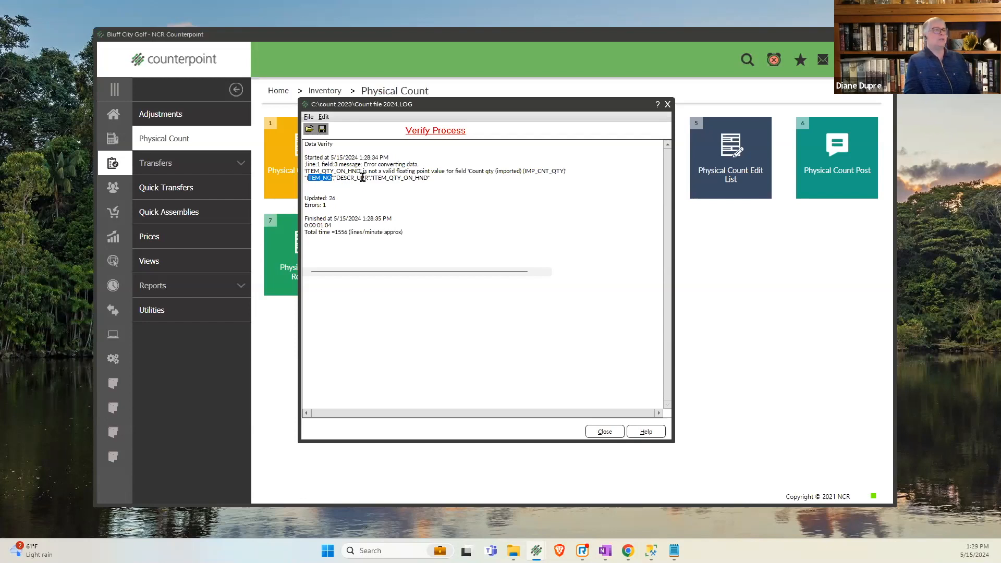
left_click(405, 179)
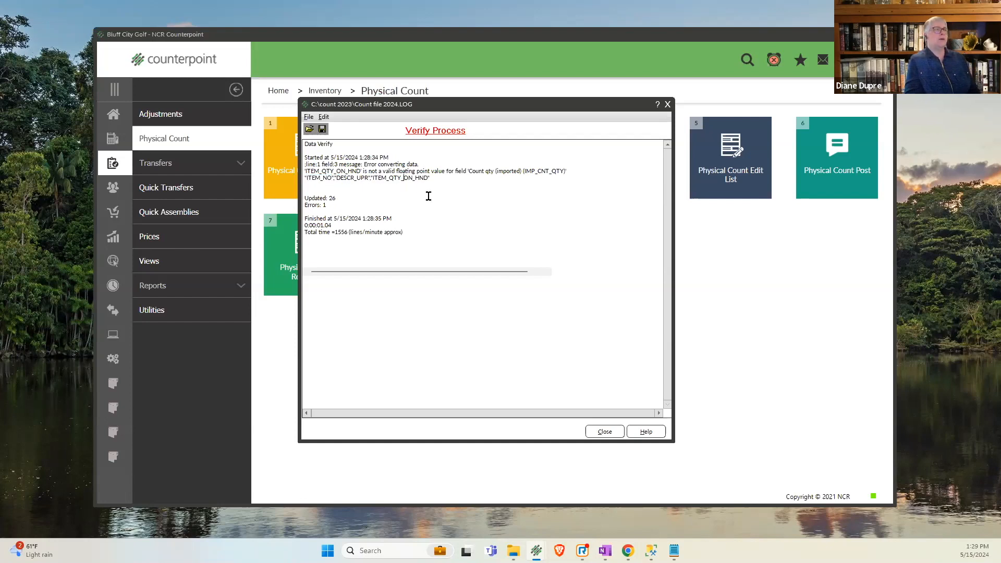
left_click_drag(332, 205, 305, 206)
left_click(605, 432)
- Import the count file into the MAIN location's count, and close the import log and import form
left_click(555, 352)
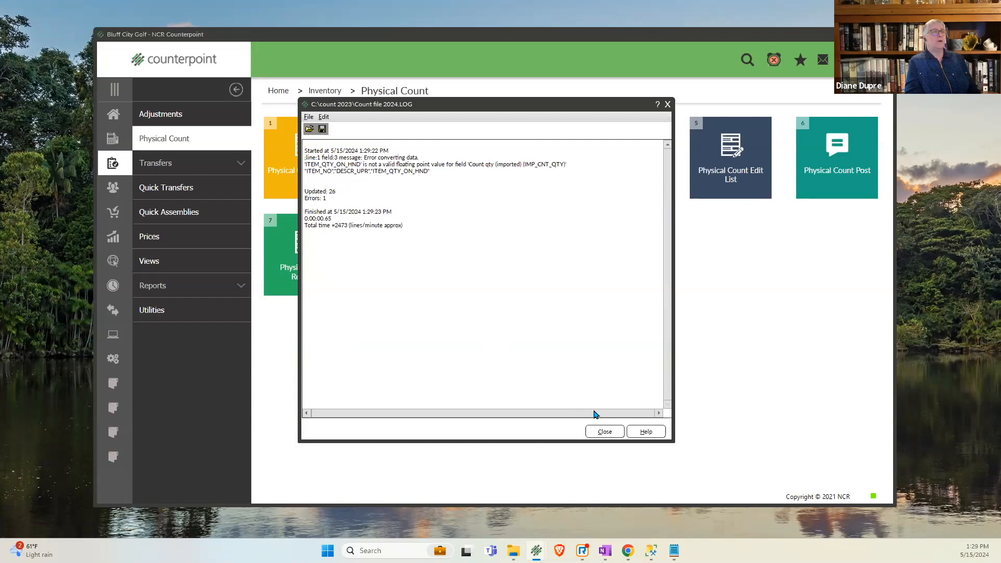
left_click(603, 431)
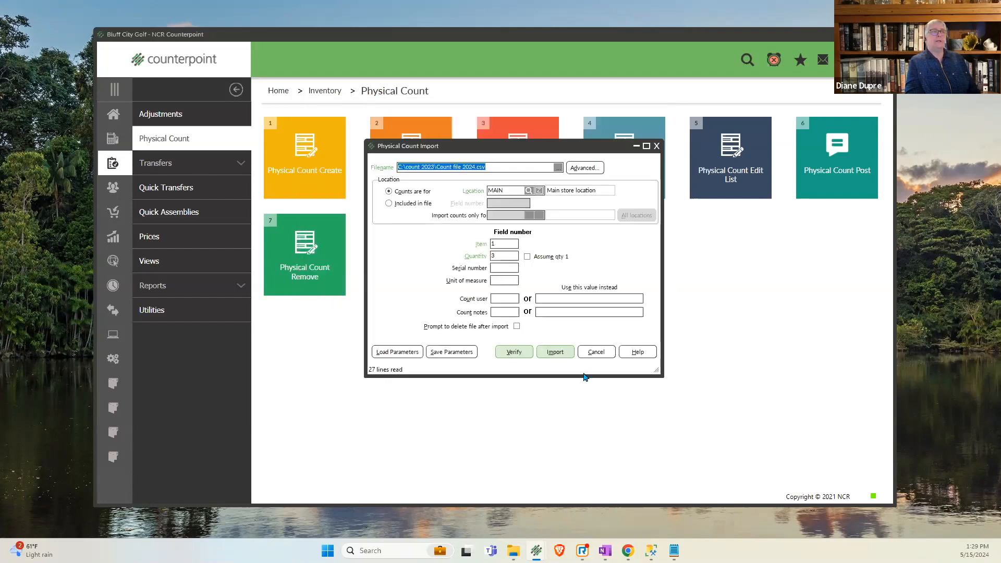
left_click(592, 353)
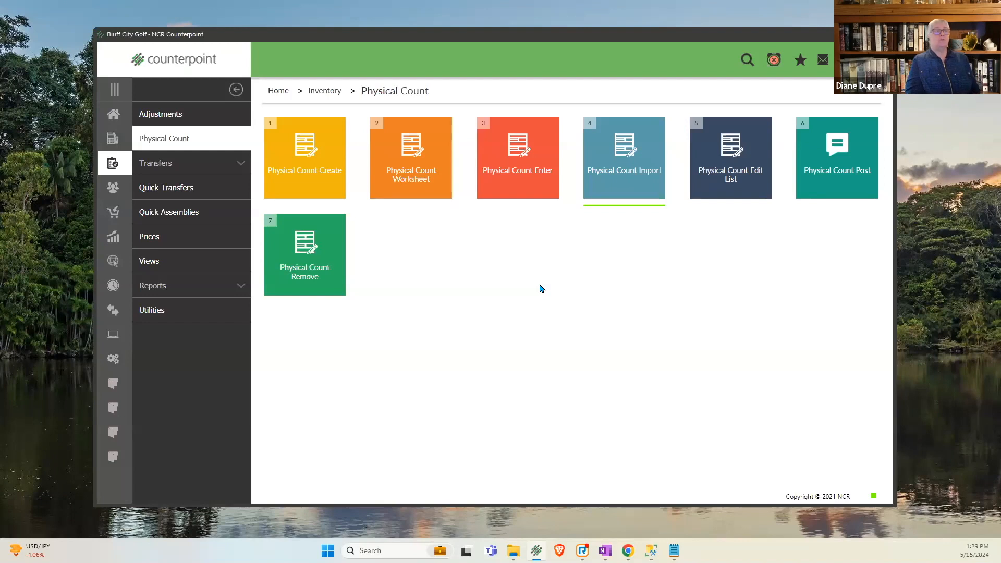
- Look up item ADM-TL2 in Physical Count Enter with the keyword "adm" and check its imported count quantity
mouse_move(534, 186)
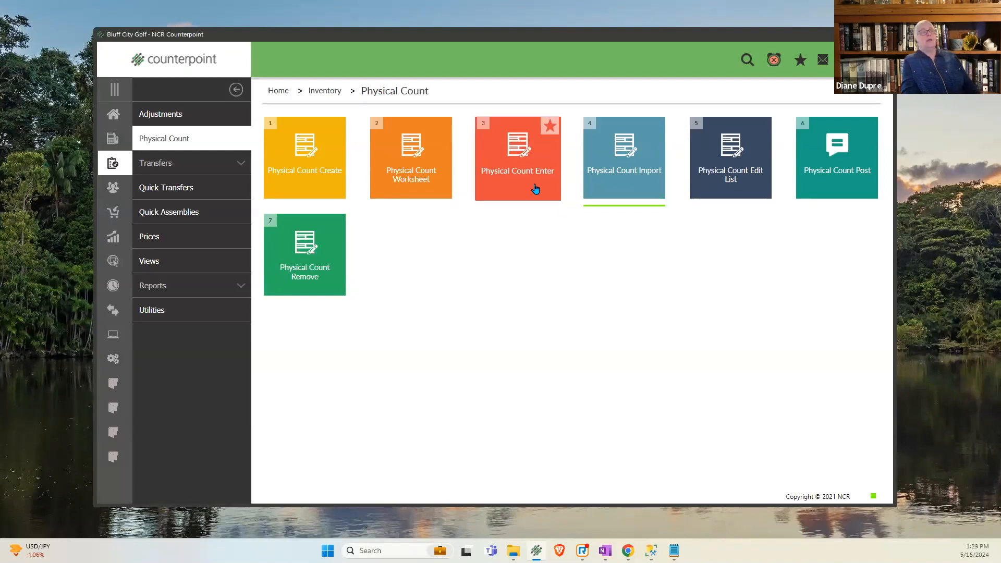
left_click(535, 188)
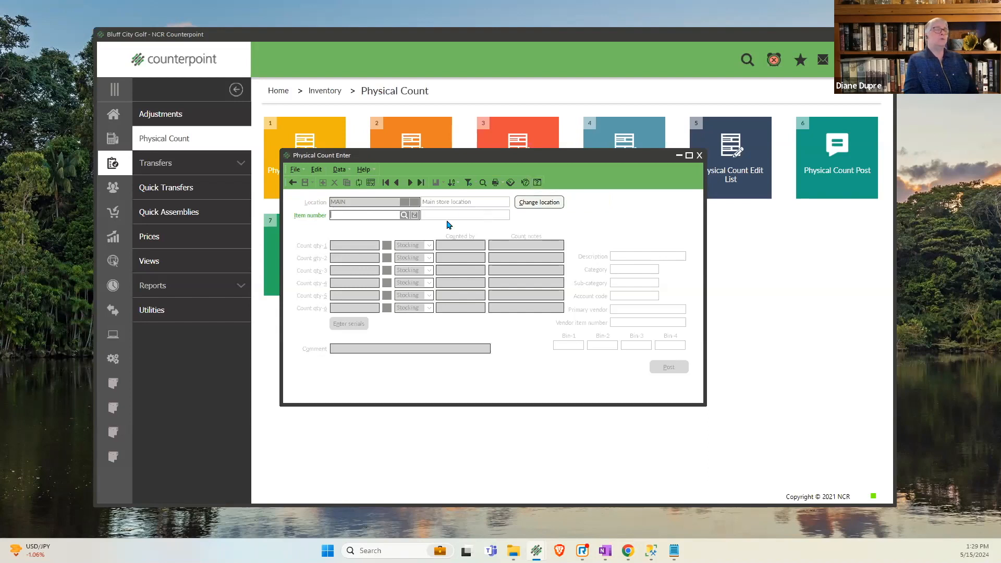
left_click(404, 216)
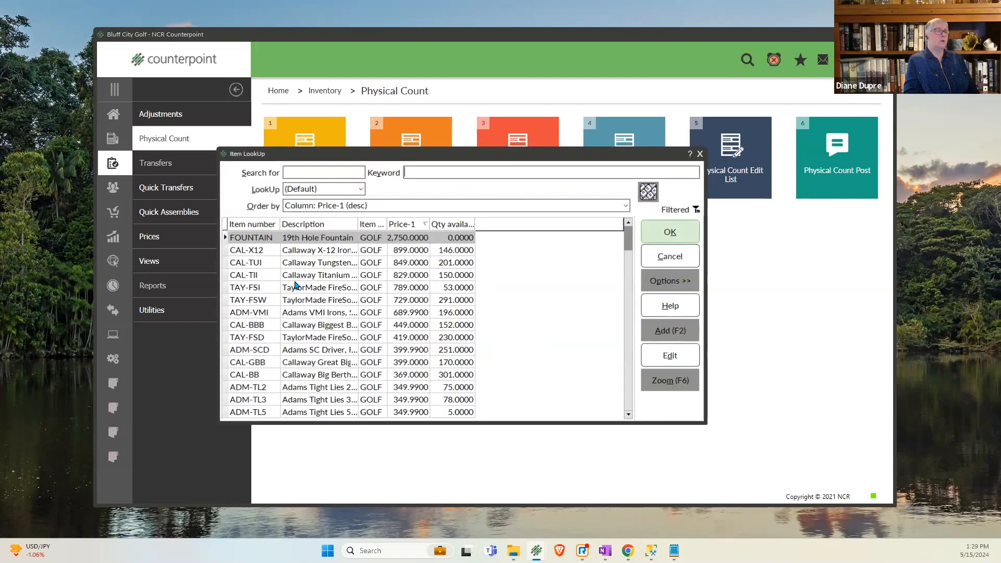
type("adm")
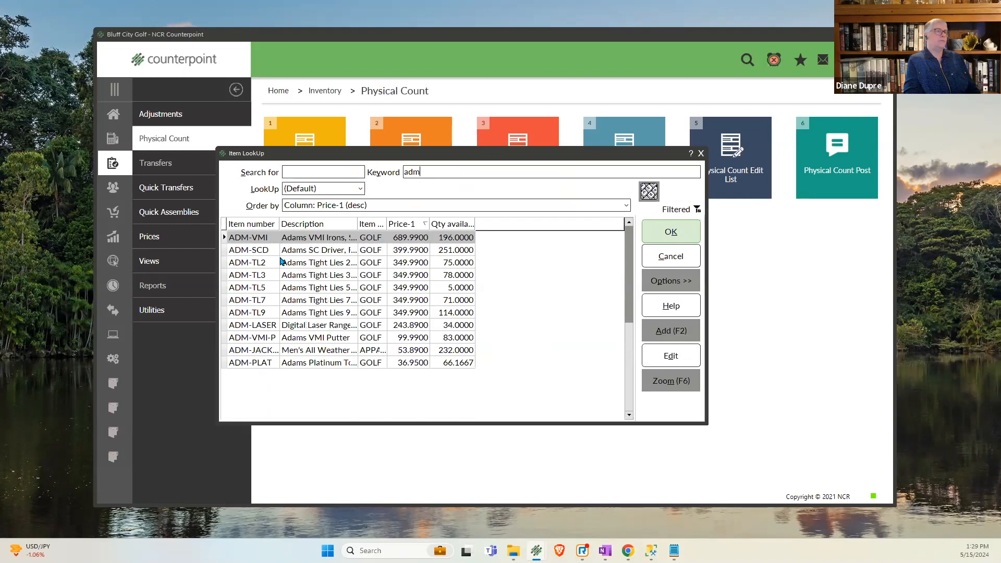
left_click(266, 263)
left_click(657, 230)
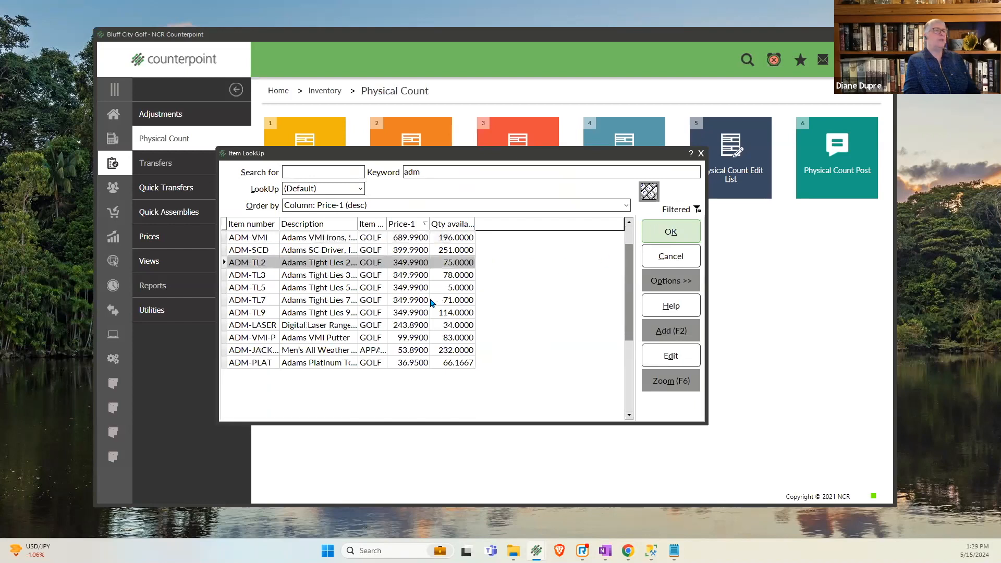
left_click(355, 245)
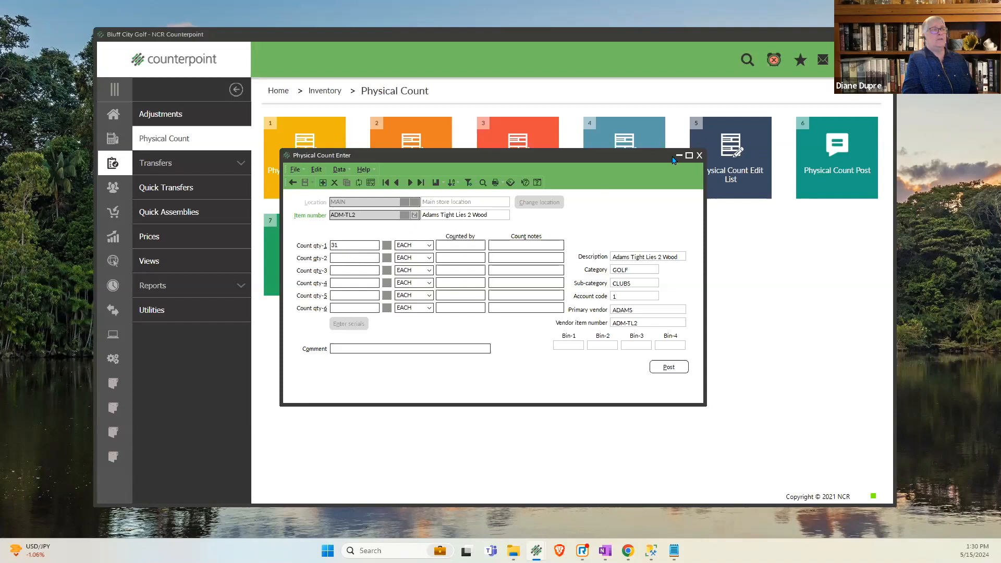
left_click(700, 155)
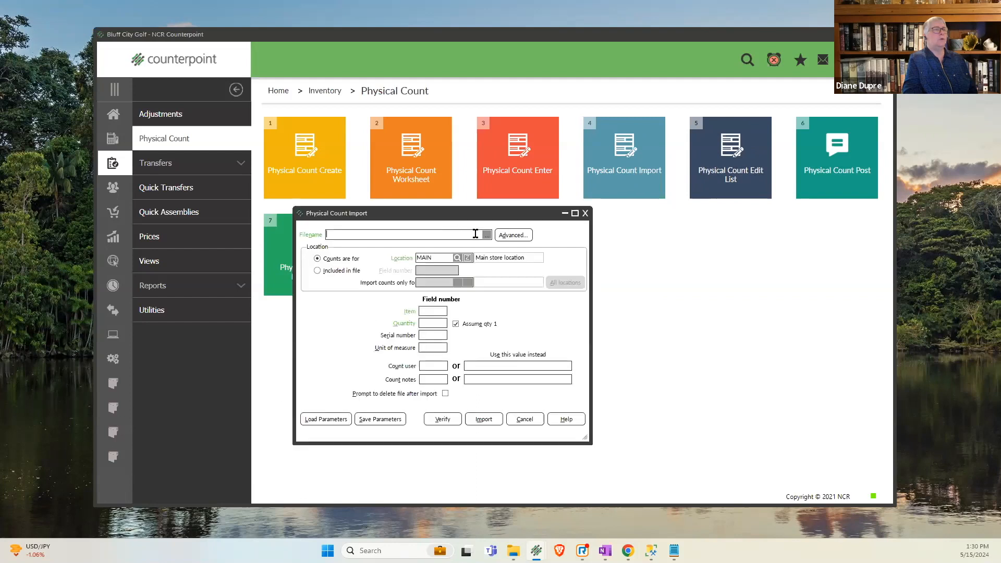
- Choose "Count file 2024" from C:\count 2023 again as the file for a second physical count import
left_click(488, 235)
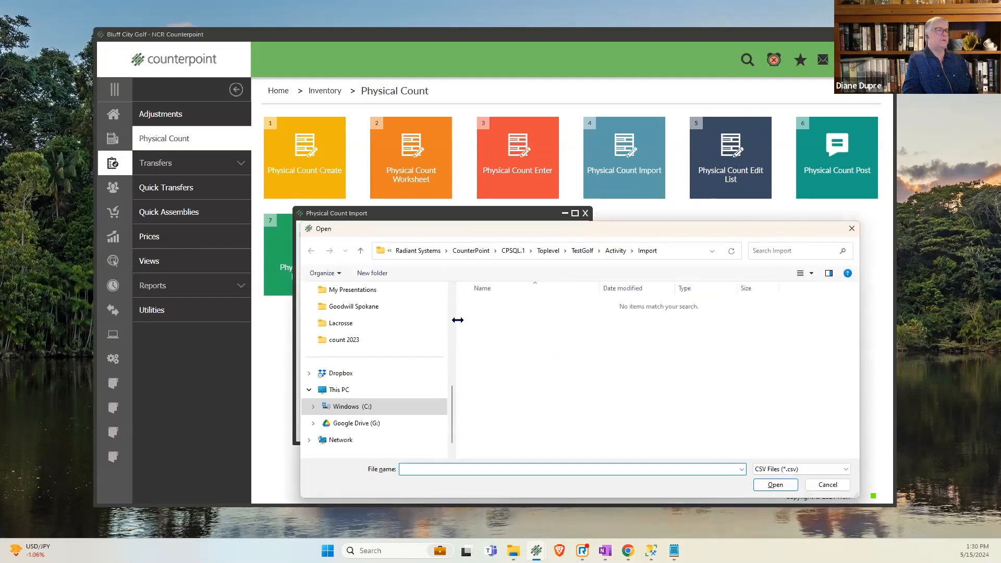
left_click(370, 407)
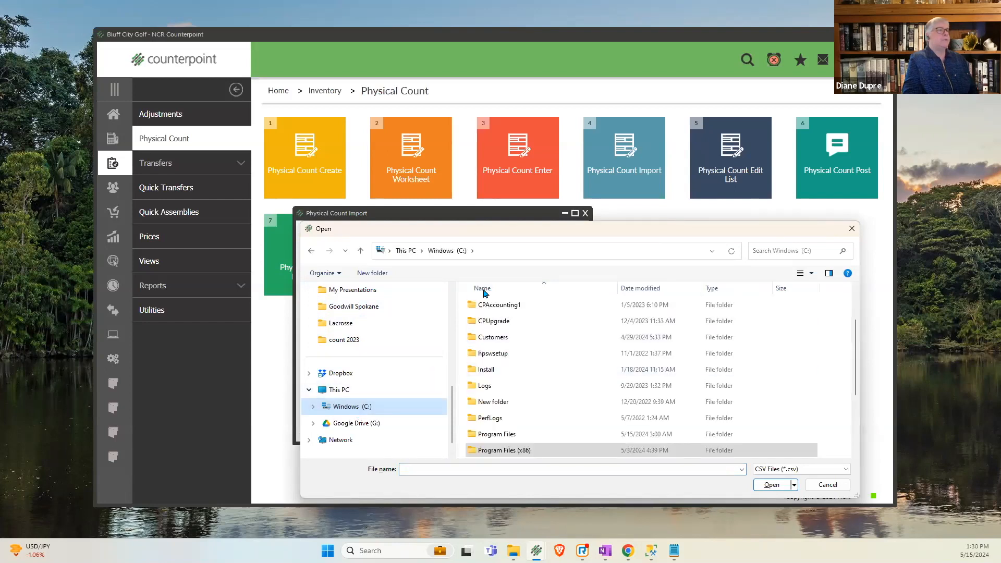
scroll(643, 387, "up", 2)
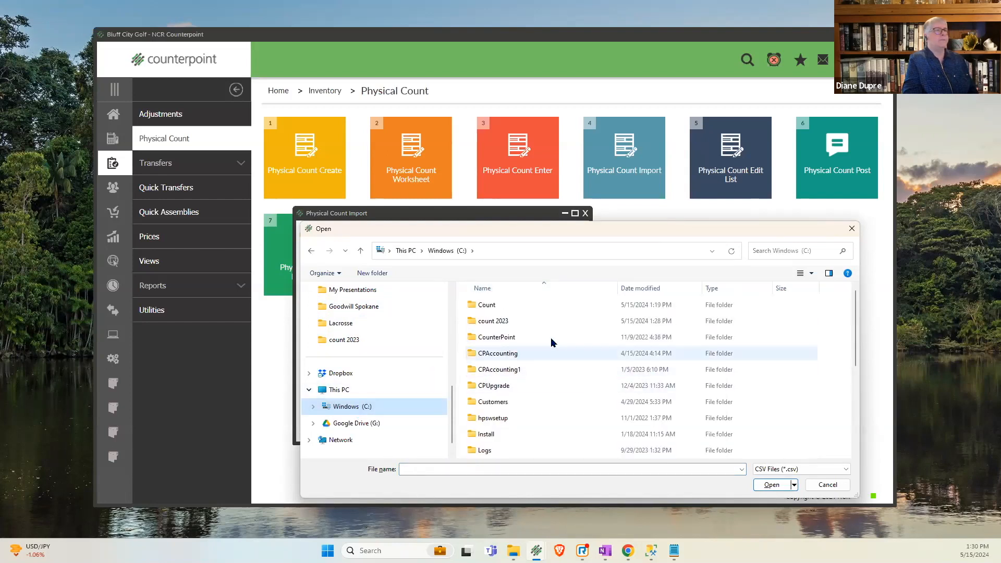
double_click(482, 305)
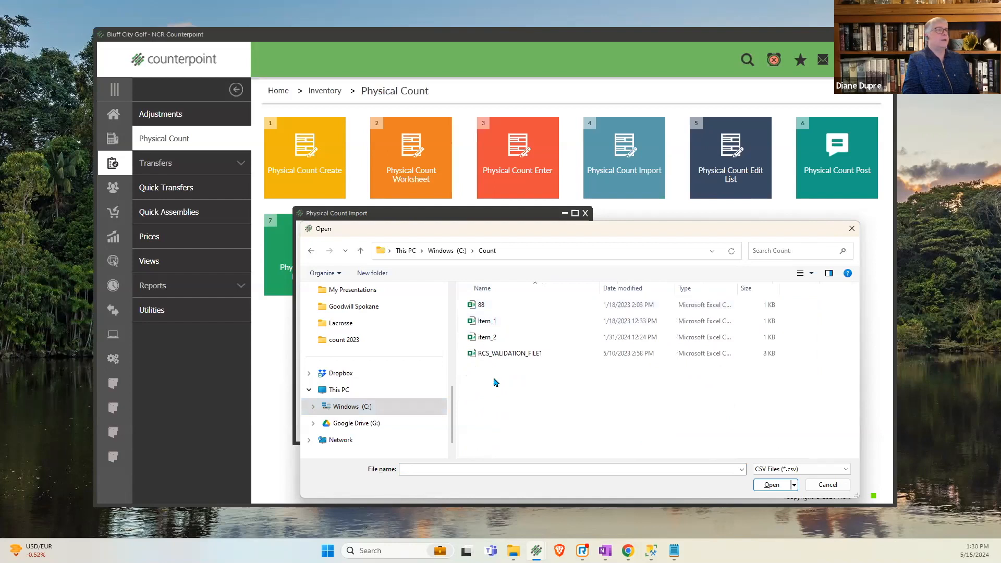
left_click(446, 250)
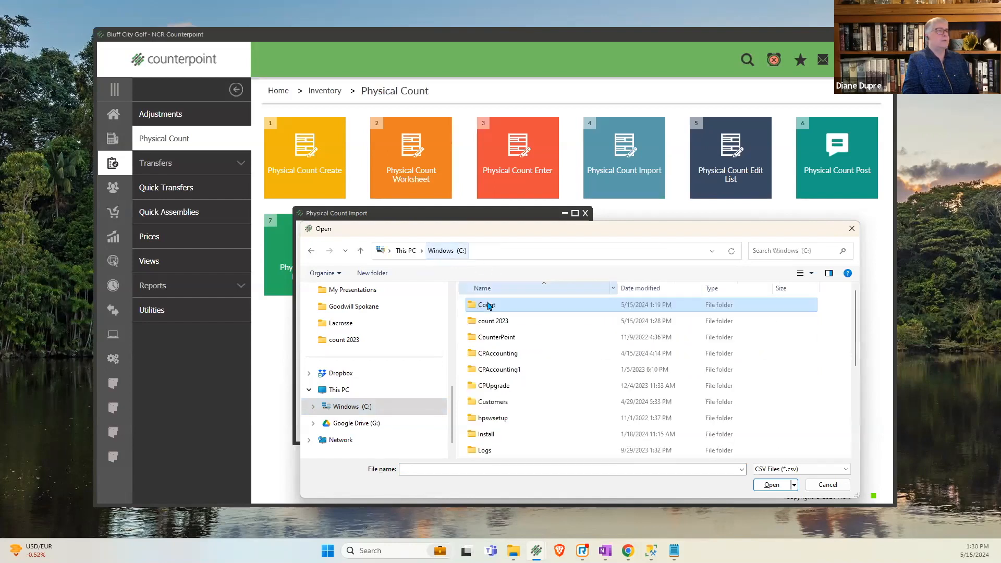
double_click(483, 320)
left_click(499, 305)
left_click(772, 484)
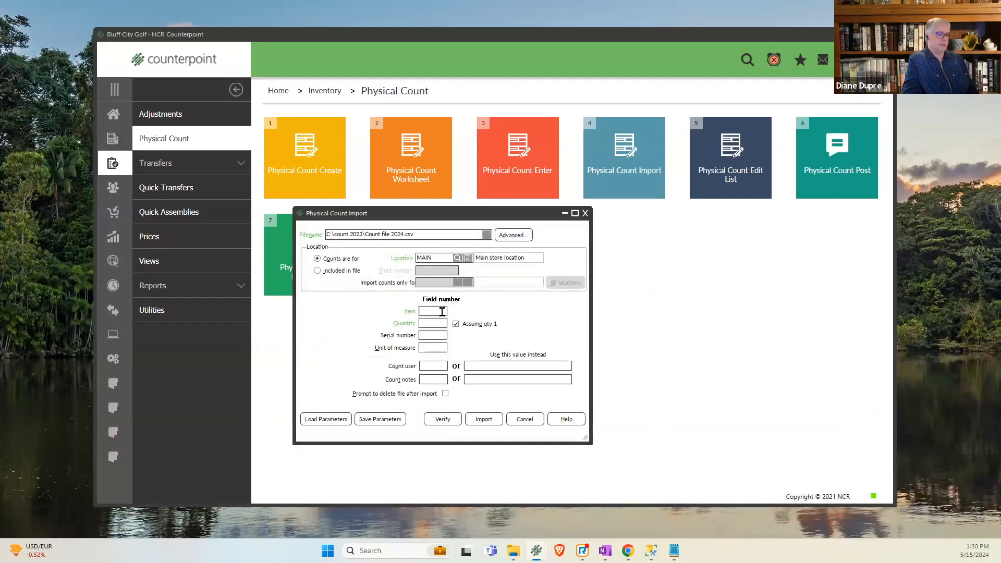
- Map item to field number 1 and quantity to field number 3, import the file, and close the log and form
left_click(442, 312)
type("1")
key("Tab")
type("3")
key("Tab")
left_click(480, 420)
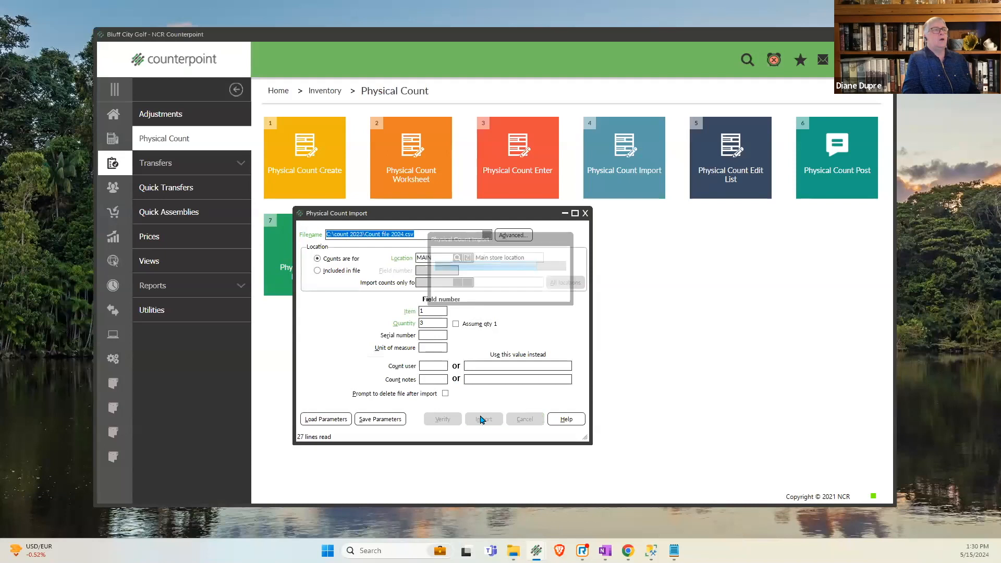
left_click(605, 433)
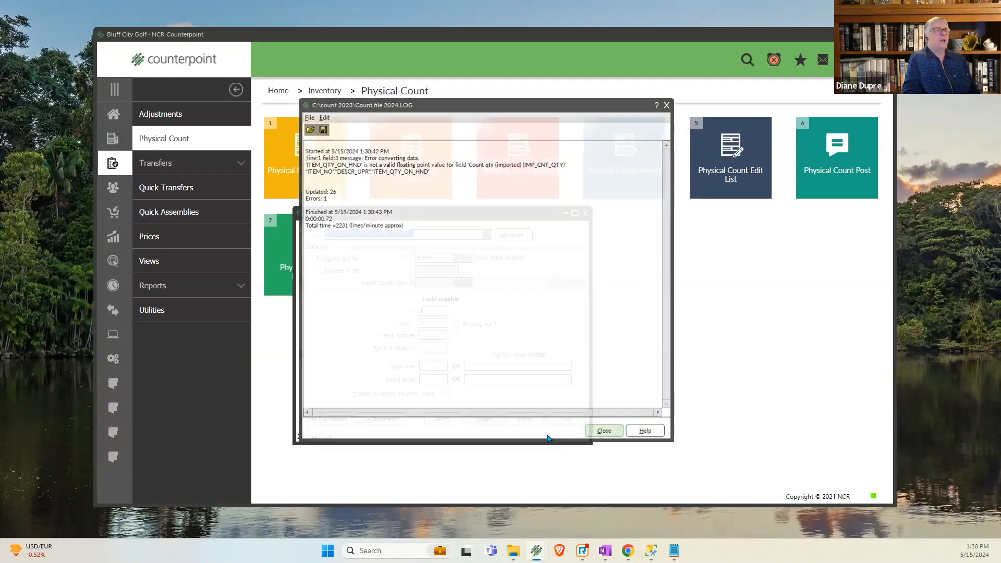
left_click(523, 417)
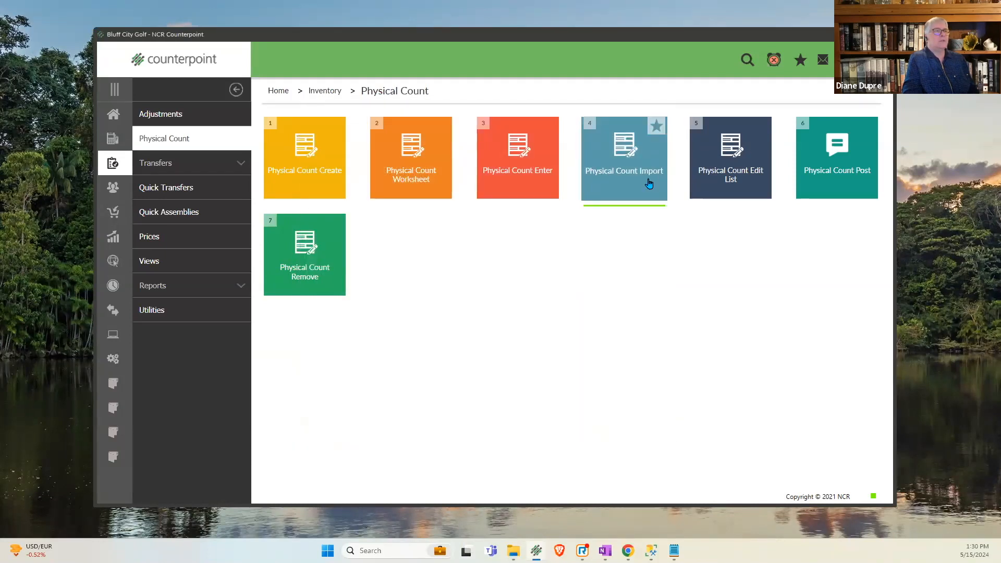
- Bring up item ADM-TL2 in Physical Count Enter and examine its first count quantity after the repeated import
left_click(518, 184)
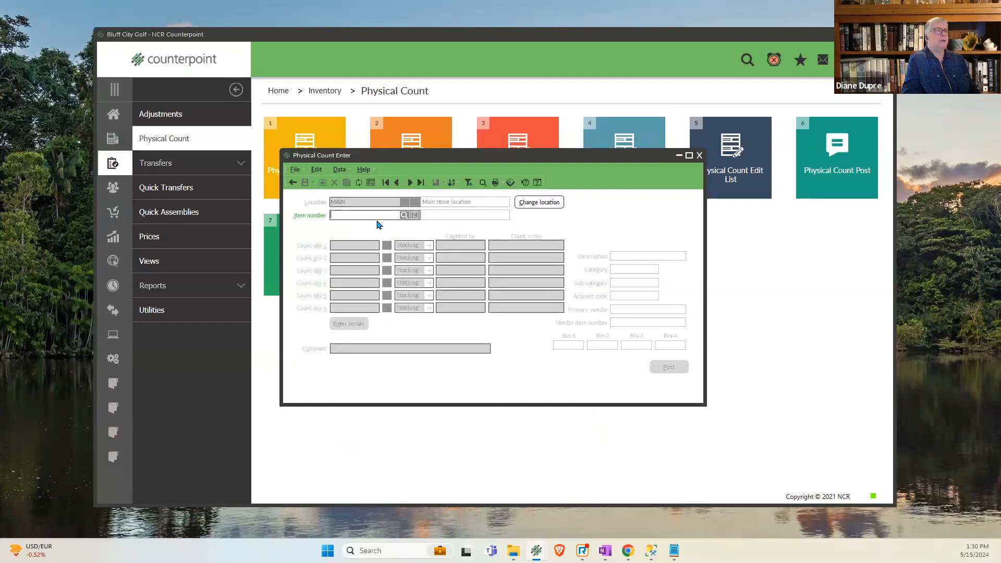
type("ADM-TL2")
key("Tab")
type("62")
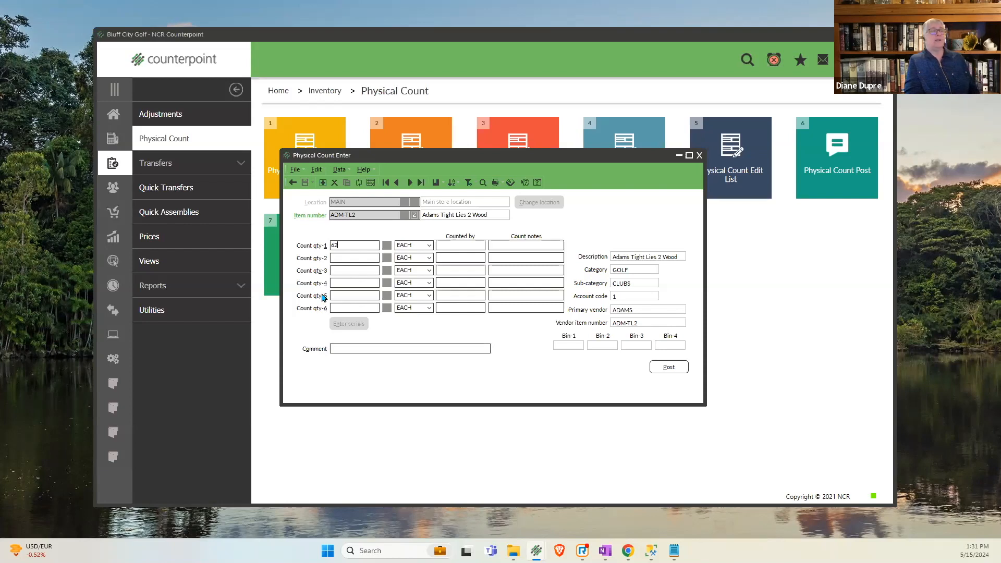
left_click_drag(343, 246, 331, 245)
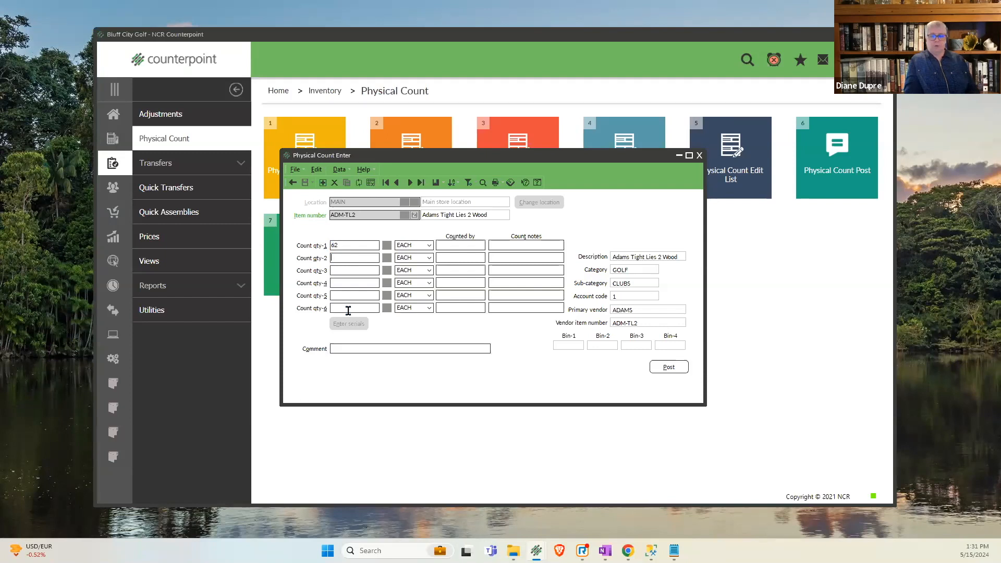
- Enter 5 for ADM-TL2's second and third count quantities, with 5 as the second's counted by, save, and close the entry form
type("5")
key("Tab")
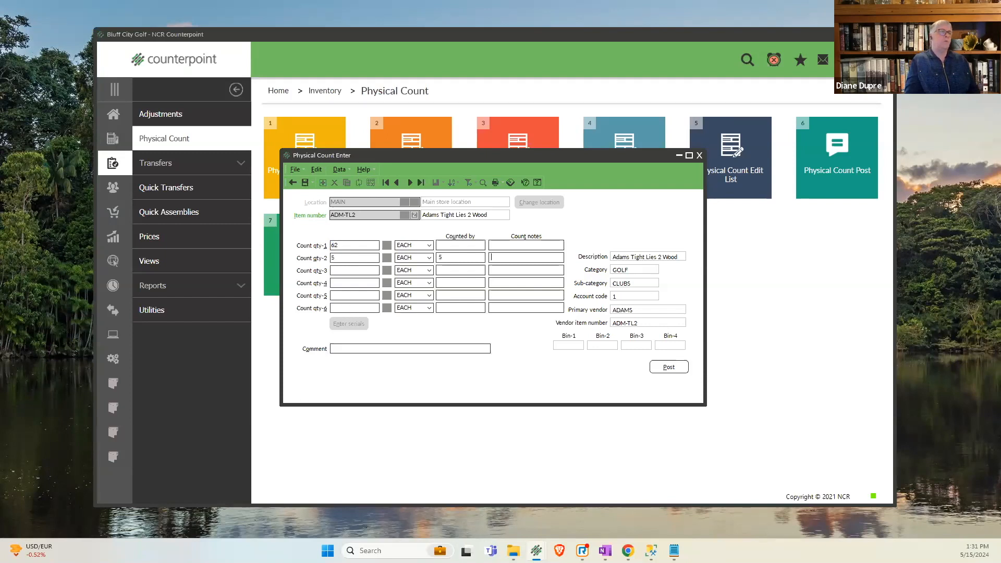
left_click(346, 282)
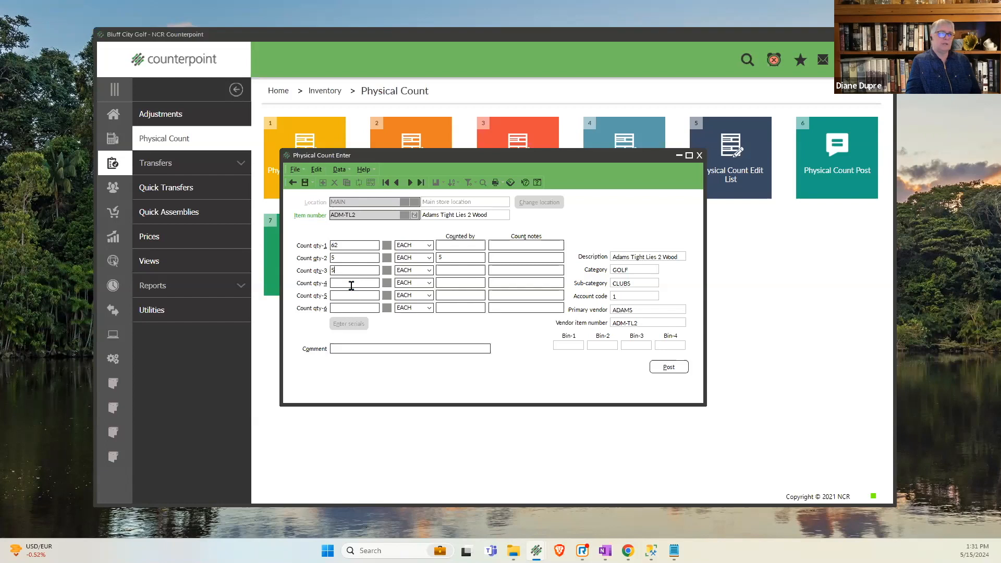
left_click(351, 258)
left_click(305, 182)
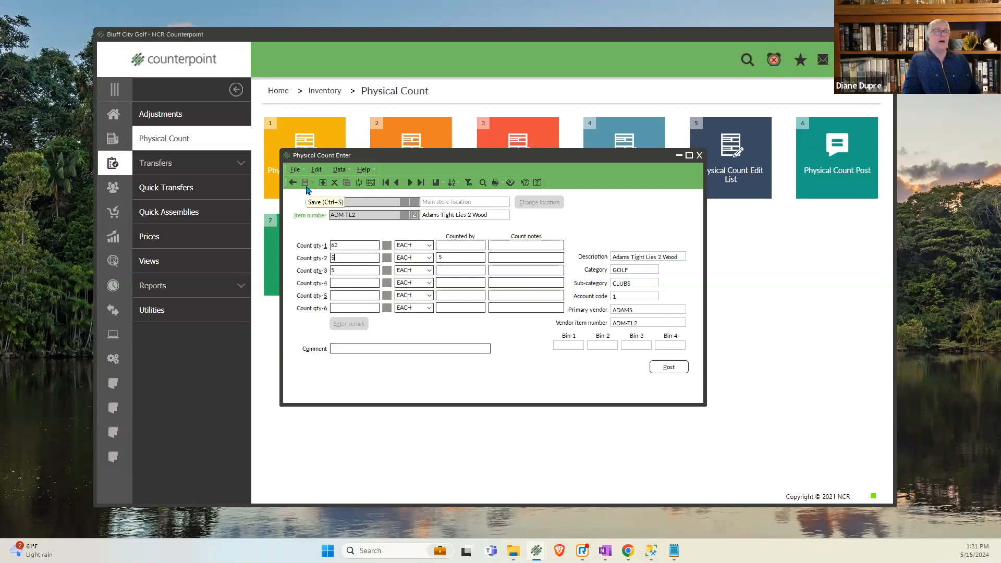
left_click(337, 269)
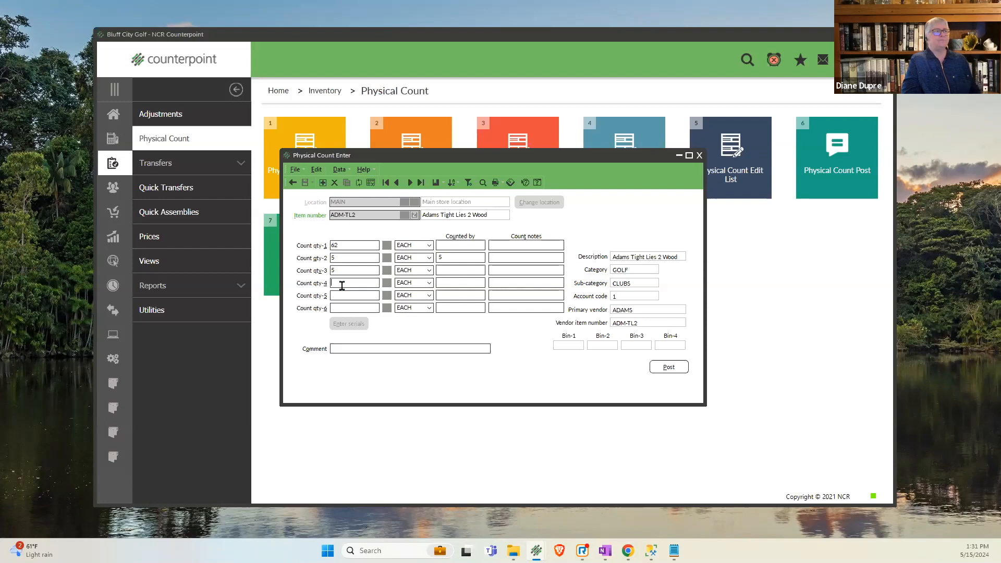
left_click(698, 156)
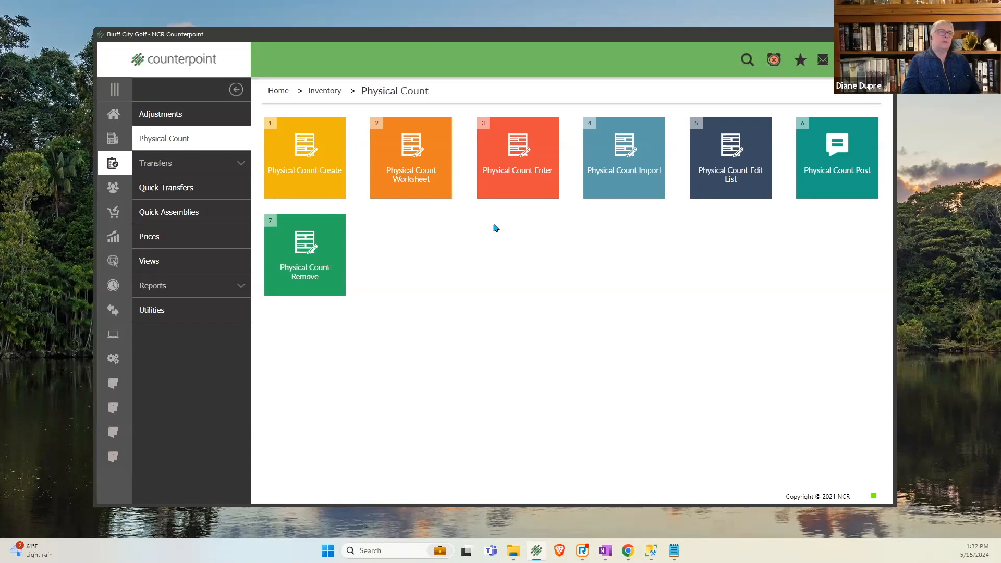
- Start the Physical Count Edit List in list view with print quantity set to "Frozen, actual counts, variance"
left_click(736, 161)
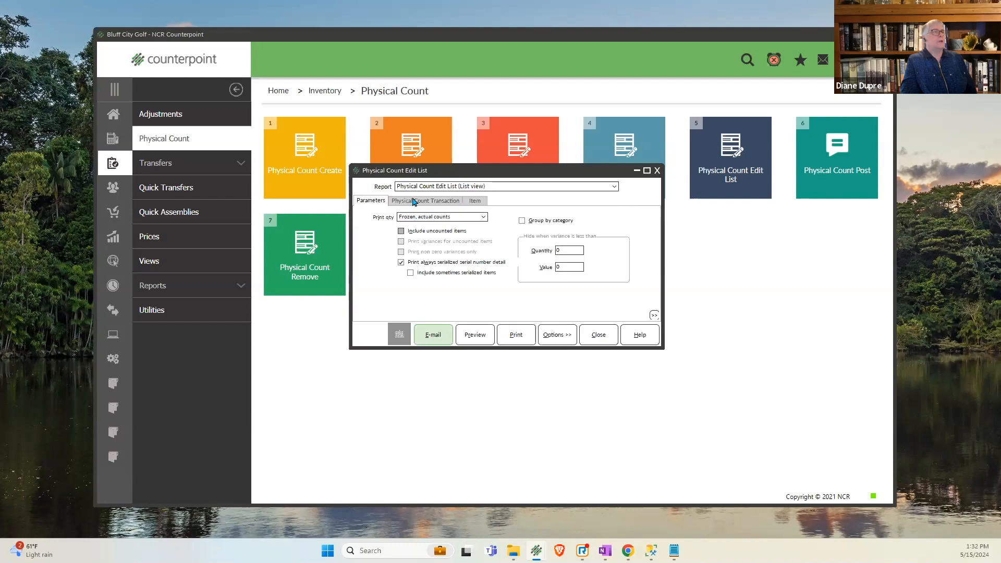
left_click(422, 187)
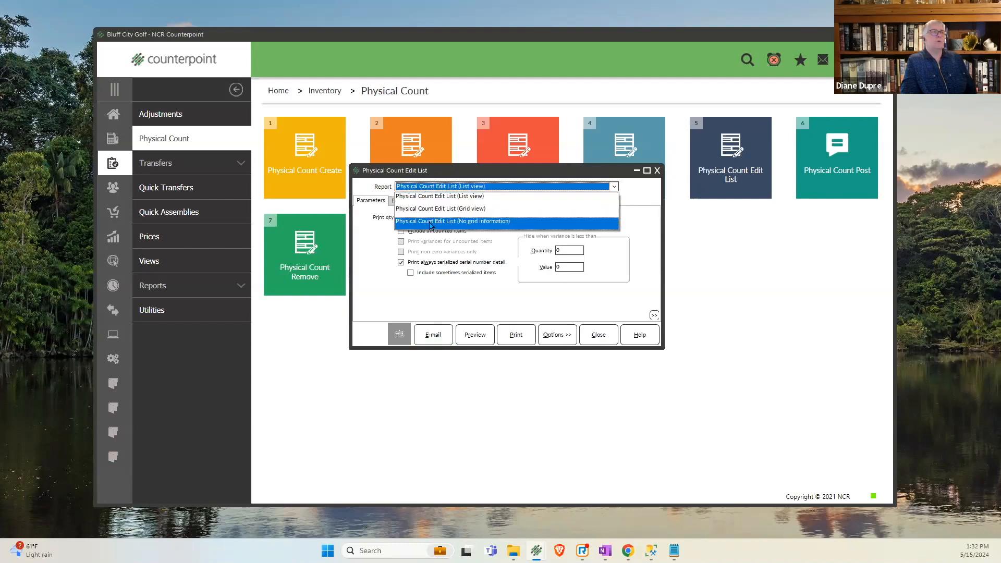
left_click(439, 197)
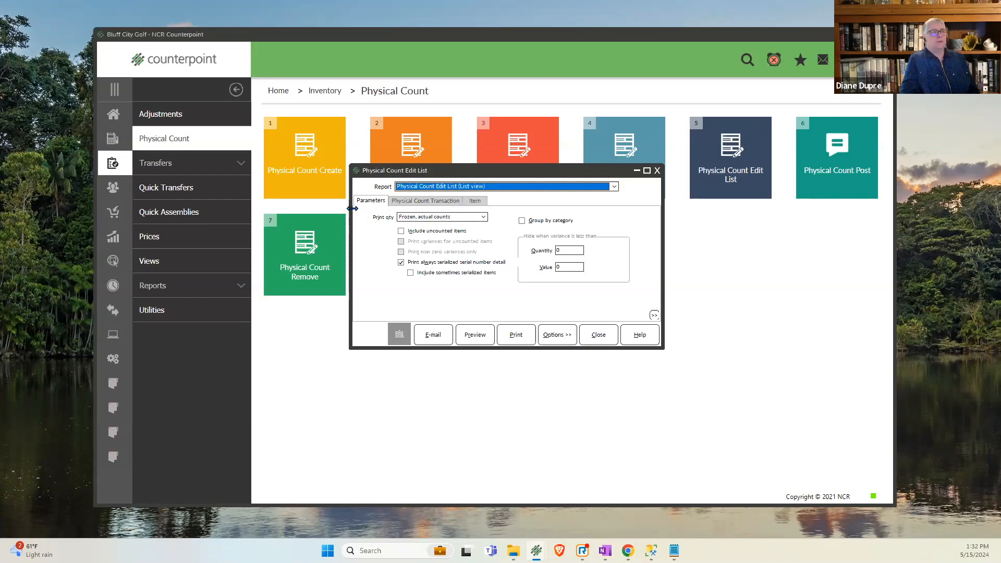
left_click(484, 216)
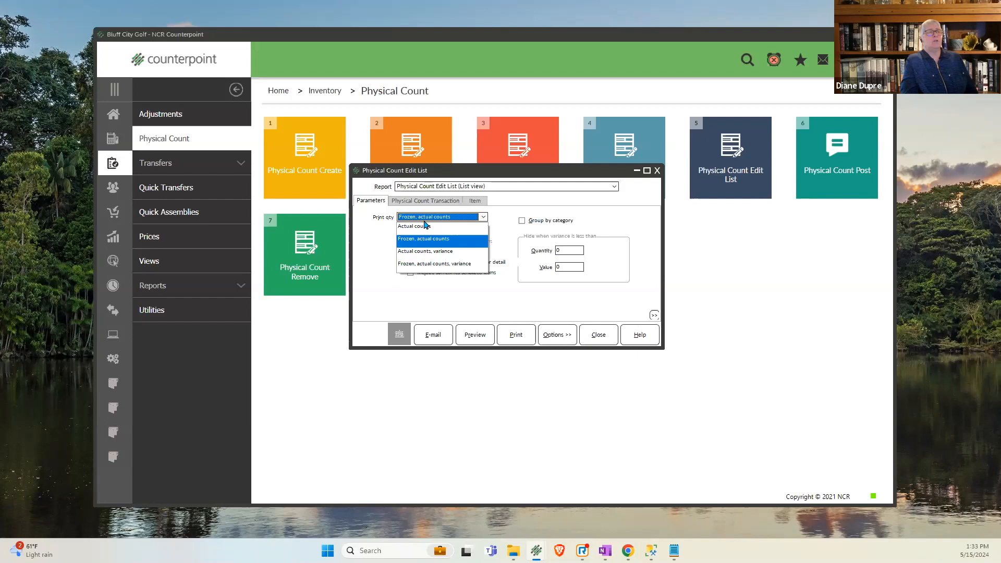
left_click(423, 265)
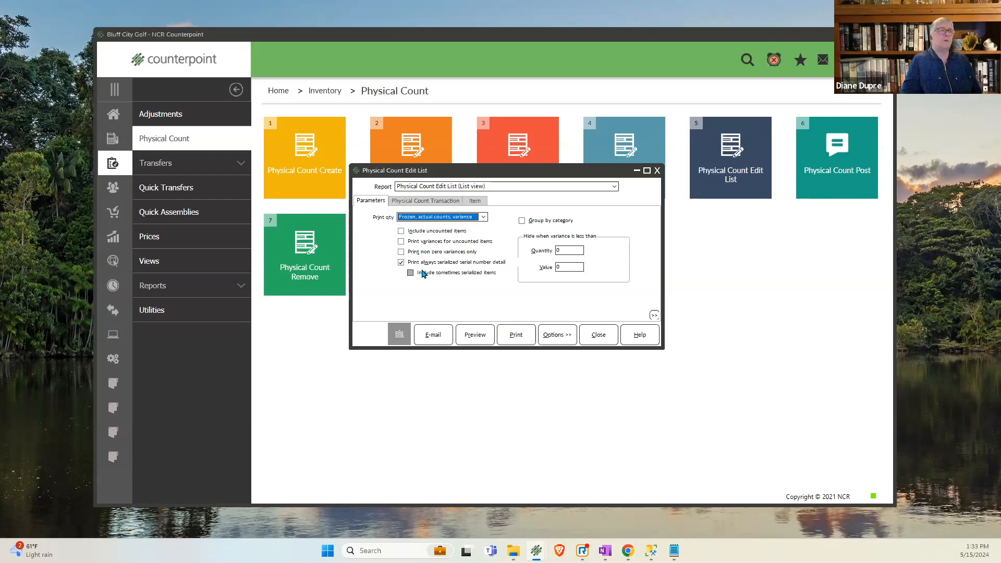
- Include uncounted items, print their variances, limit the report to non-zero variances, and leave out always-serialized serial number detail
left_click(440, 232)
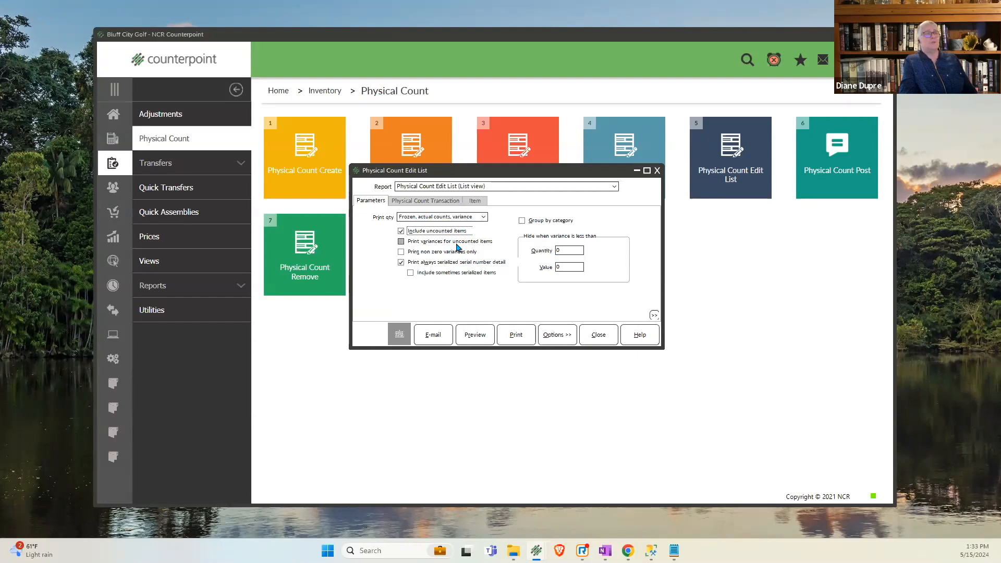
left_click(456, 242)
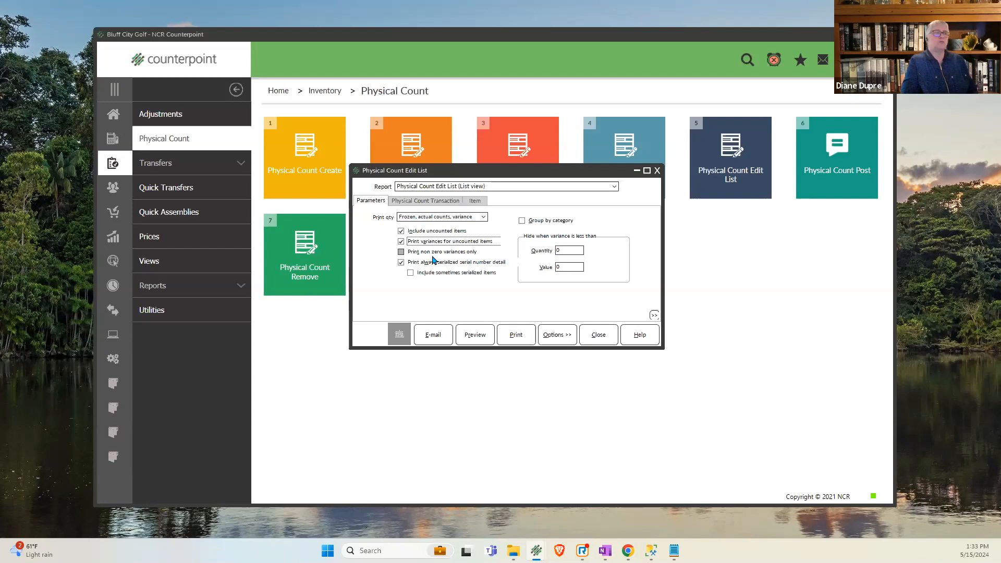
left_click(434, 252)
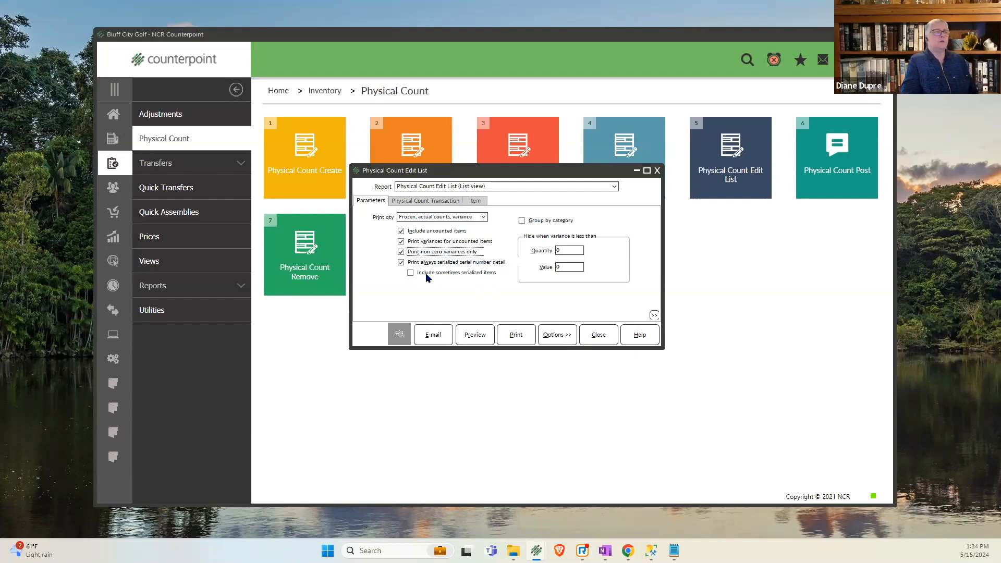
left_click(404, 261)
key("space")
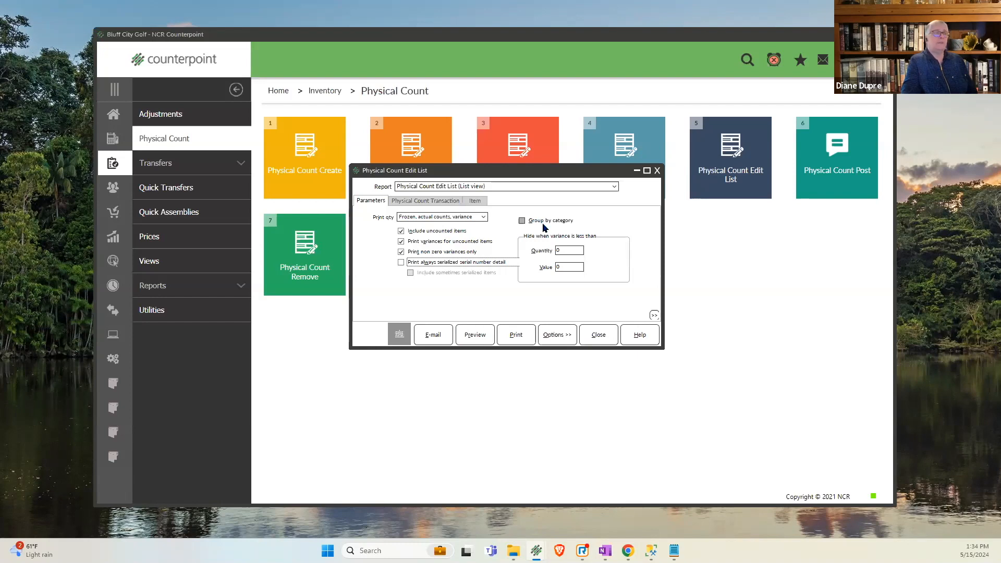
- Preview the edit list and enlarge the report to 150% around the ADM items
left_click(474, 336)
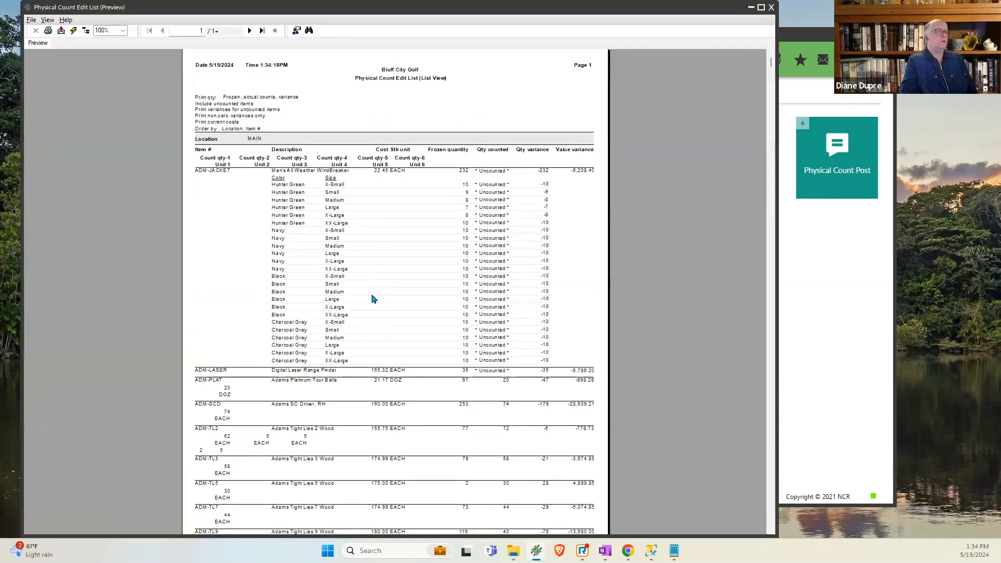
left_click(373, 298)
scroll(368, 318, "down", 1)
scroll(369, 318, "down", 1)
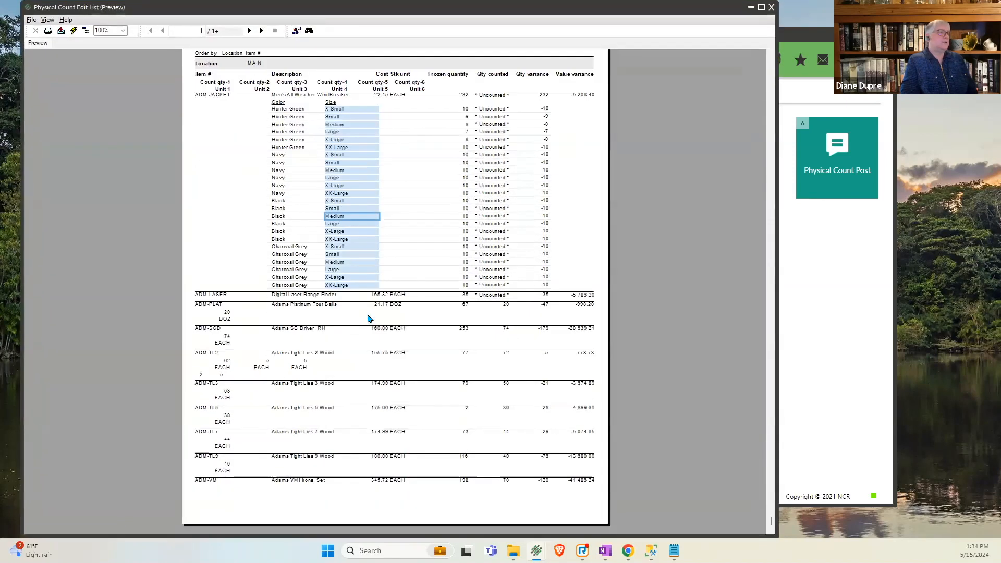
left_click(123, 30)
left_click(110, 79)
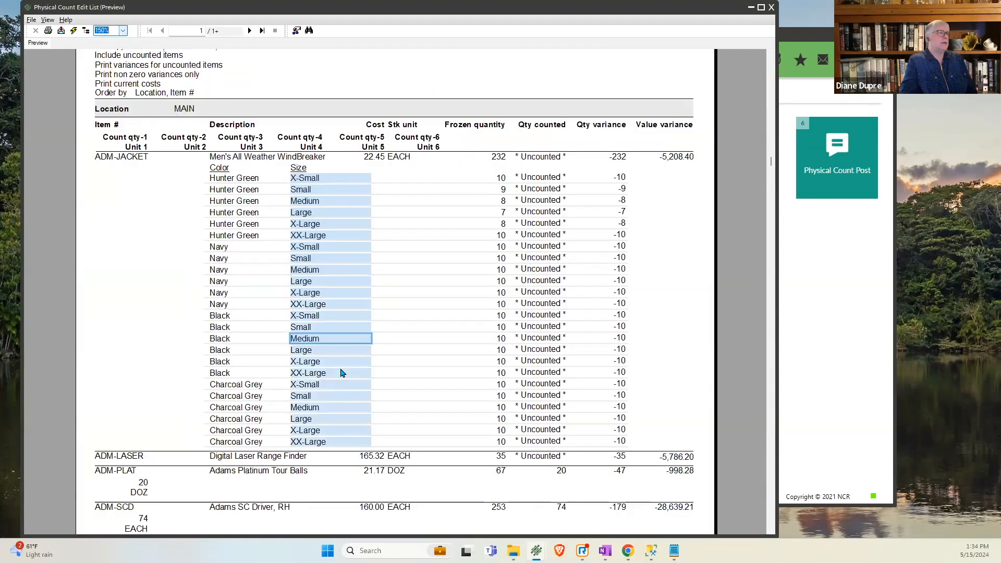
left_click(342, 373)
scroll(343, 373, "down", 3)
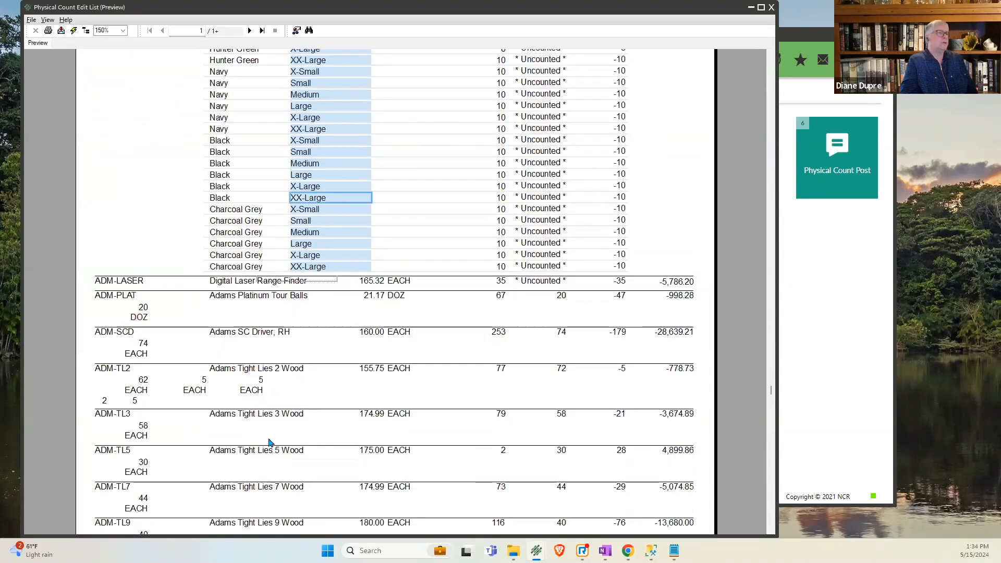
- Examine ADM-TL2's count quantities, frozen and counted quantities, and variances, compare ADM-SCD's value variance, and go to the report's last page
left_click(119, 370)
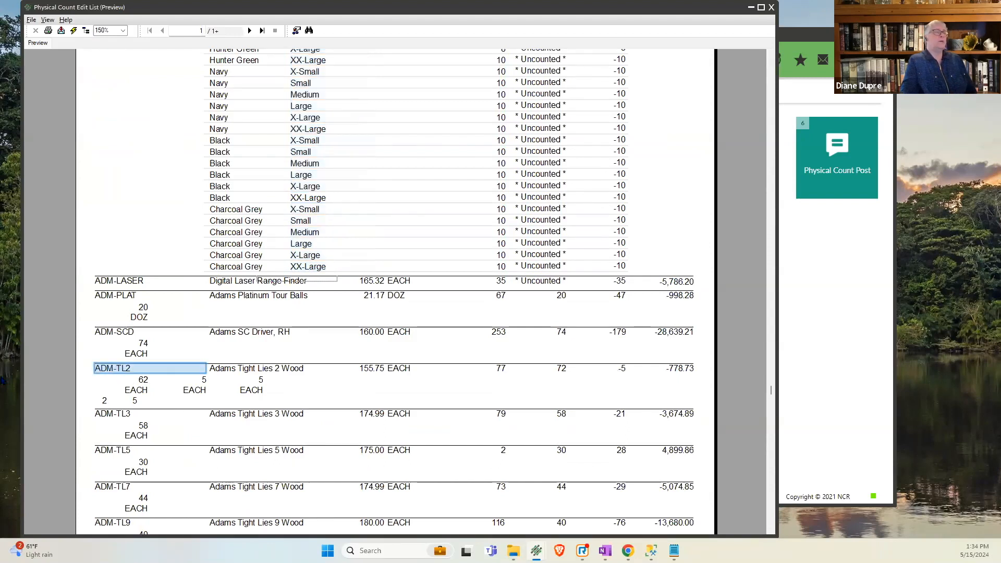
left_click(144, 381)
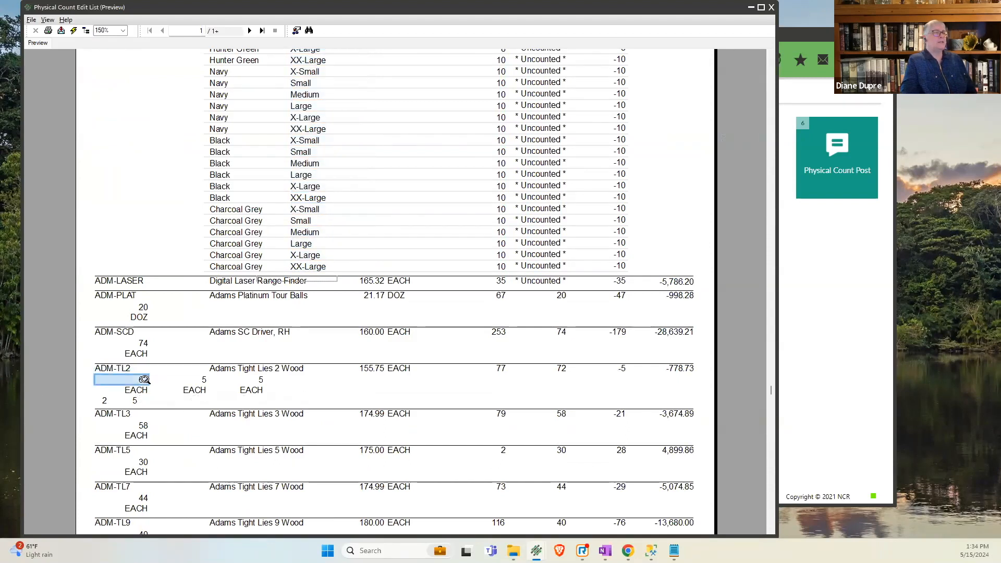
left_click(204, 381)
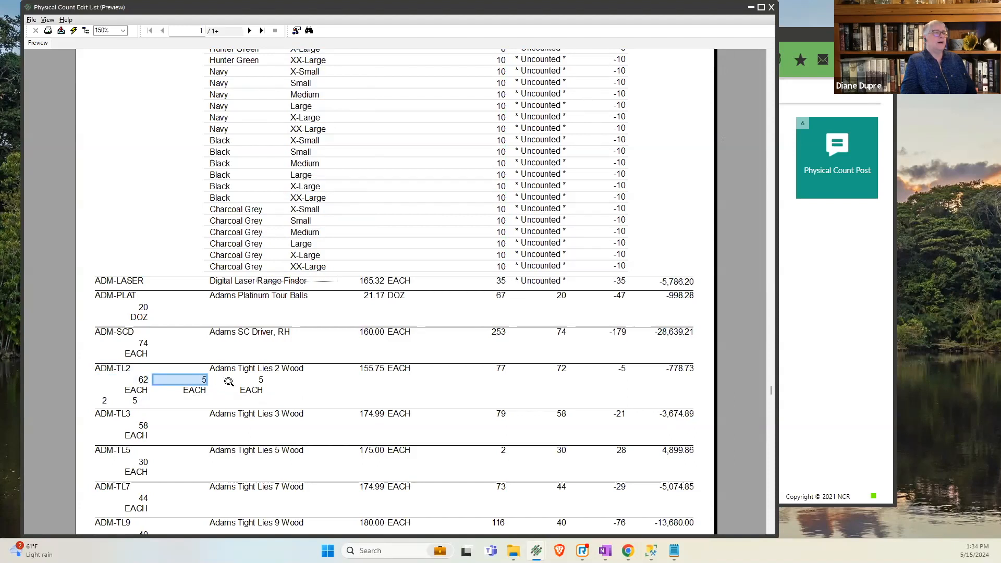
left_click(258, 380)
left_click(502, 368)
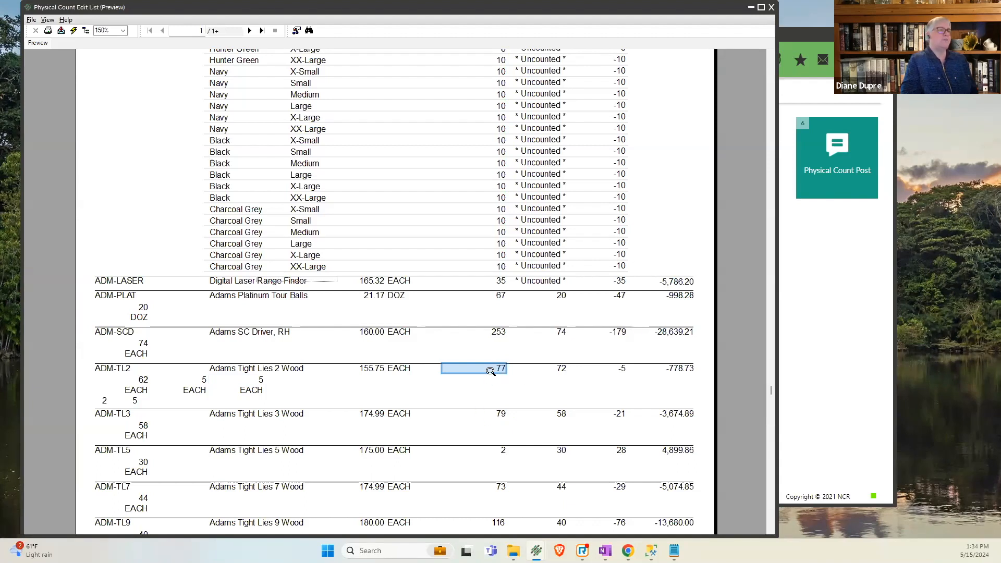
left_click(559, 369)
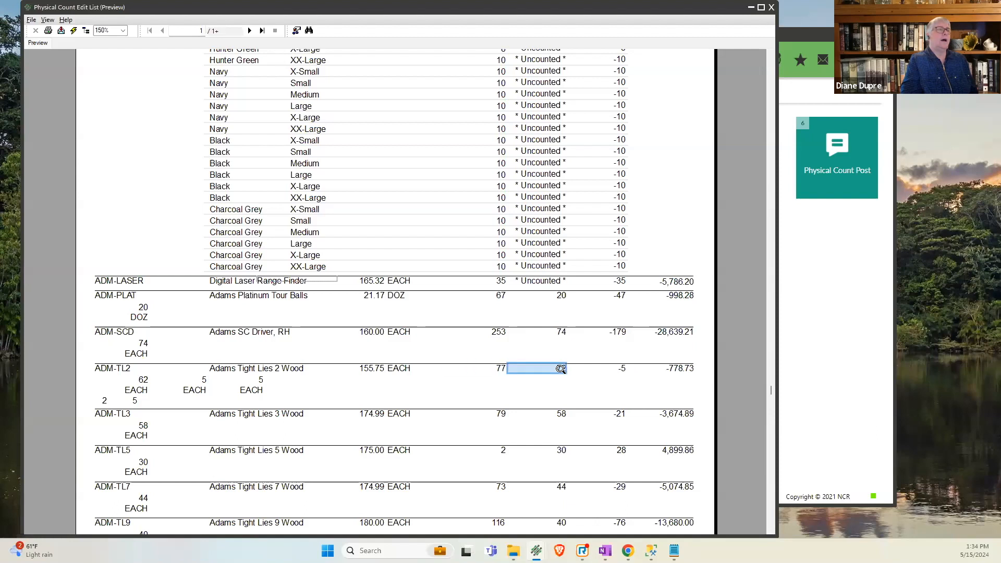
left_click(620, 369)
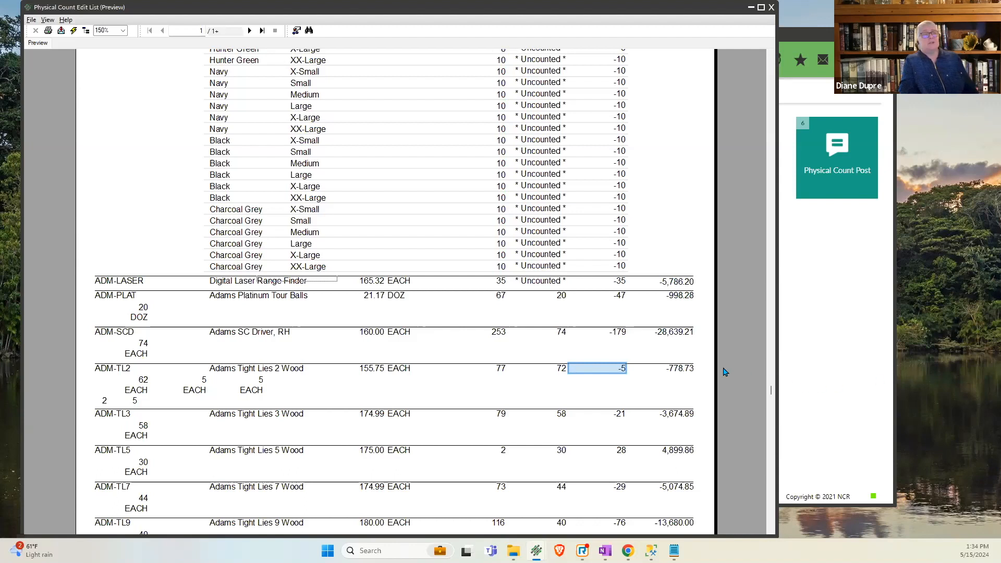
left_click(674, 369)
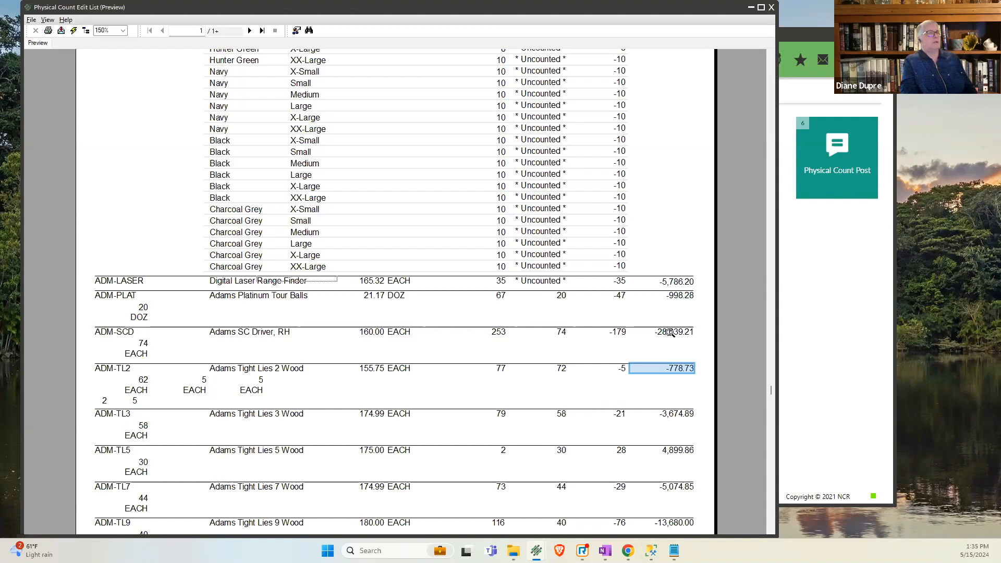
key("Up")
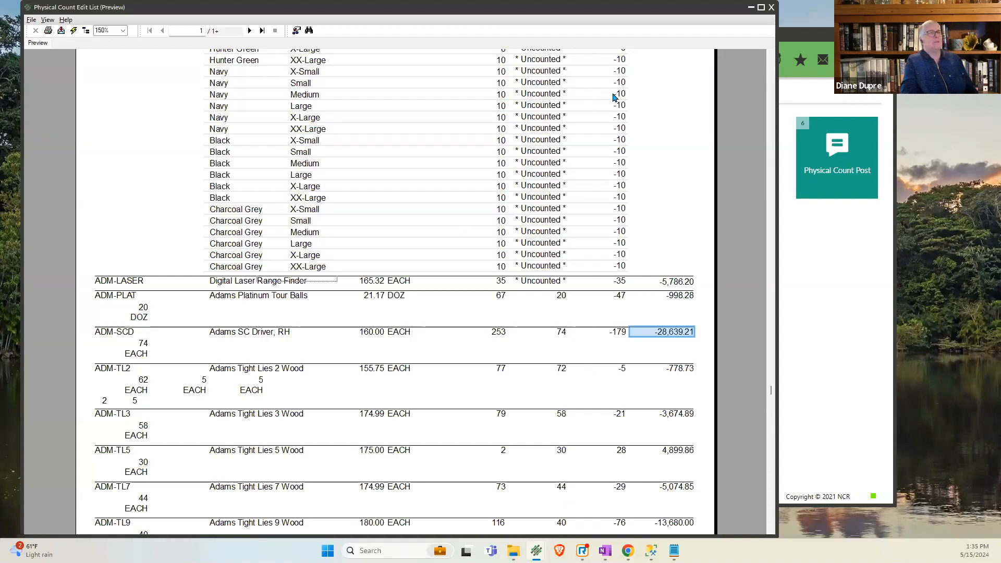
left_click(262, 32)
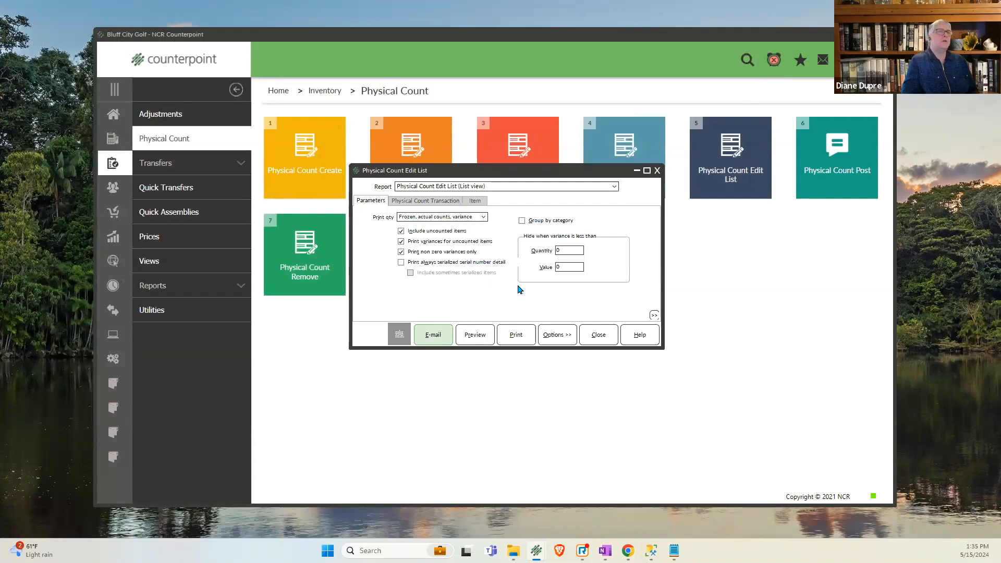
- Hide variances below a value of 1000 and a quantity of 130, and preview the edit list with these limits
left_click(562, 267)
type("1000")
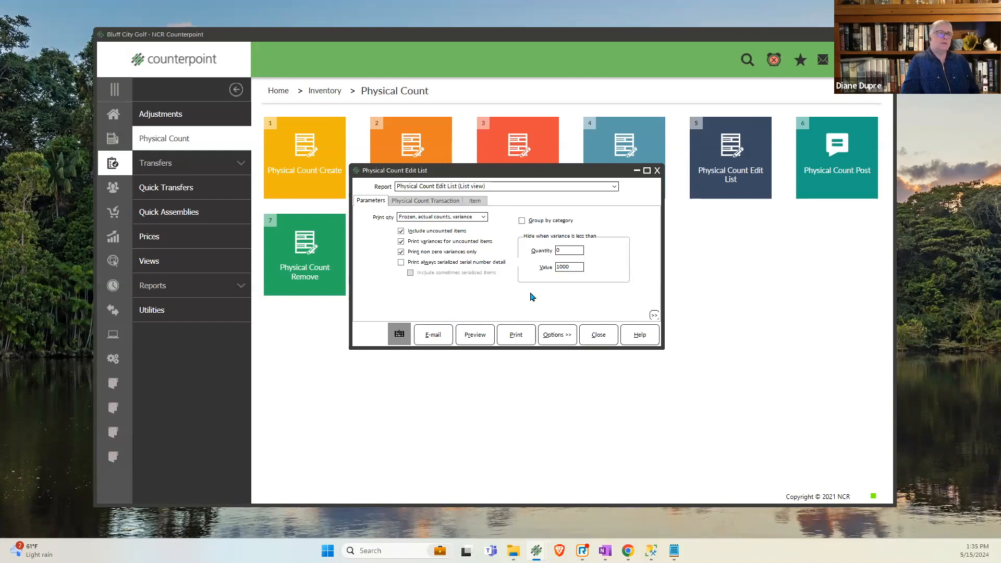
left_click(558, 250)
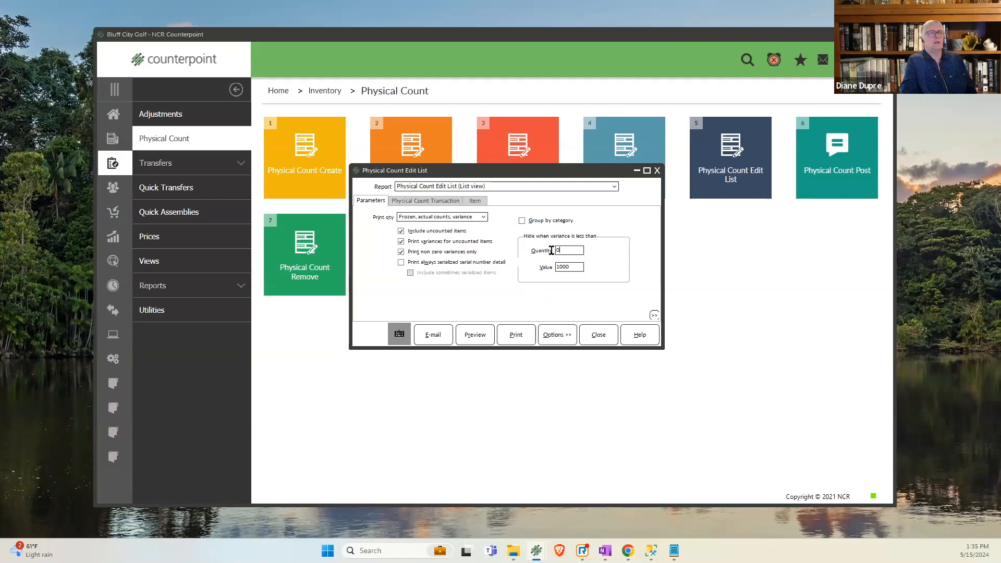
type("2")
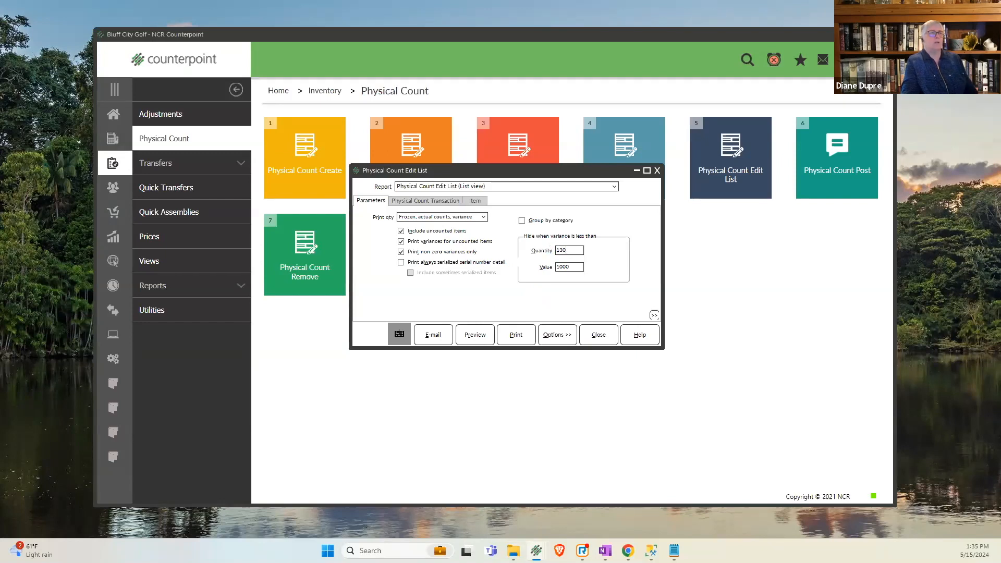
key("Tab")
left_click(479, 335)
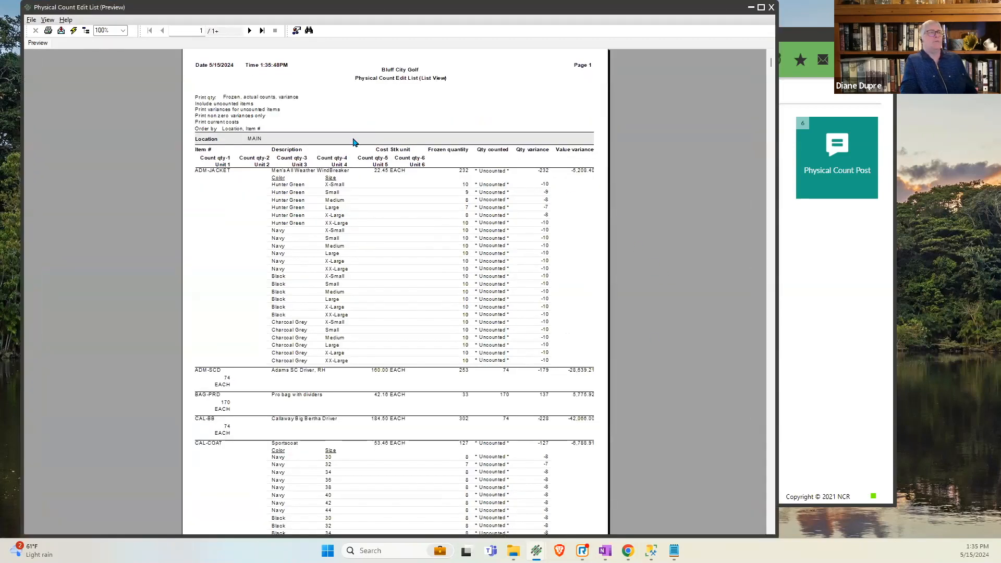
- Enlarge the filtered report to 150% and examine the quantity and value variances of ADM-JACKET
left_click(123, 30)
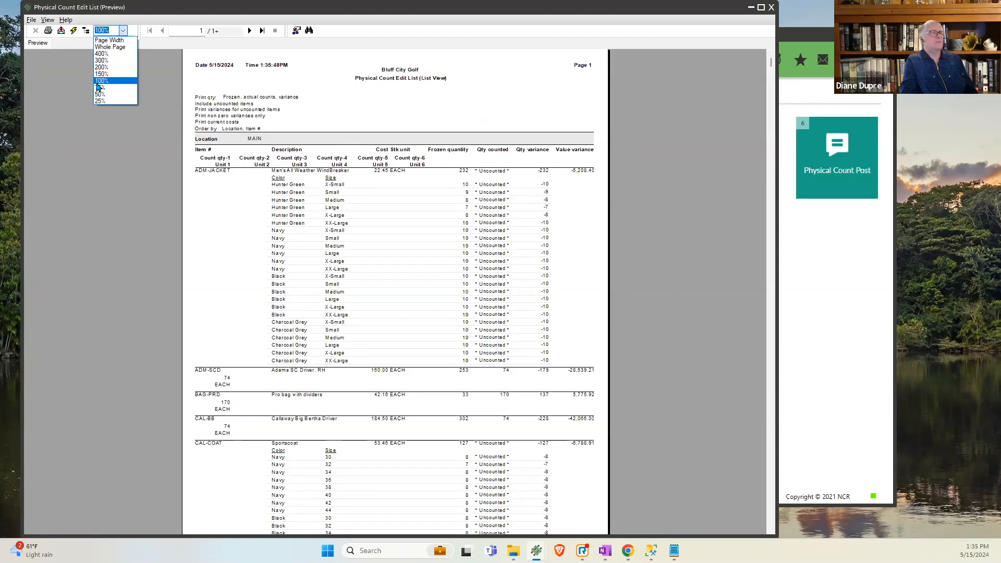
left_click(102, 74)
left_click(672, 231)
left_click(608, 233)
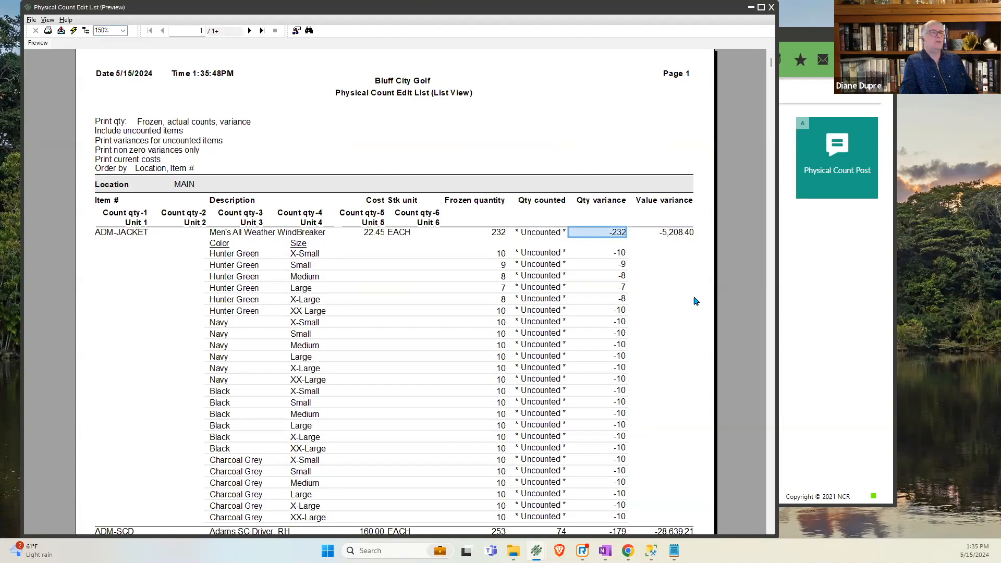
left_click(677, 232)
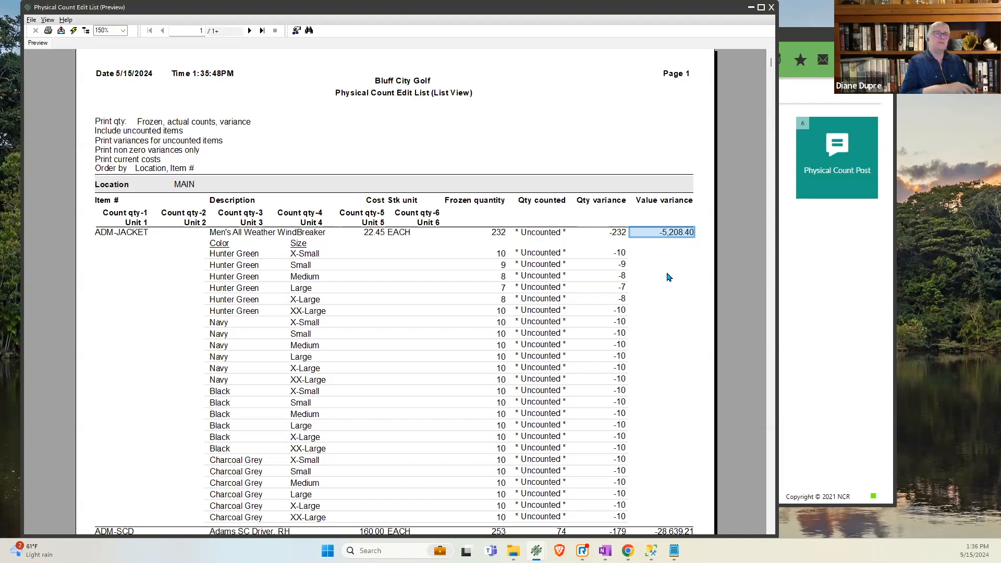
left_click(614, 232)
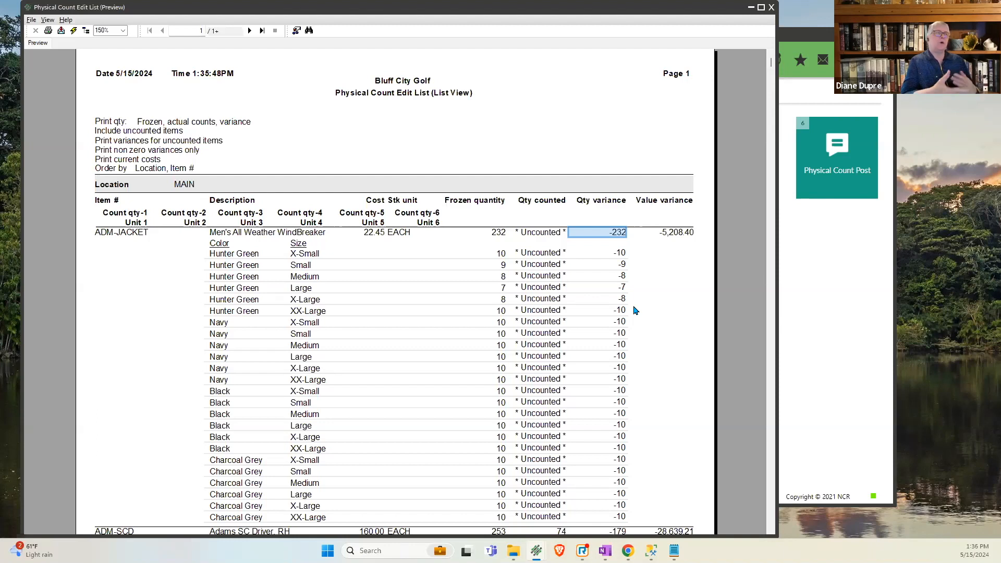
- Examine TAY-FSW's quantity and value variances on the report's last page, and close the preview and the edit list form
left_click(262, 31)
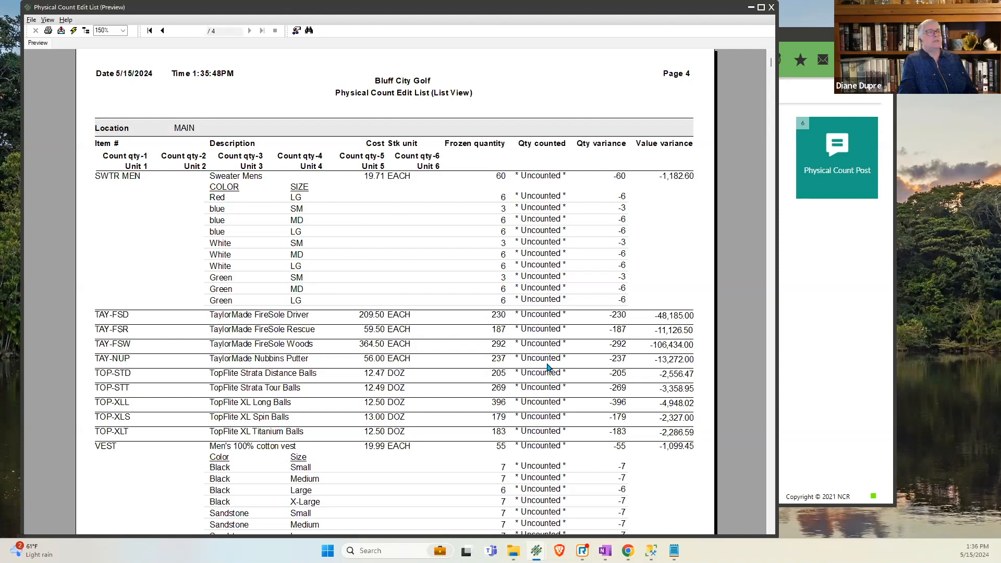
left_click(624, 348)
left_click(658, 345)
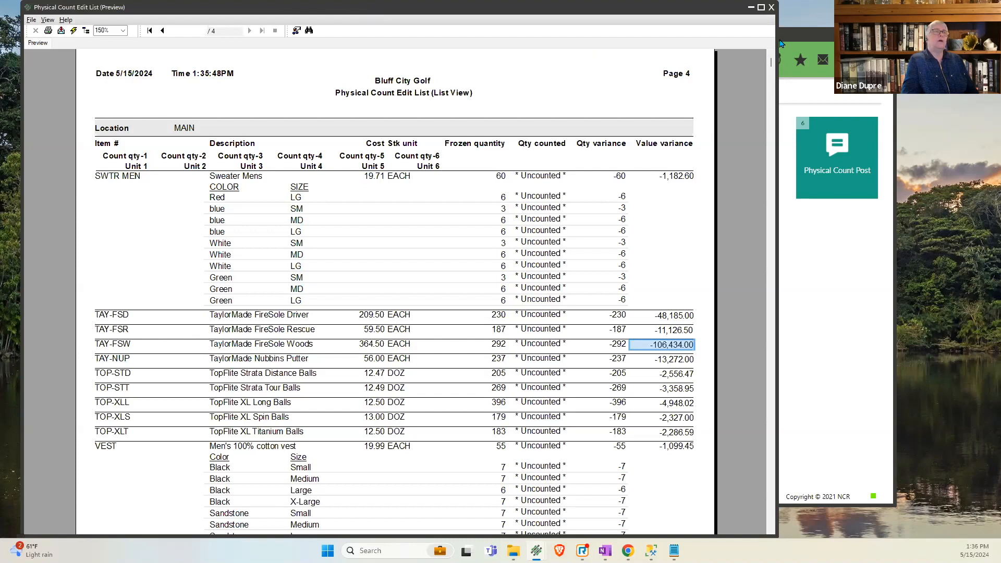
left_click_drag(772, 13, 788, 24)
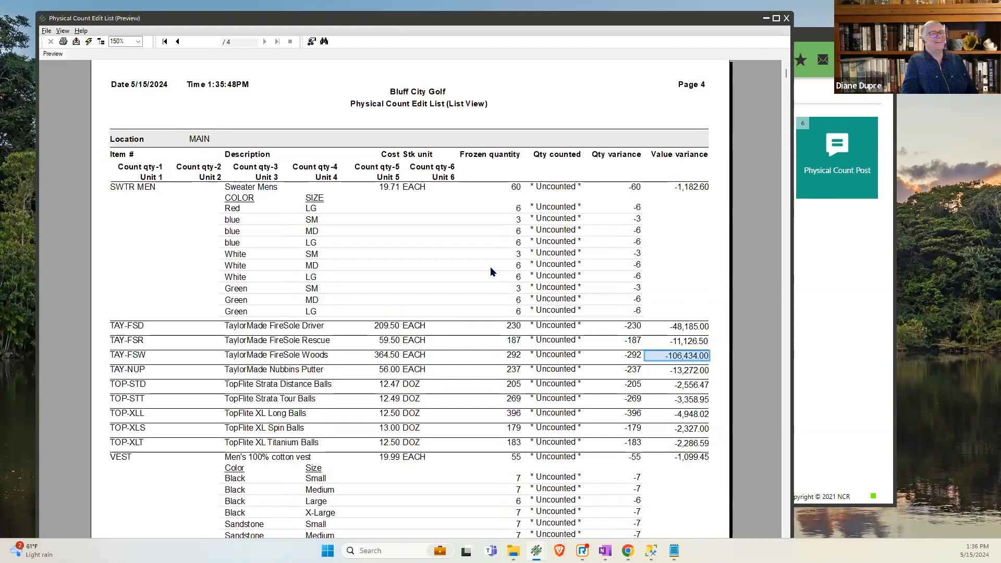
left_click(787, 21)
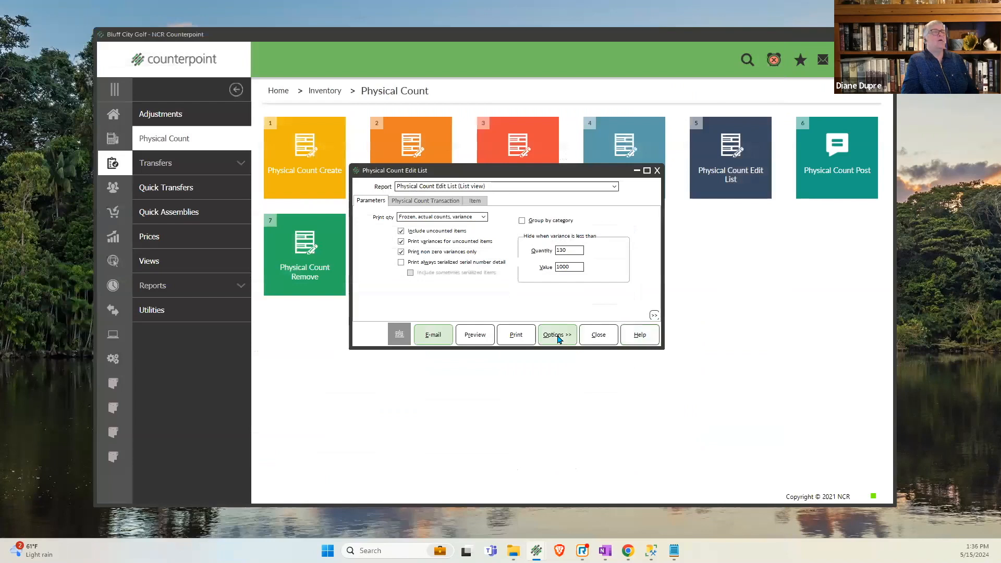
left_click(599, 335)
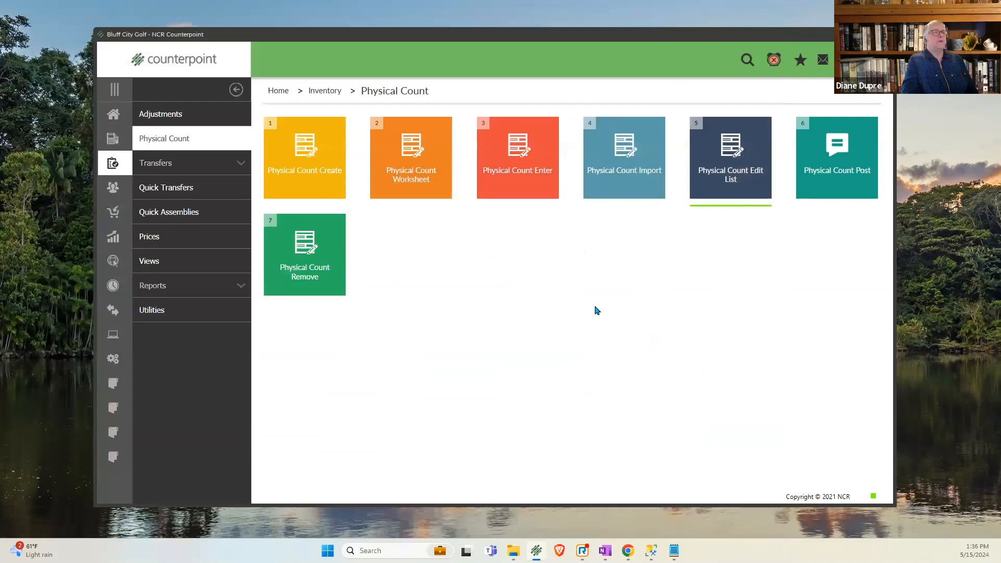
- Enter 5 as the fourth count quantity of ADM-TL2 at location MAIN, save the count record, and clear the entry form
left_click(503, 180)
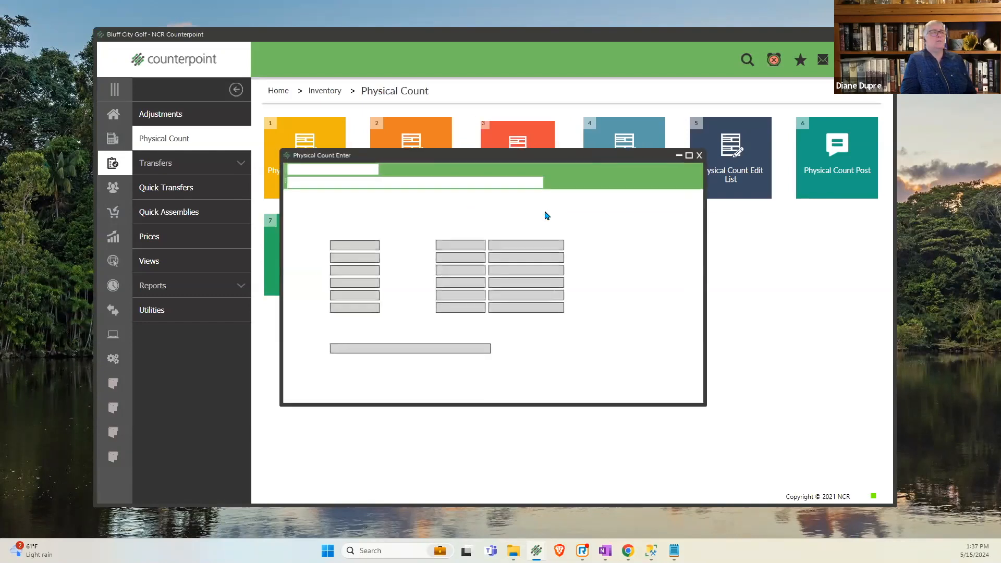
type("ADM-TL2")
key("Tab")
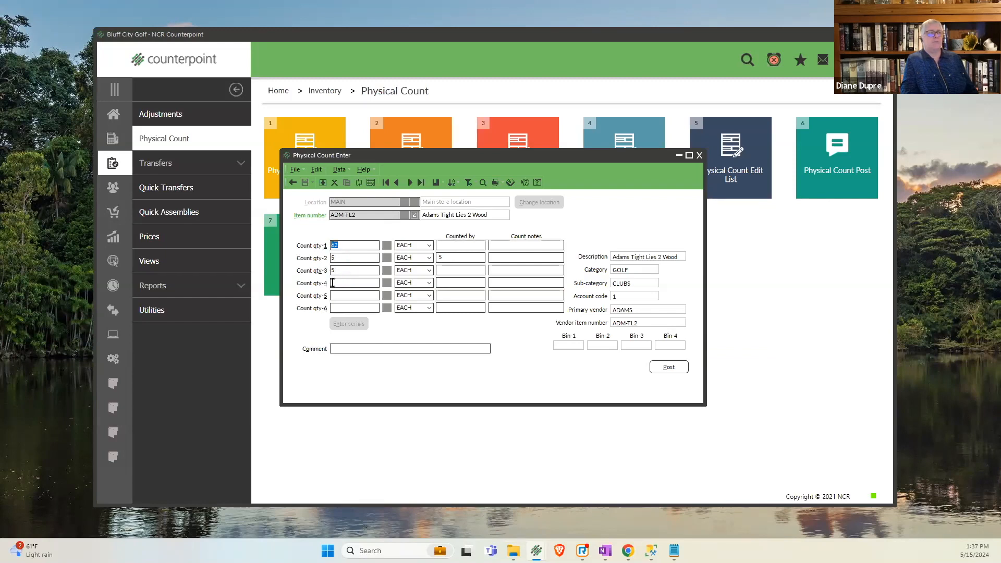
type("5")
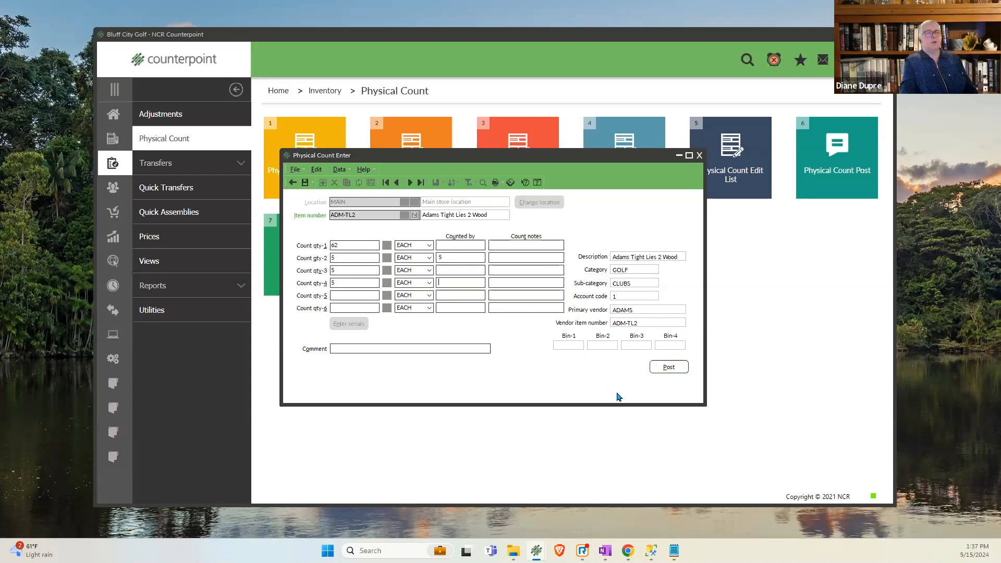
left_click(305, 183)
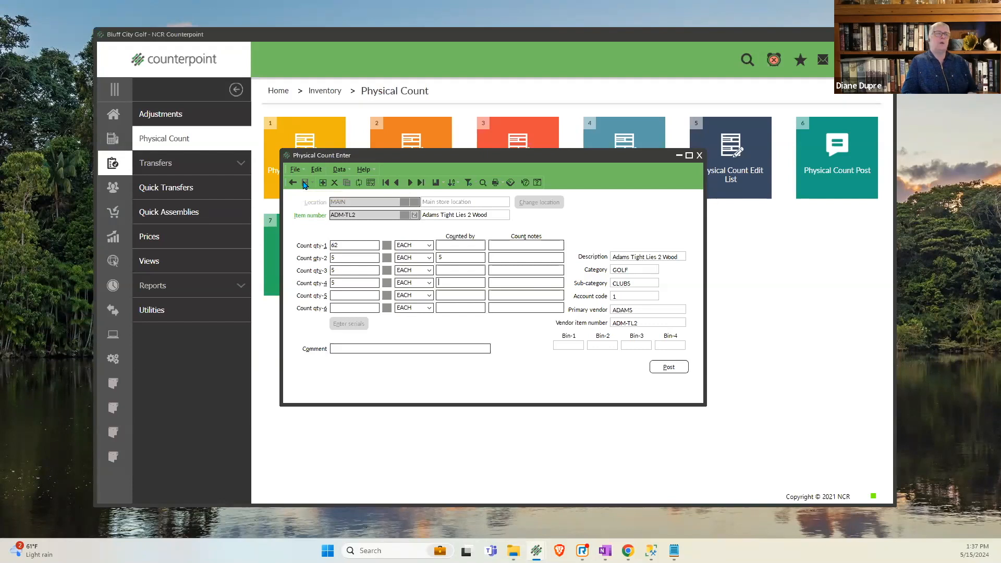
left_click(292, 183)
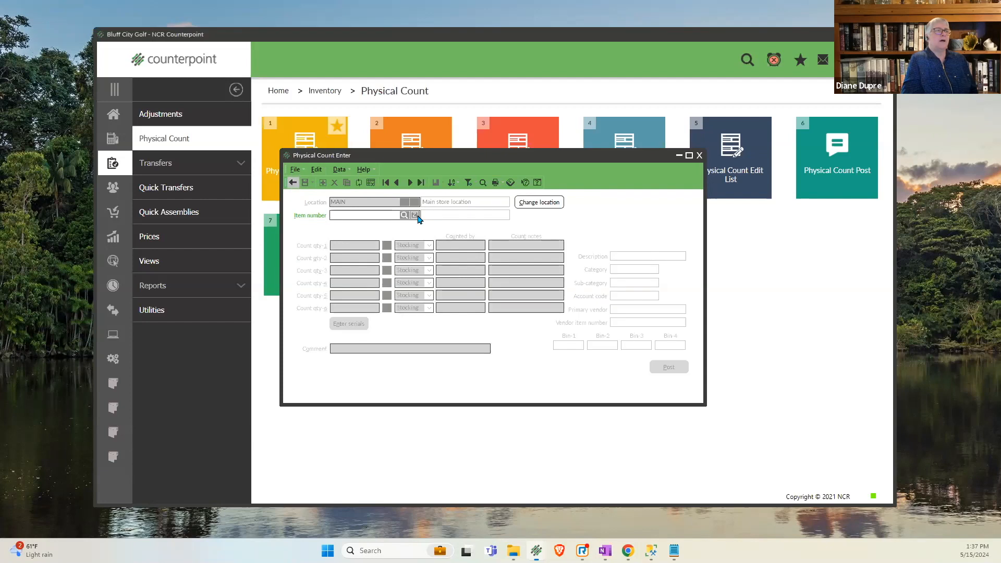
- Preview the edit list with frozen, actual counts and variance, including uncounted items and their variances, non-zero variances only, without always-serialized serial number detail
left_click(725, 151)
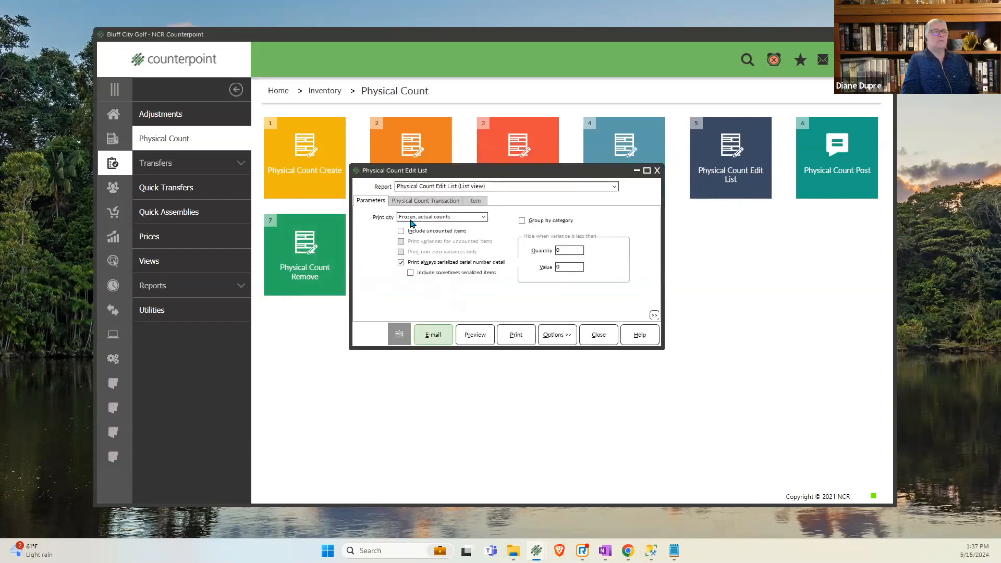
left_click(412, 223)
left_click(415, 267)
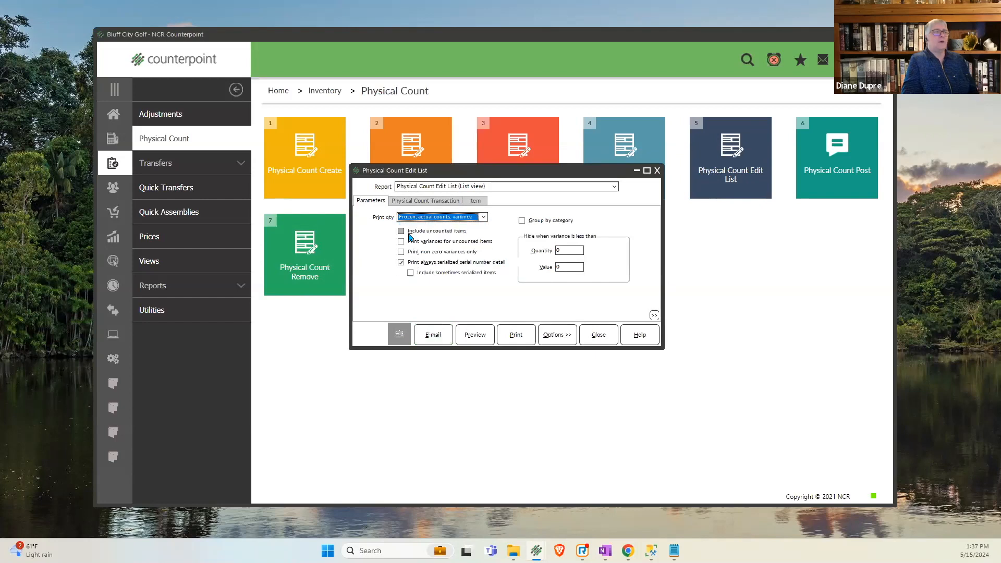
left_click(409, 234)
left_click(410, 242)
left_click(410, 252)
left_click(410, 262)
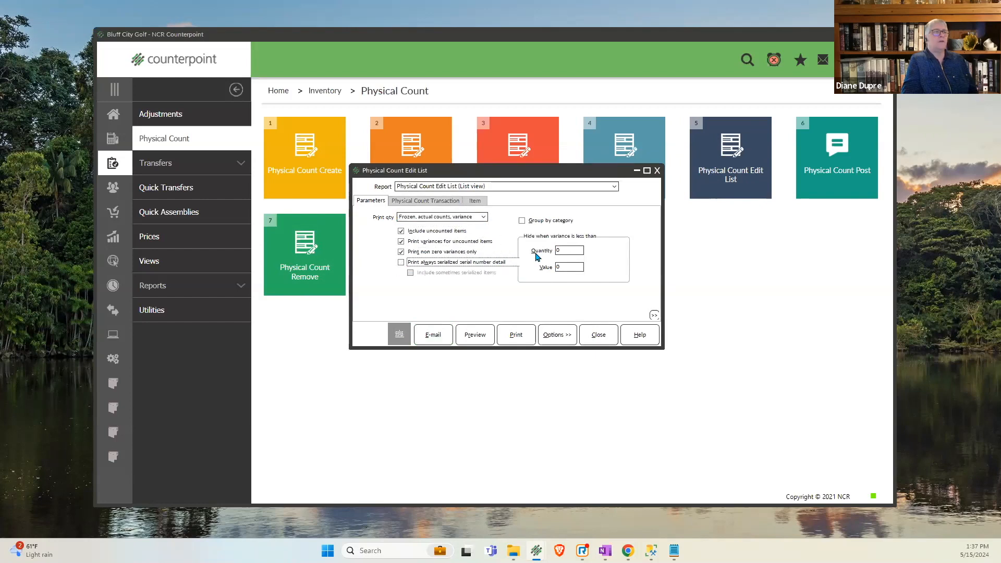
left_click(474, 336)
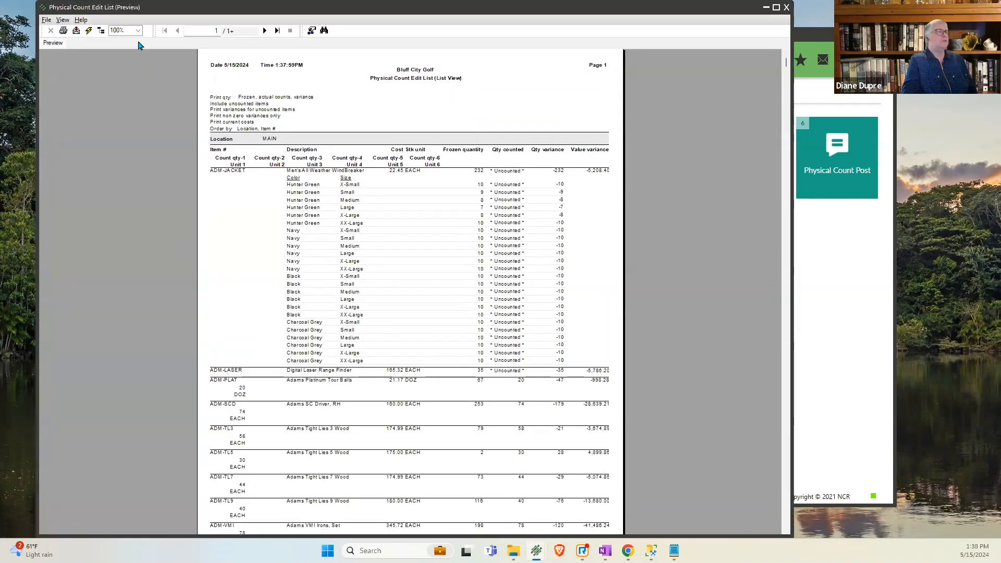
- Enlarge the report to 150%, examine the item lines from ADM-SCD through ADM-TL5 for ADM-TL2, and close the preview
left_click(138, 30)
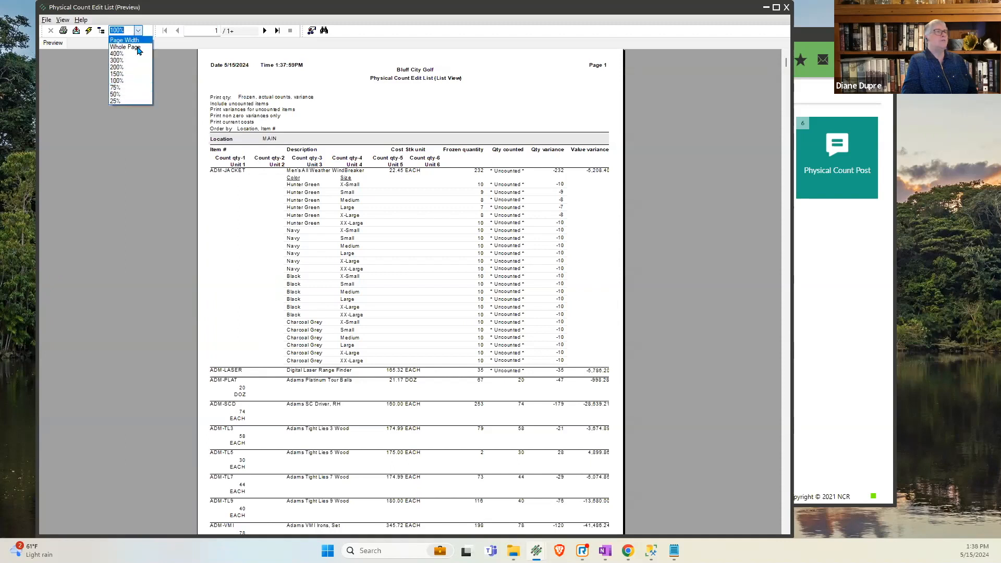
left_click(131, 74)
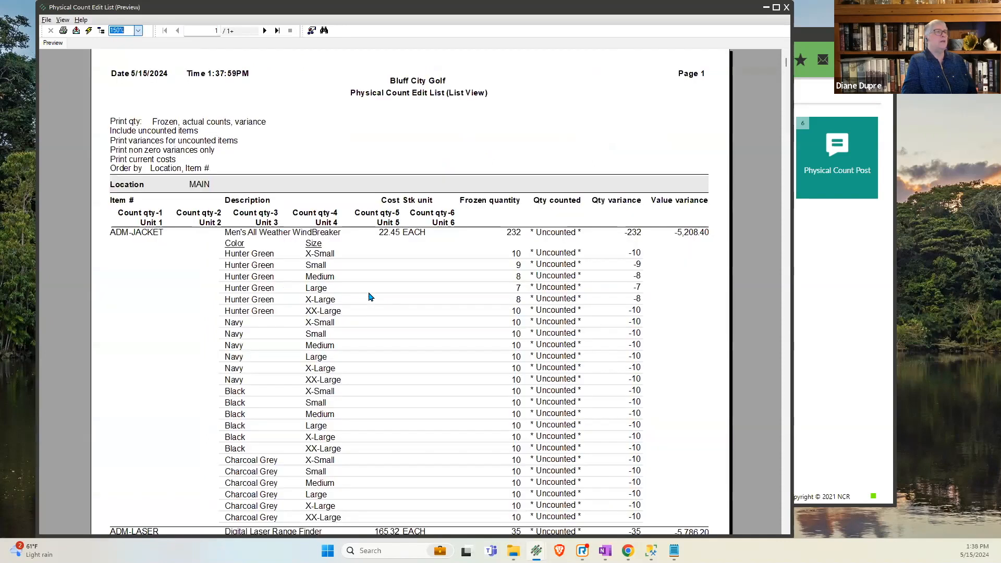
scroll(788, 417, "down", 5)
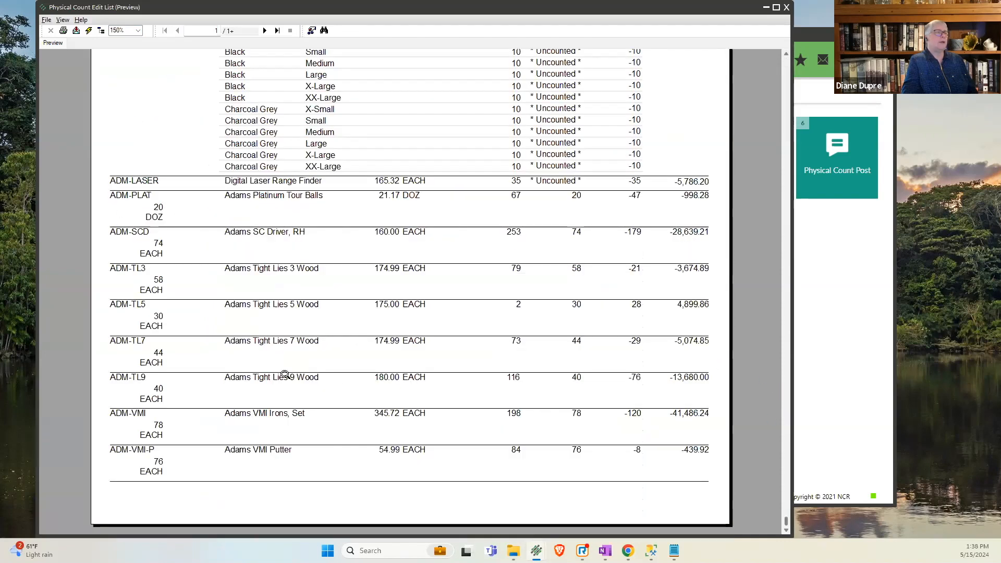
left_click(134, 231)
left_click(135, 267)
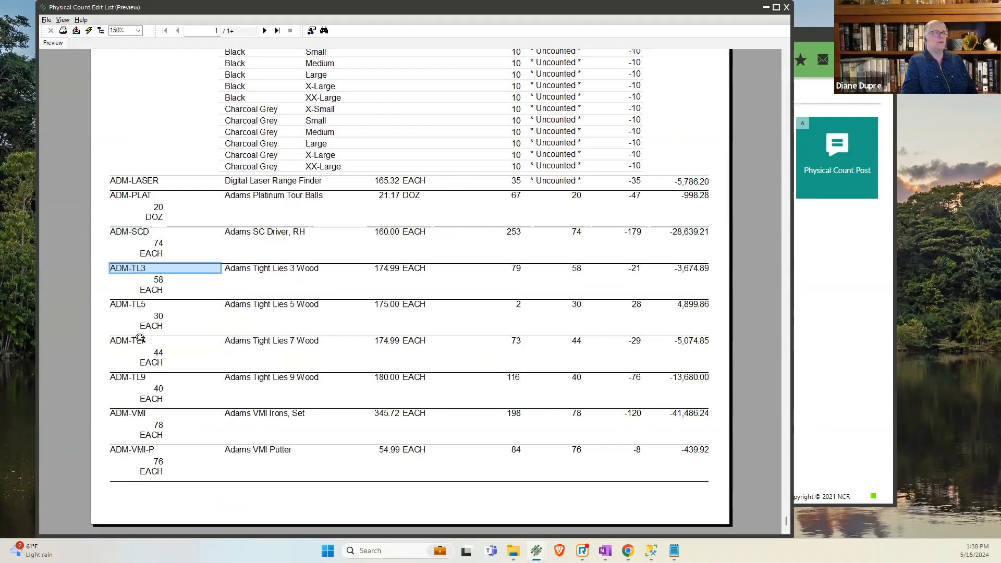
left_click(131, 303)
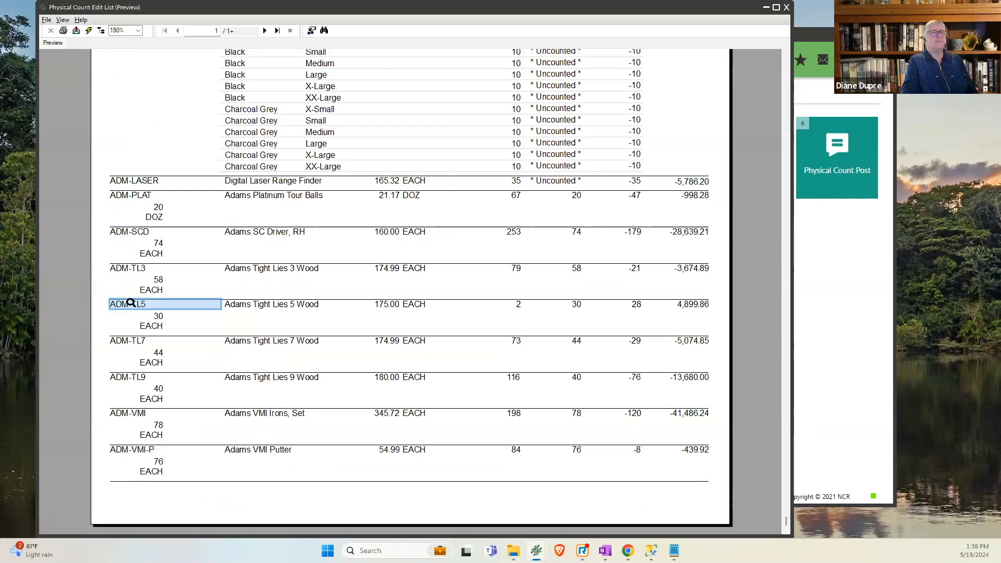
left_click(45, 21)
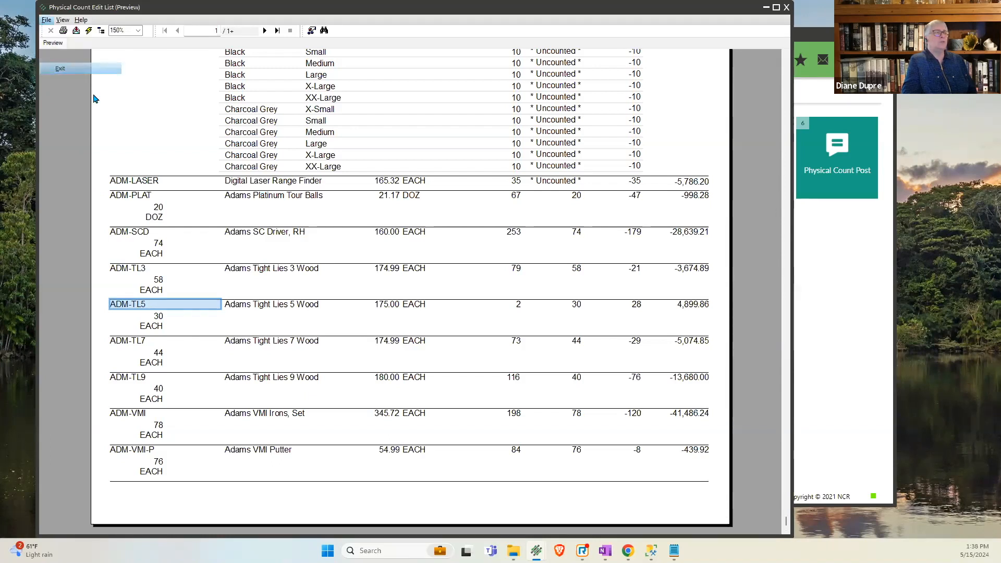
key("Return")
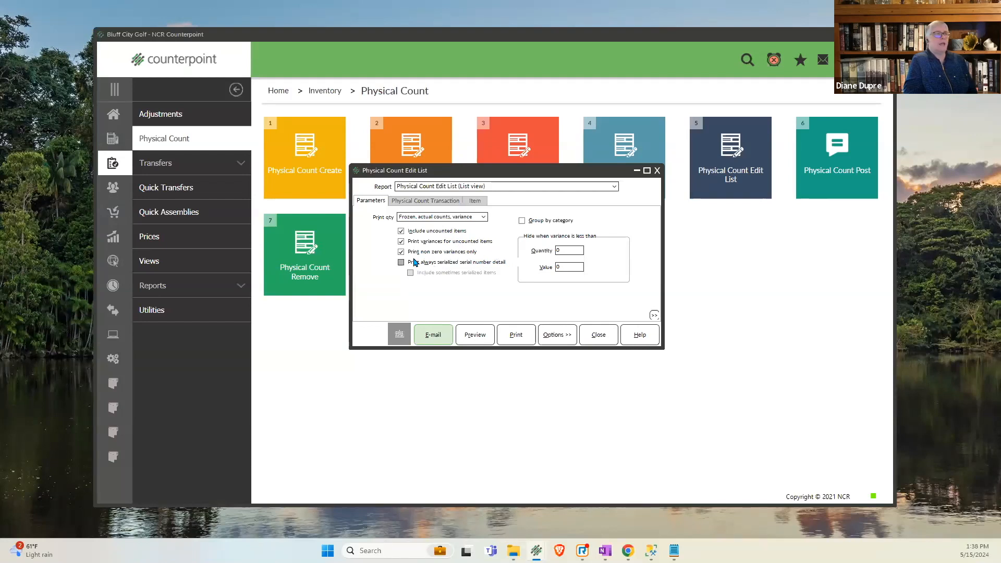
- Preview the edit list again and begin exporting it to a disk file in Acrobat Format (PDF)
left_click(566, 250)
key("Tab")
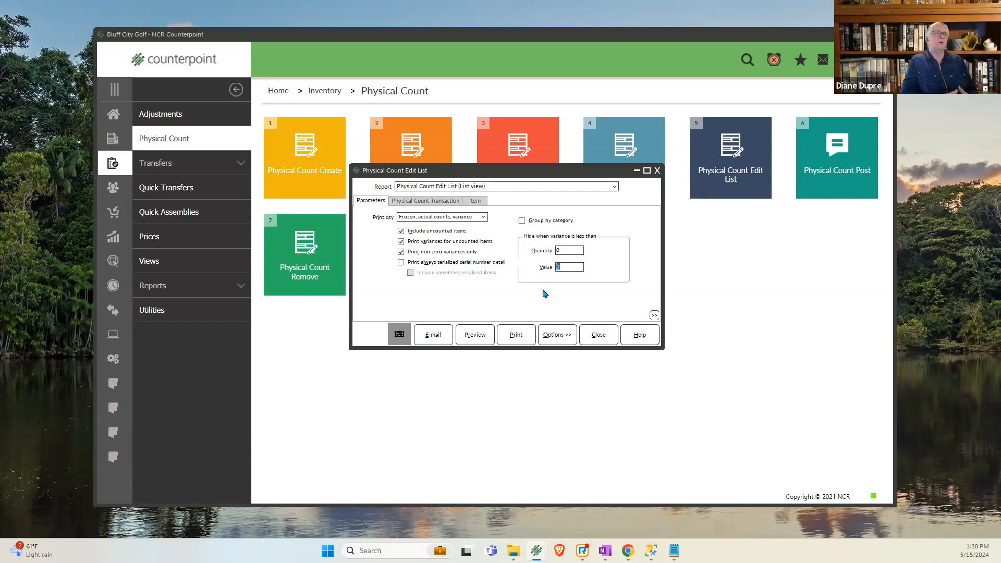
left_click(475, 330)
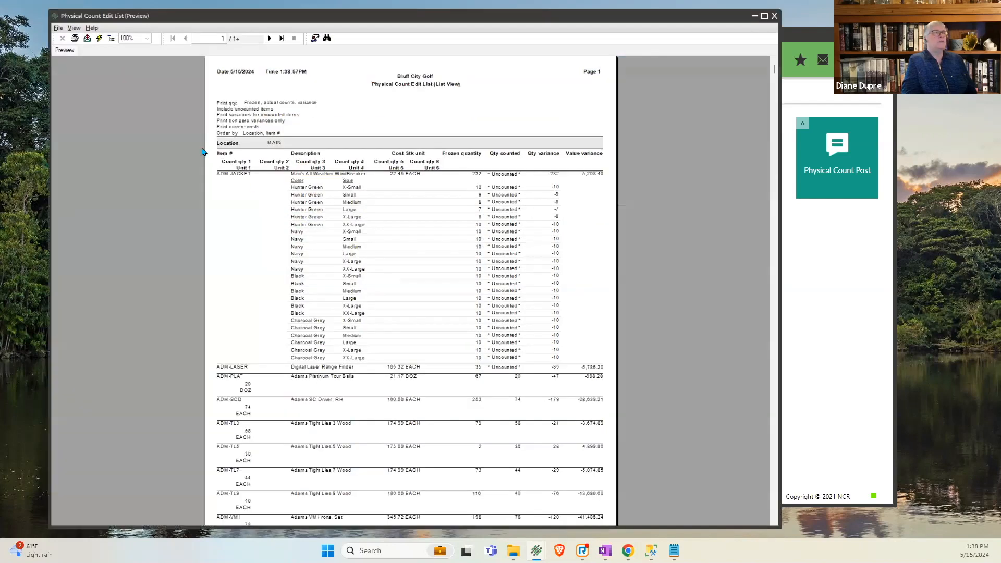
left_click(63, 30)
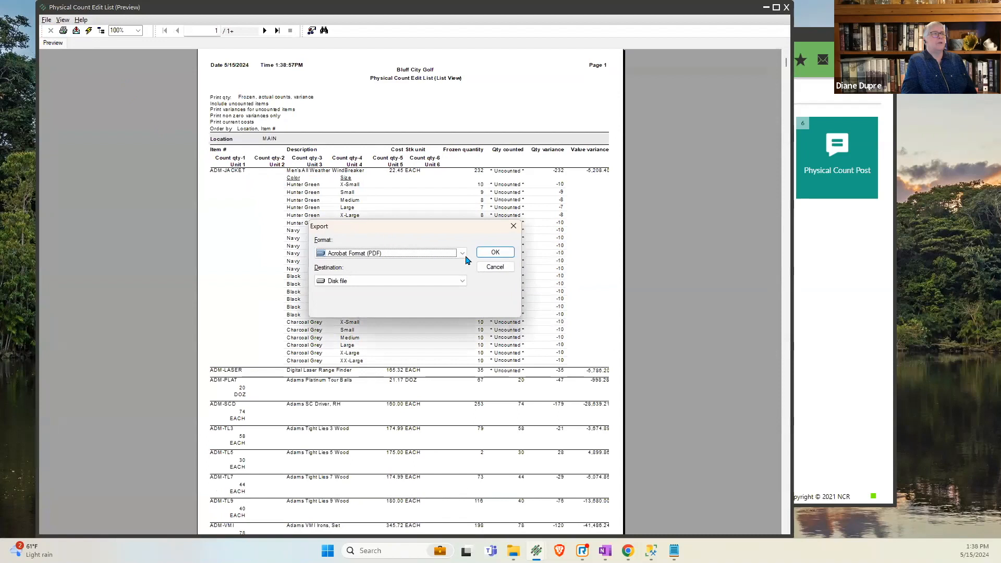
left_click(495, 254)
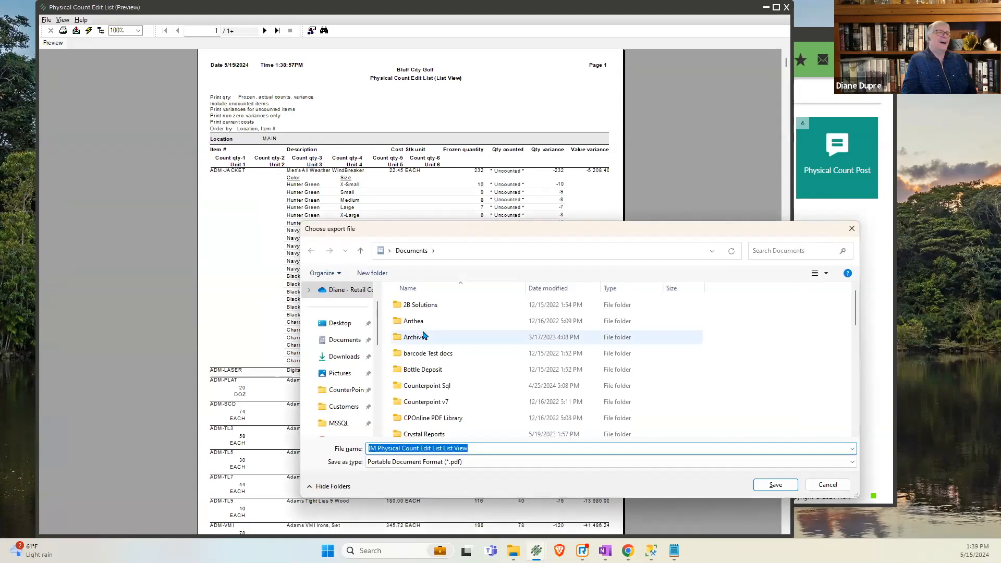
- Choose the count 2023 folder on the Windows (C:) drive as the export location
left_click(426, 386)
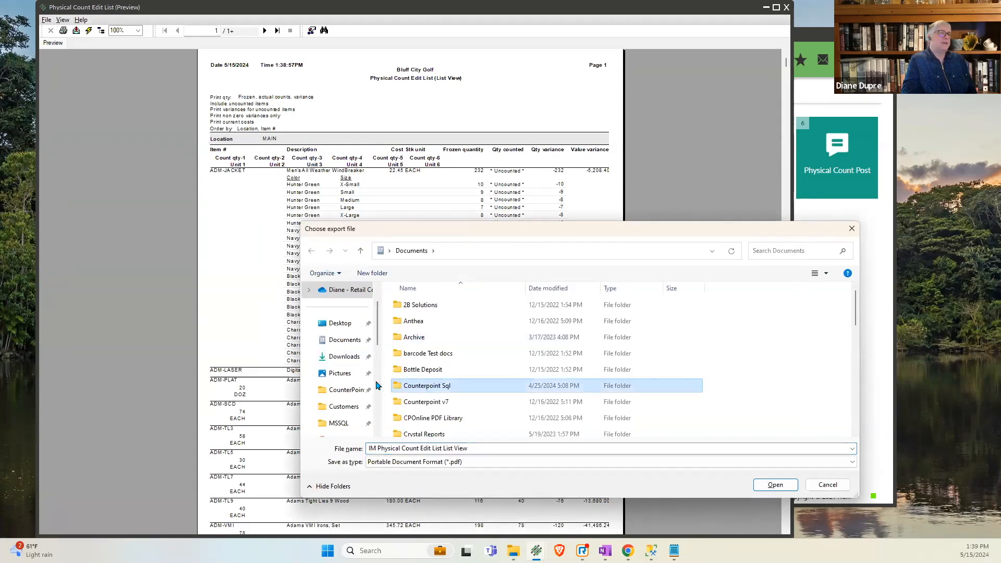
left_click(340, 374)
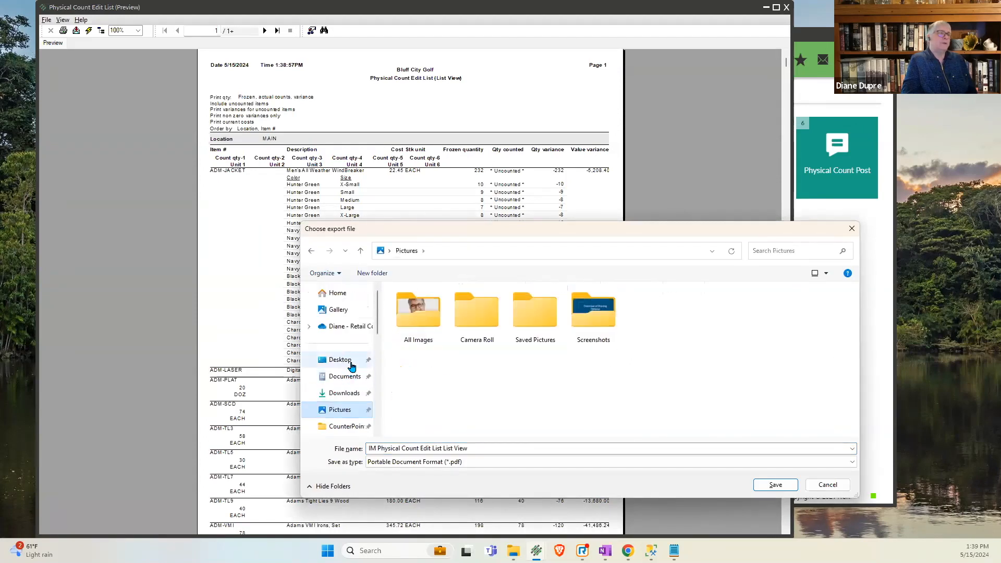
scroll(352, 406, "down", 5)
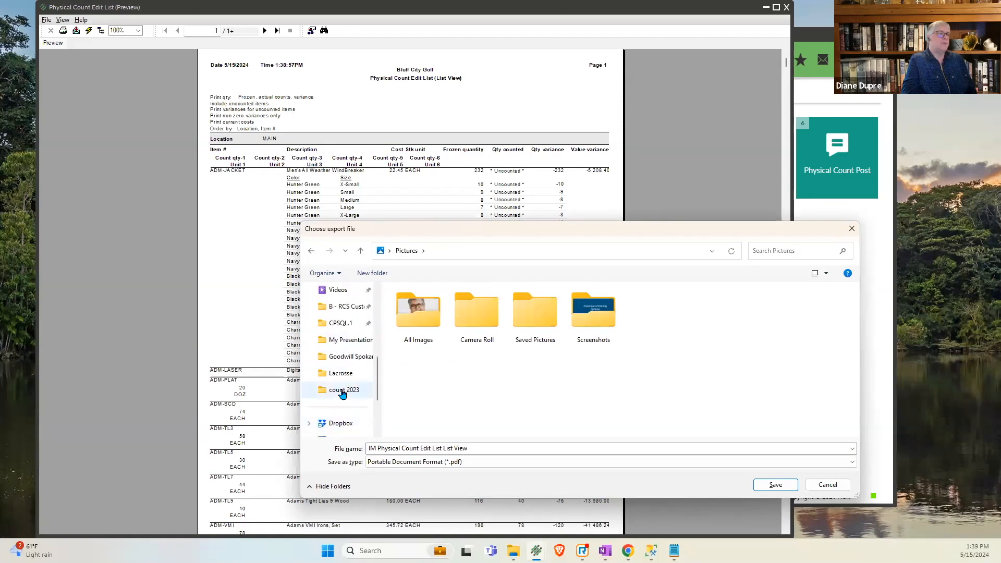
scroll(345, 391, "down", 3)
left_click(345, 373)
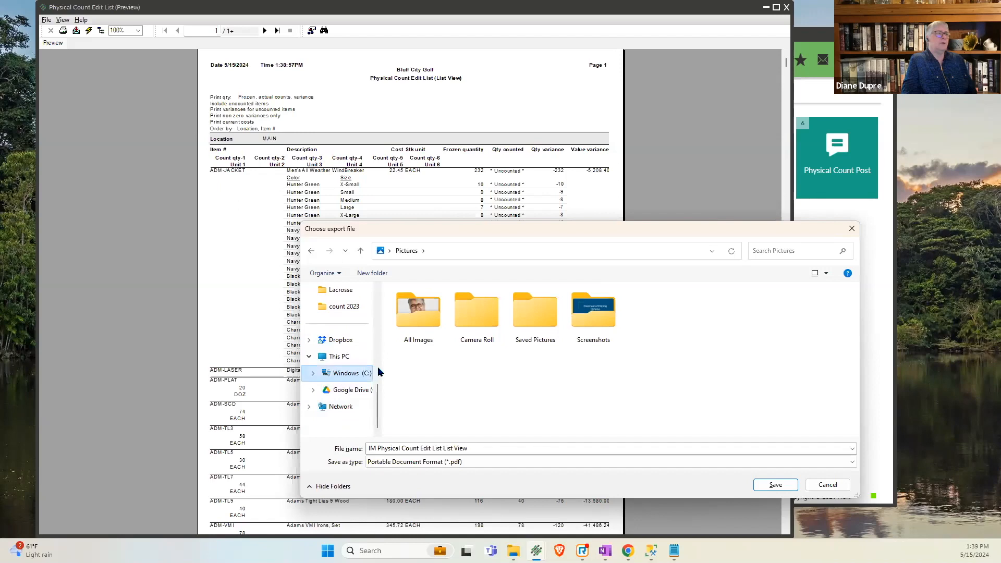
double_click(403, 321)
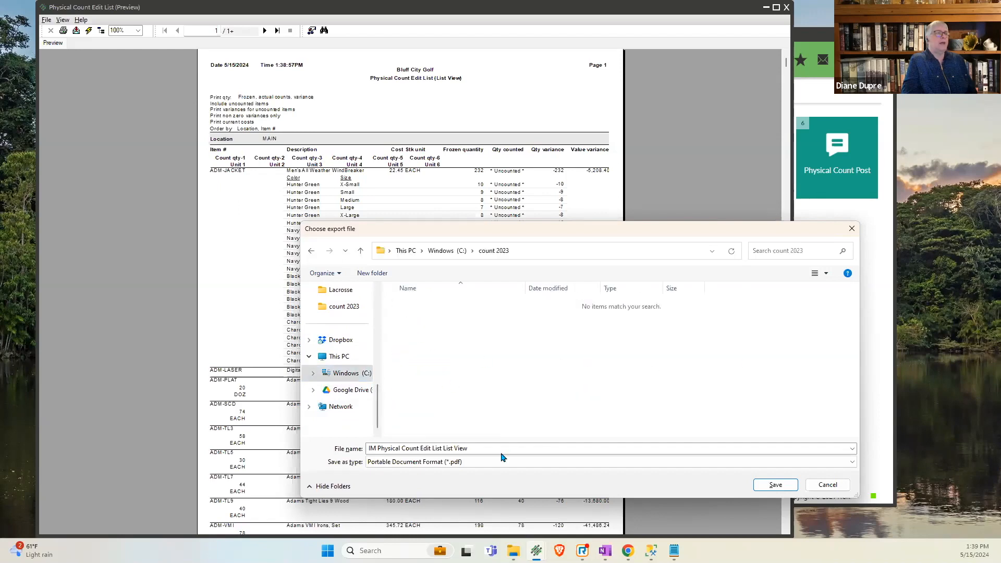
- Save the PDF as "IM Physical Count Edit List List View Final Variance" and close the report preview
left_click(485, 448)
left_click(485, 448)
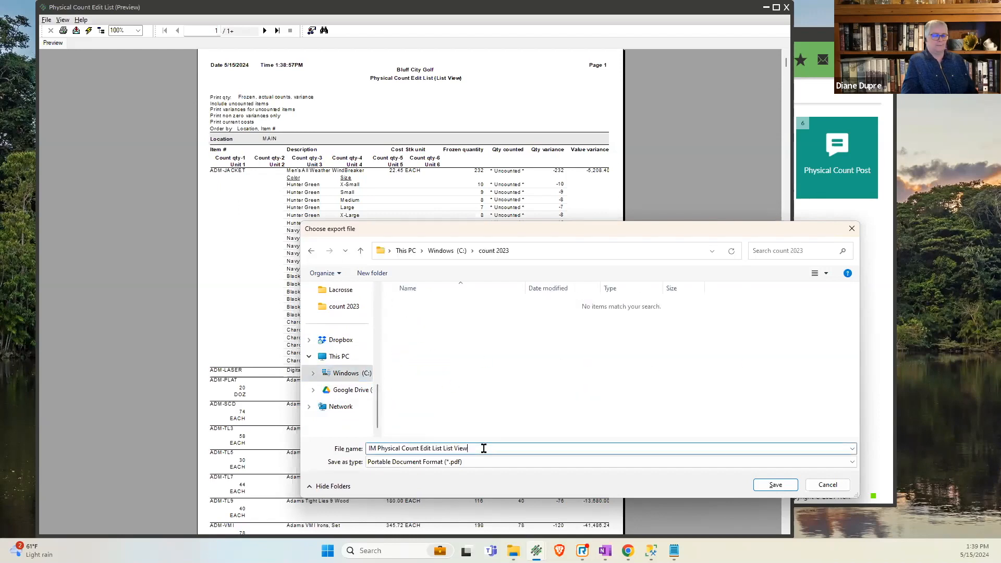
type("Fianl Var")
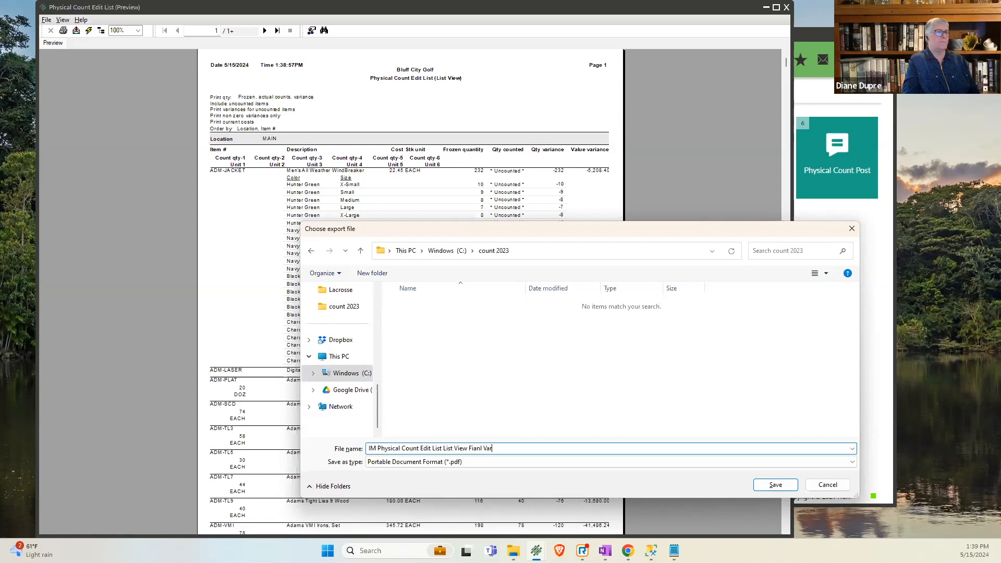
key("BackSpace")
key("BackSpace")
key("BackSpace")
key("BackSpace")
key("BackSpace")
key("BackSpace")
type("nal Varianc")
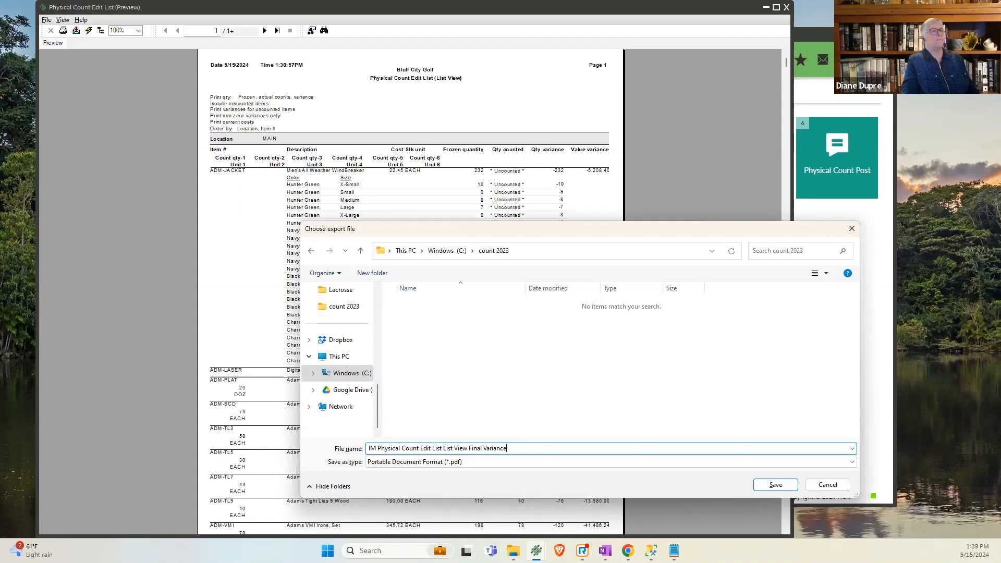
type("e")
left_click(762, 485)
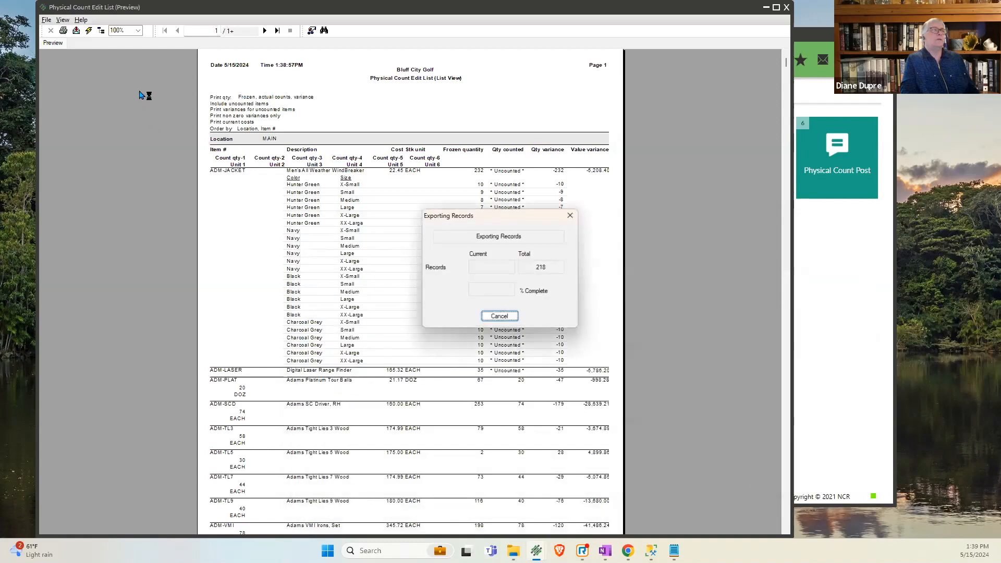
left_click(46, 20)
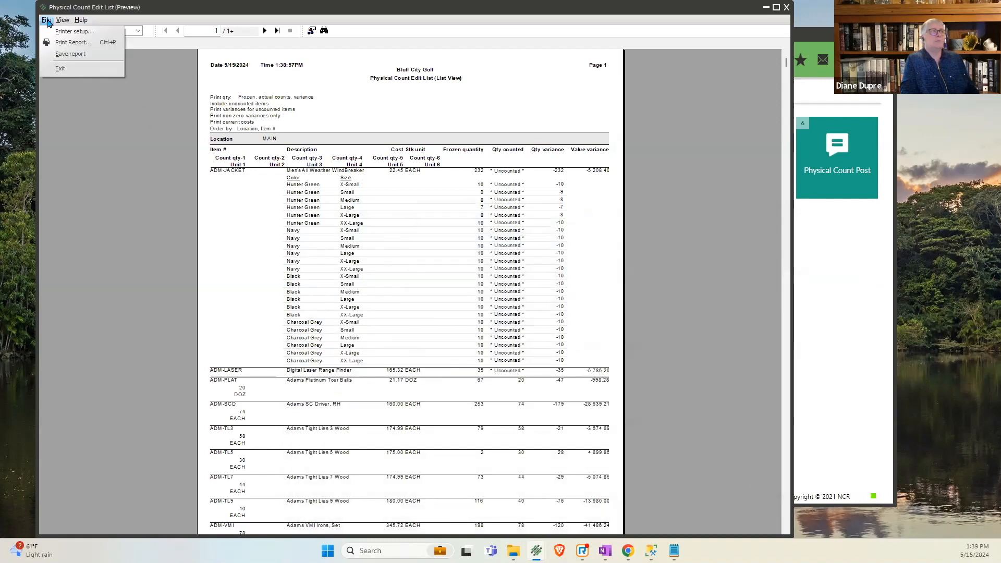
left_click(57, 70)
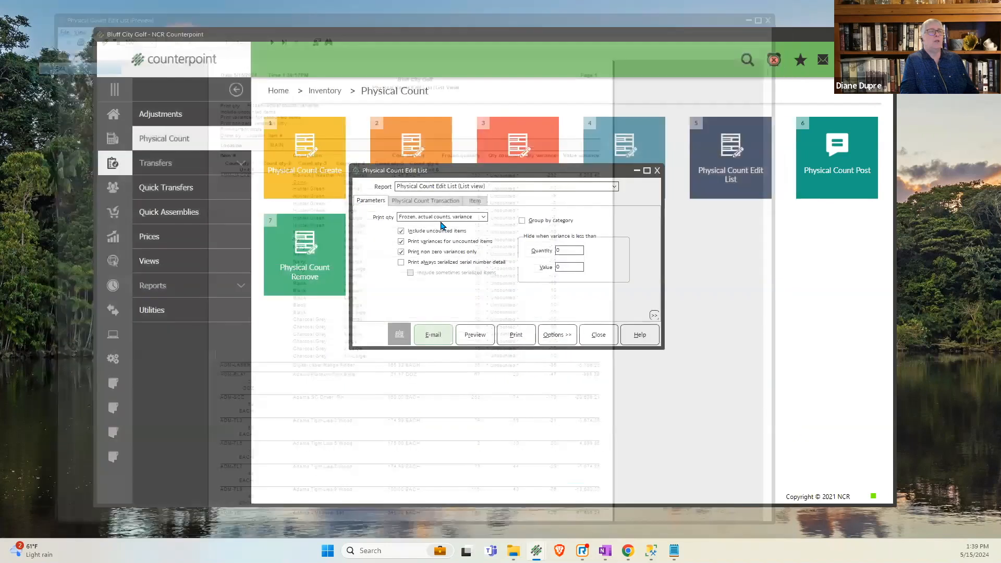
- Preview the edit list with actual counts only and go to the report totals on the last page
left_click(440, 218)
left_click(432, 227)
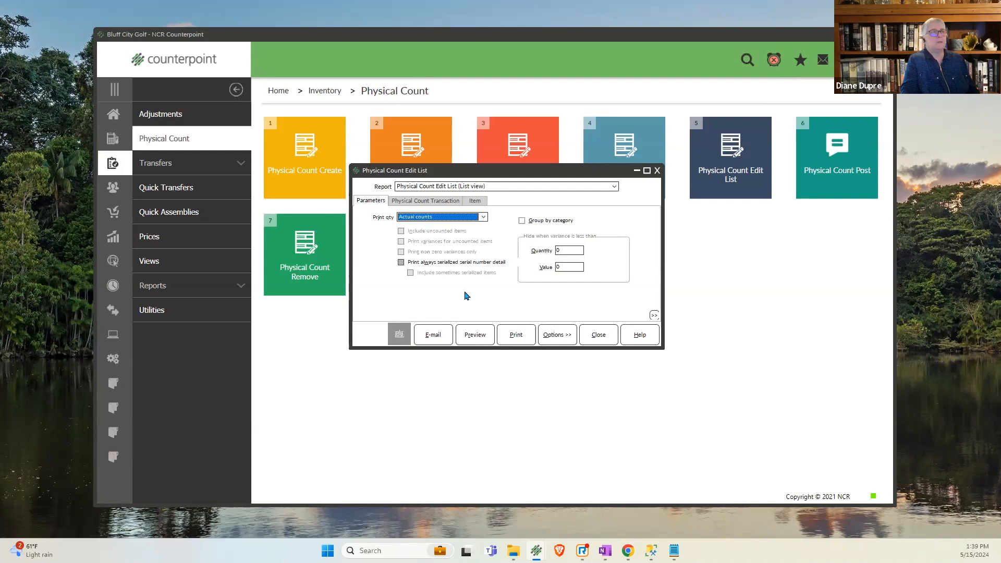
left_click(475, 336)
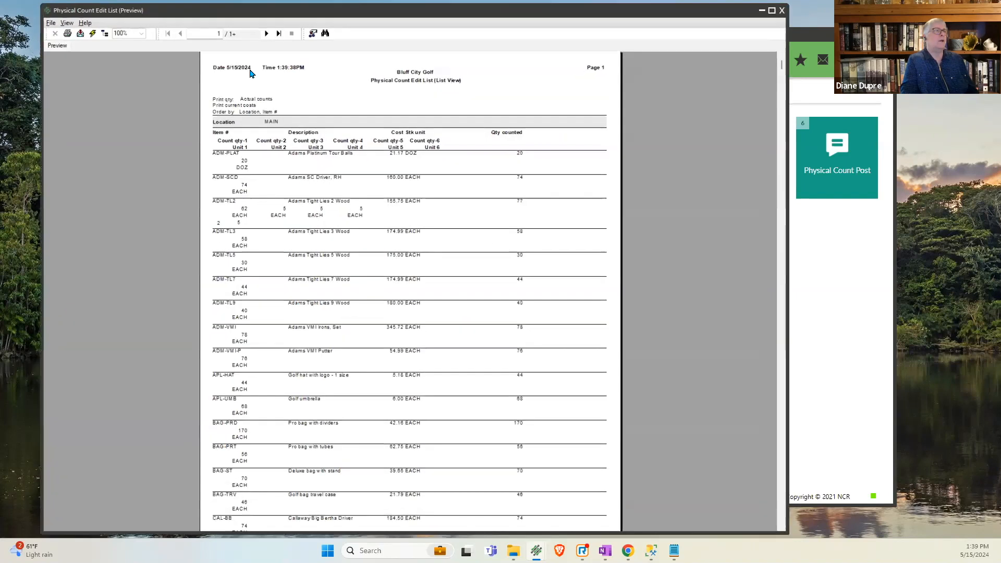
left_click(277, 30)
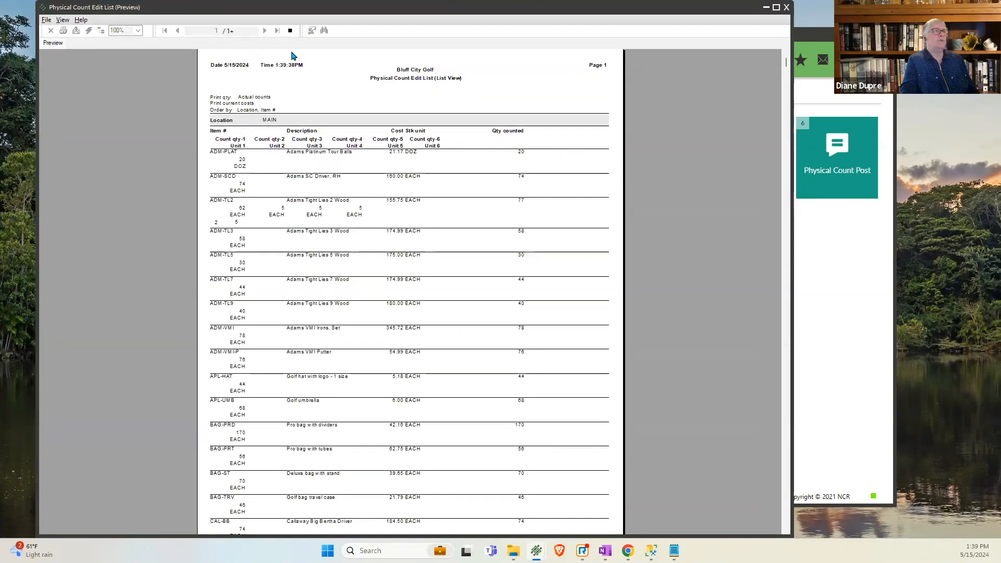
scroll(509, 421, "down", 3)
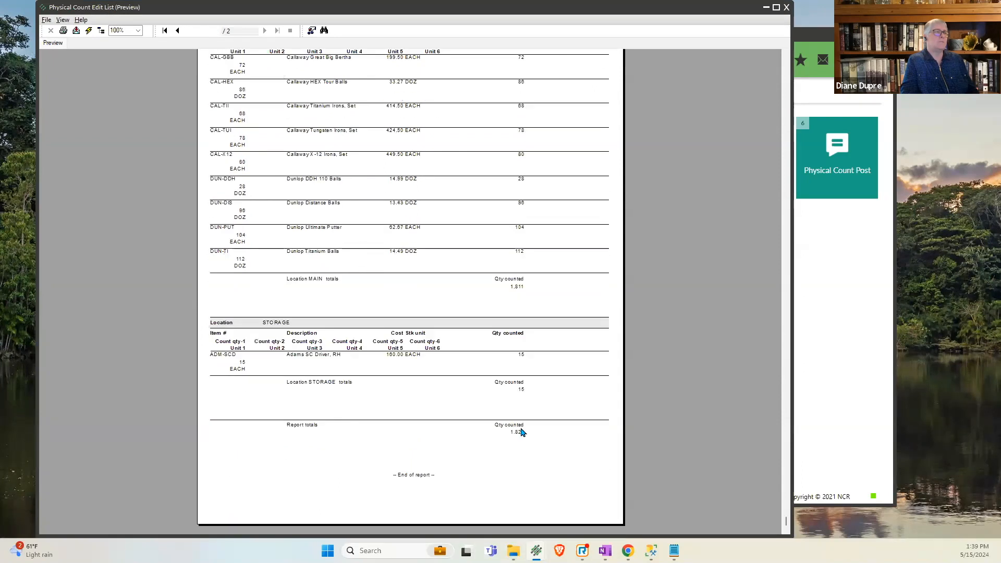
- Exit the edit list report preview and close the Physical Count Edit List window
left_click(46, 20)
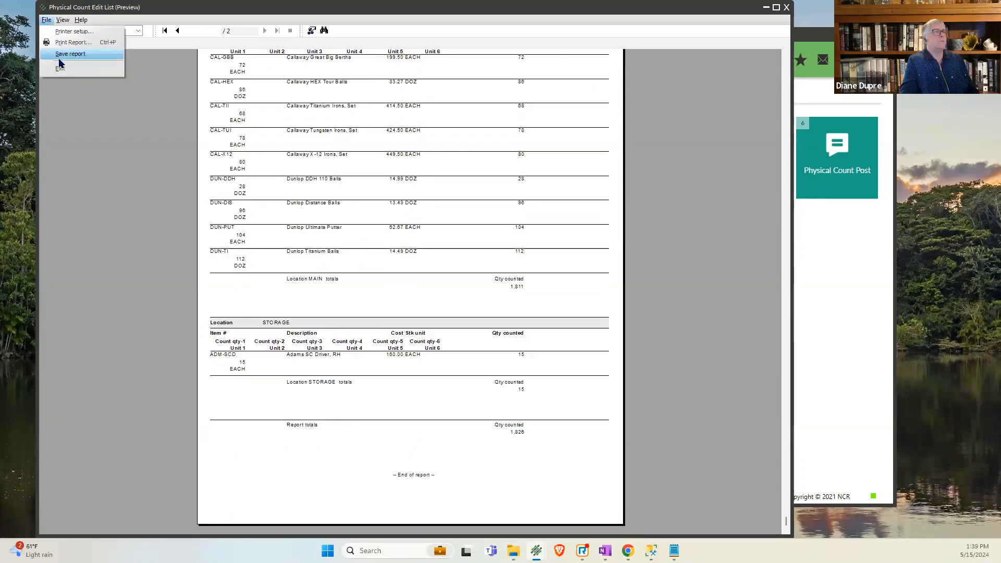
left_click(78, 70)
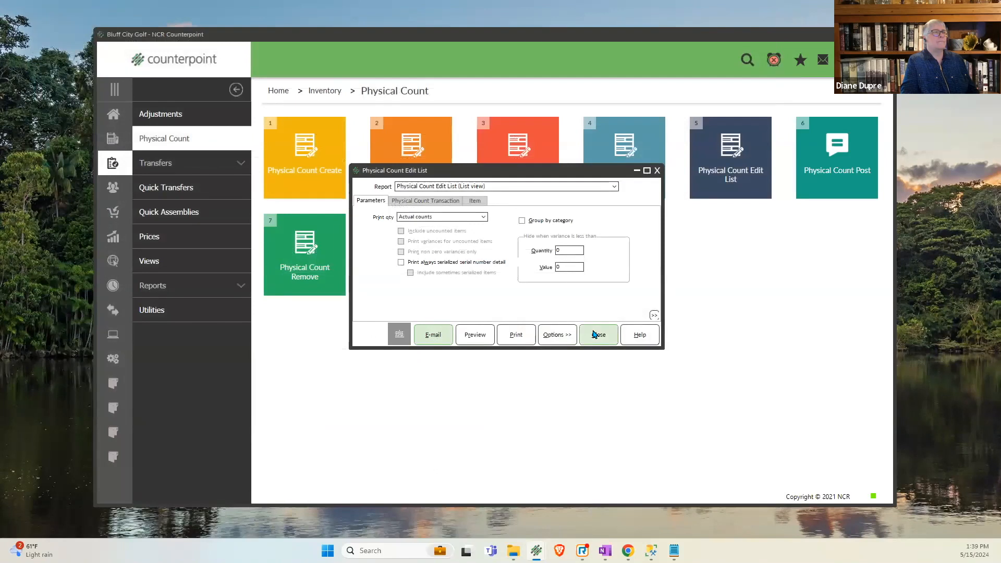
left_click(595, 335)
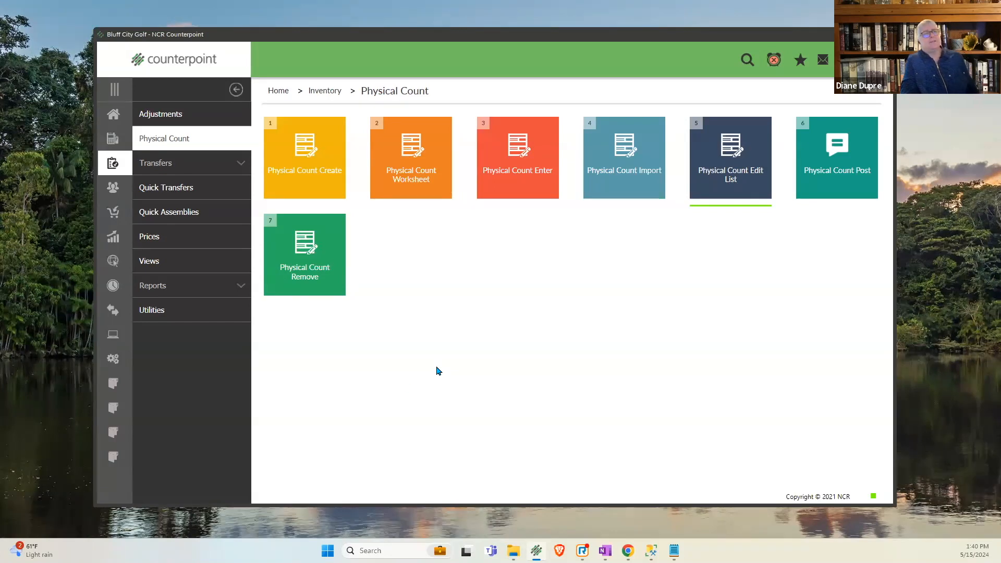
- Open Physical Count Post for location MAIN and set the posting date to 5/15/2024, leaving the freeze date unused
left_click(812, 192)
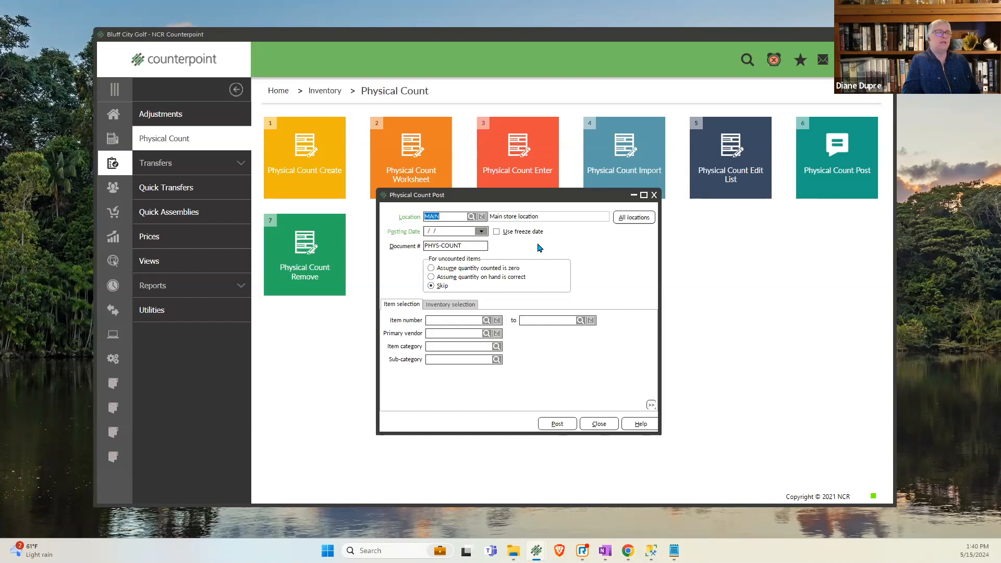
left_click(496, 235)
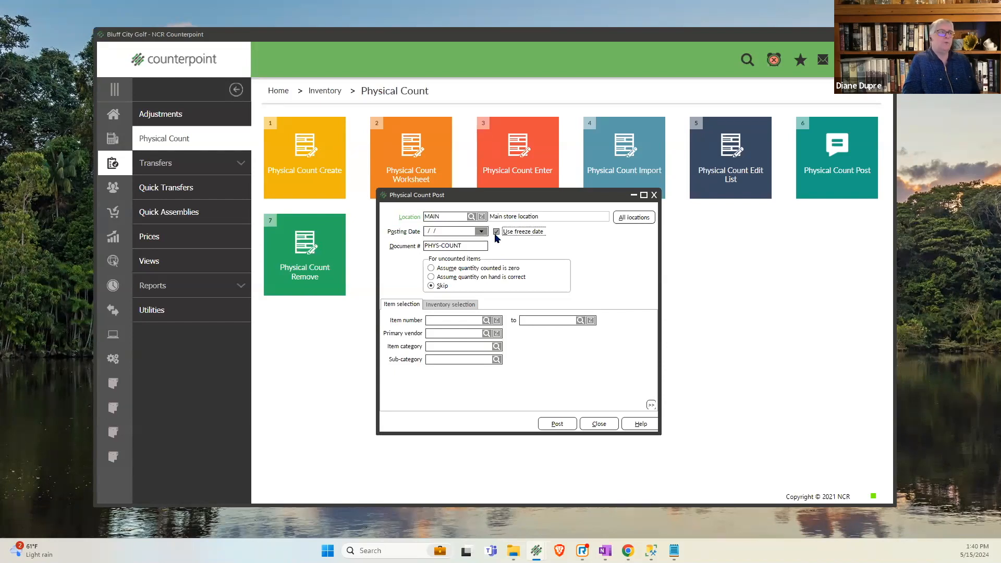
left_click(443, 230)
double_click(404, 235)
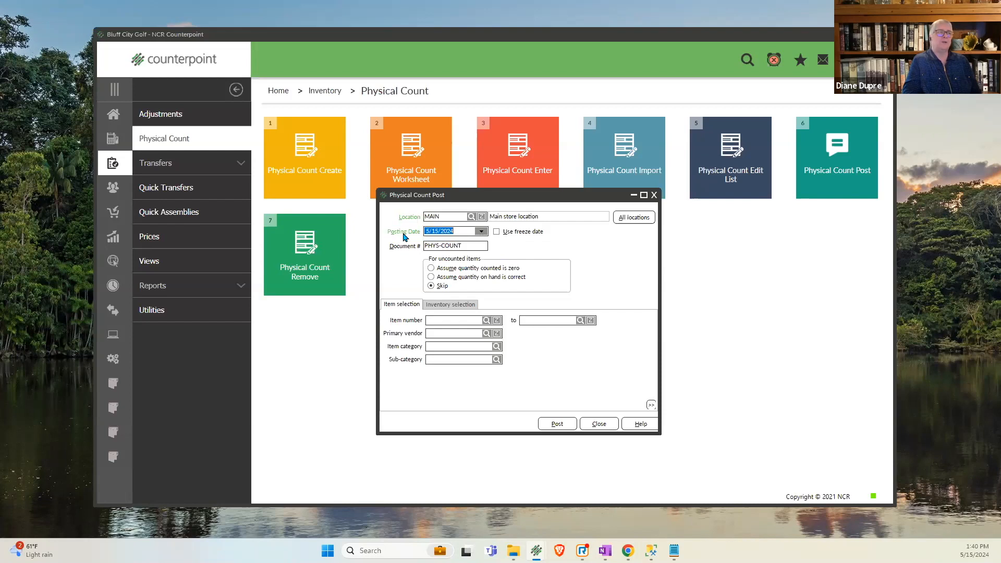
left_click(479, 248)
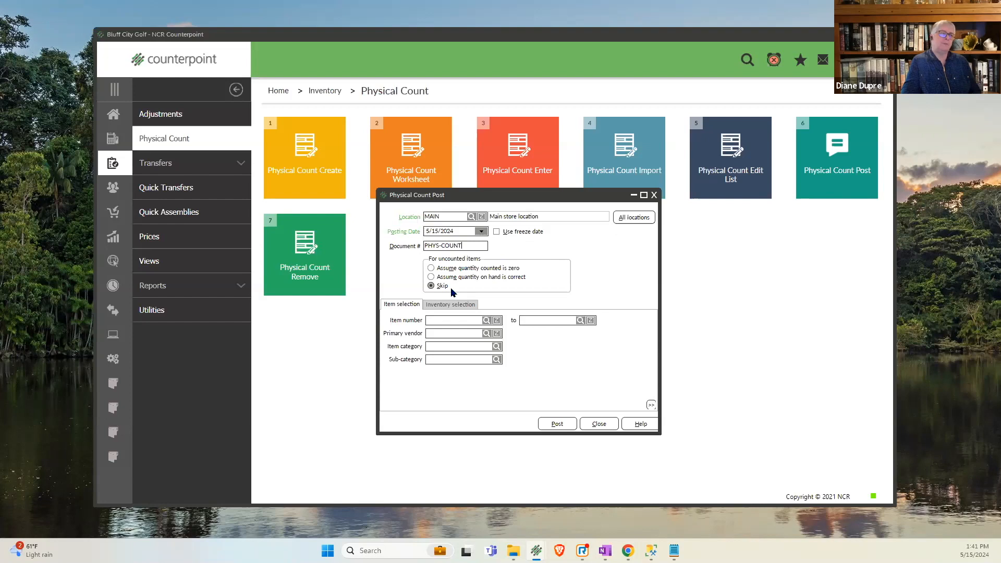
- Assume quantity counted is zero for uncounted items, post the physical count, and view the Physical Count Journal
left_click(464, 277)
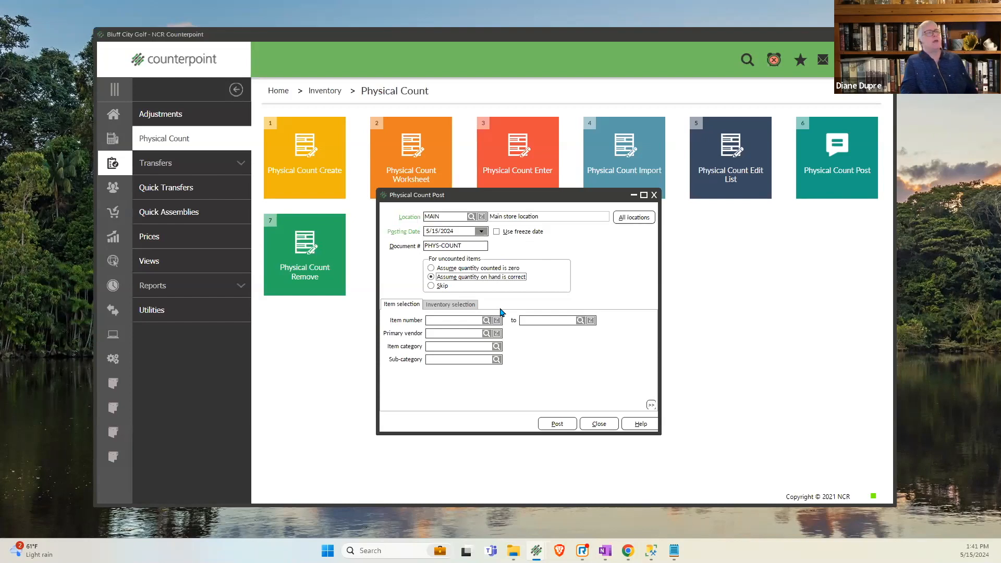
left_click(490, 269)
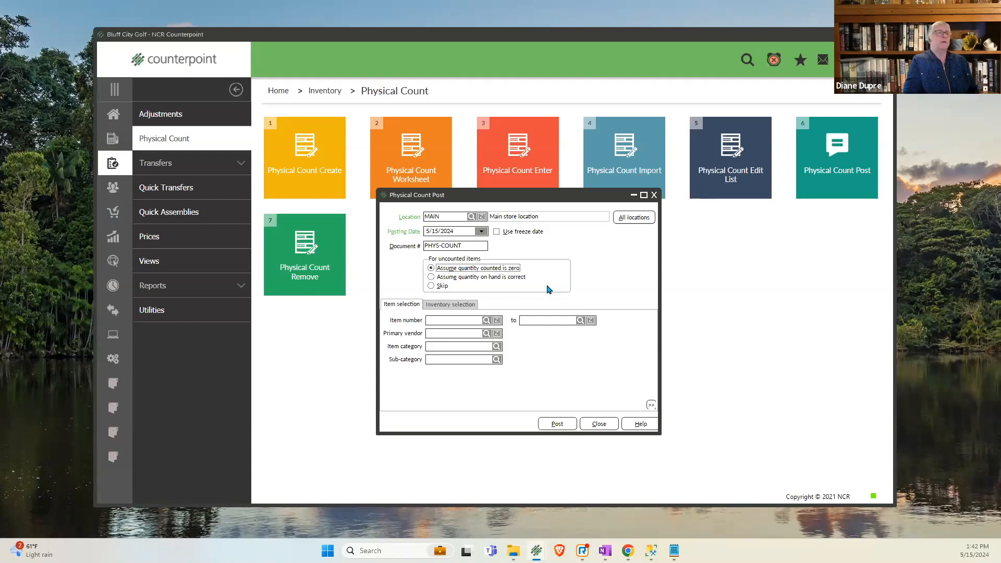
left_click(556, 425)
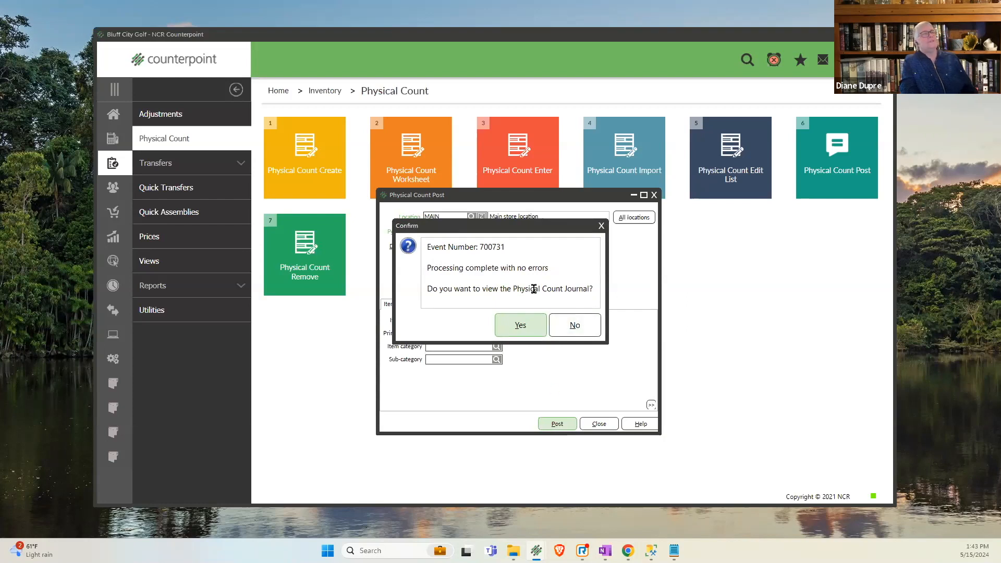
left_click(521, 325)
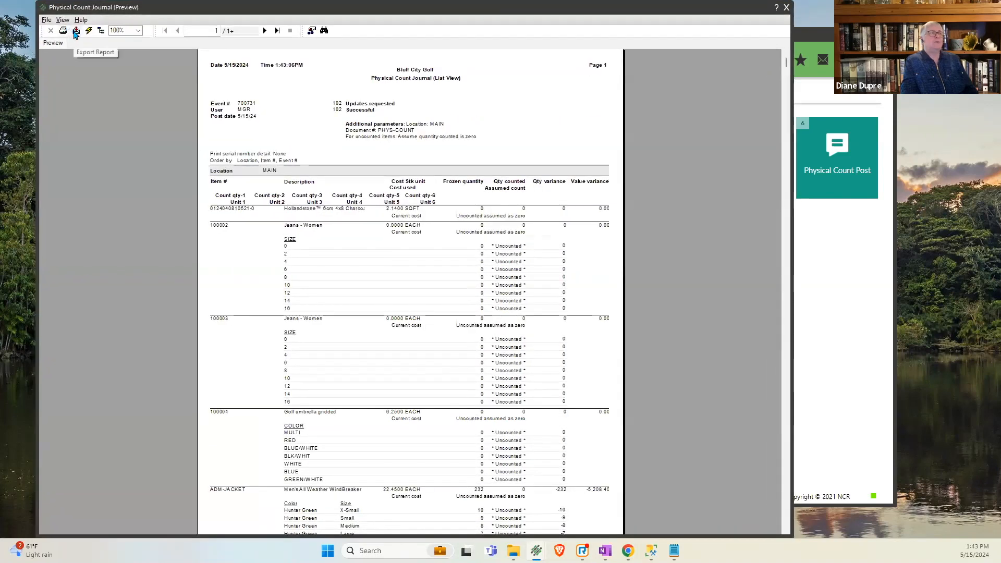
- Export the journal to a disk file in Acrobat Format (PDF), saved as "IM Physical Count Journal List View" in the count 2023 folder
left_click(76, 31)
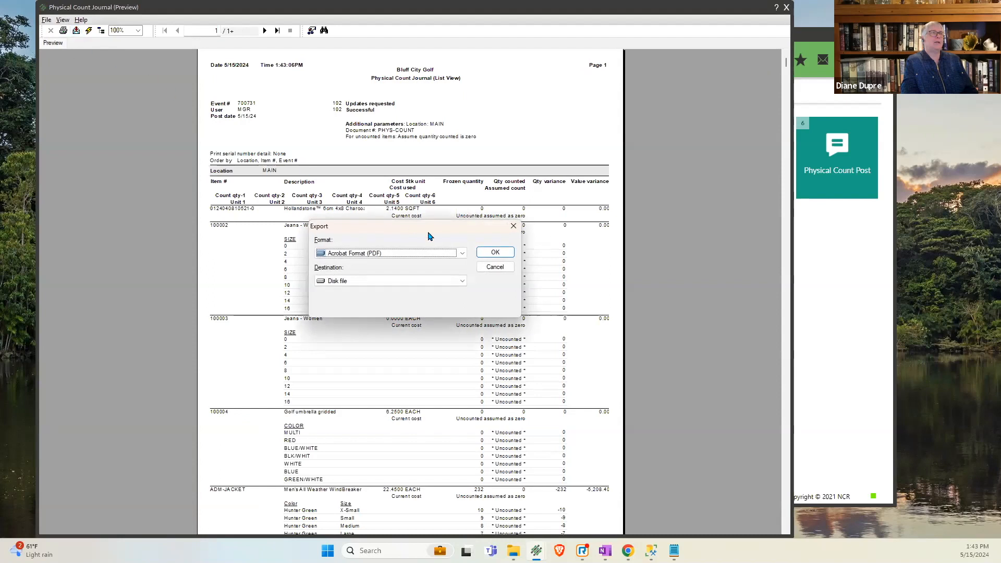
left_click(494, 253)
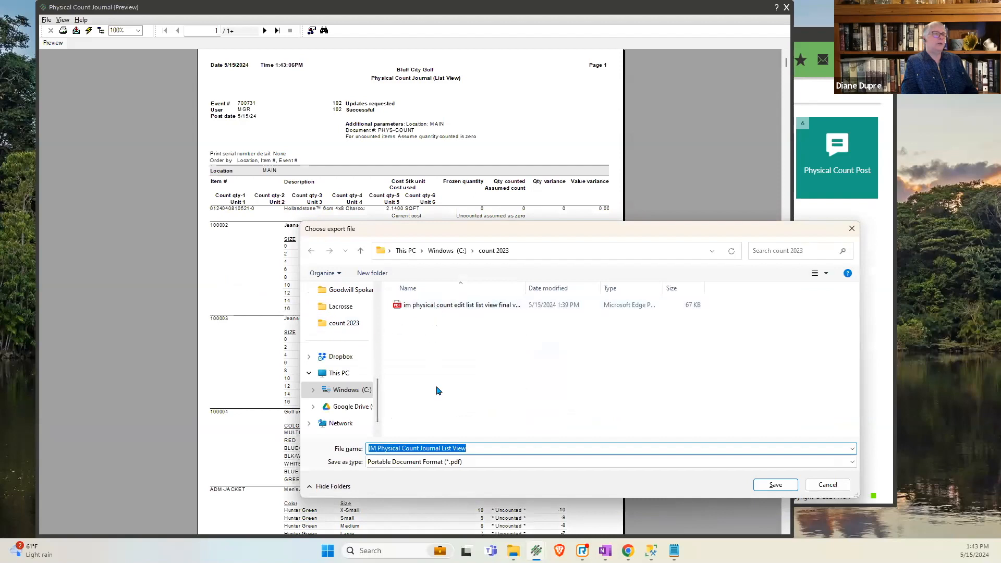
left_click(467, 450)
left_click(775, 485)
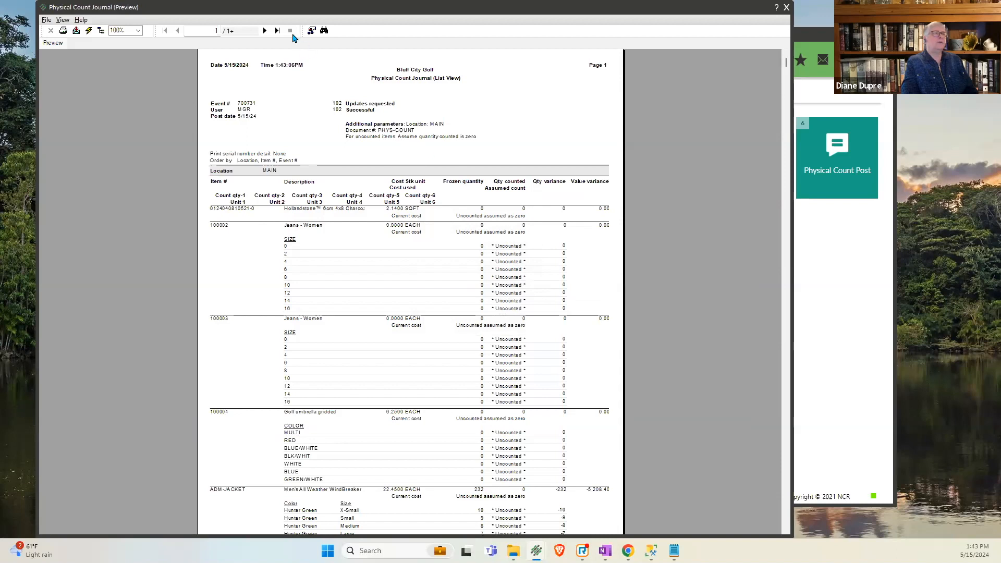
- Examine the MAIN counted quantity, quantity and value variances, and over and short totals on the journal's last page at 150% zoom, and close the preview
left_click(277, 31)
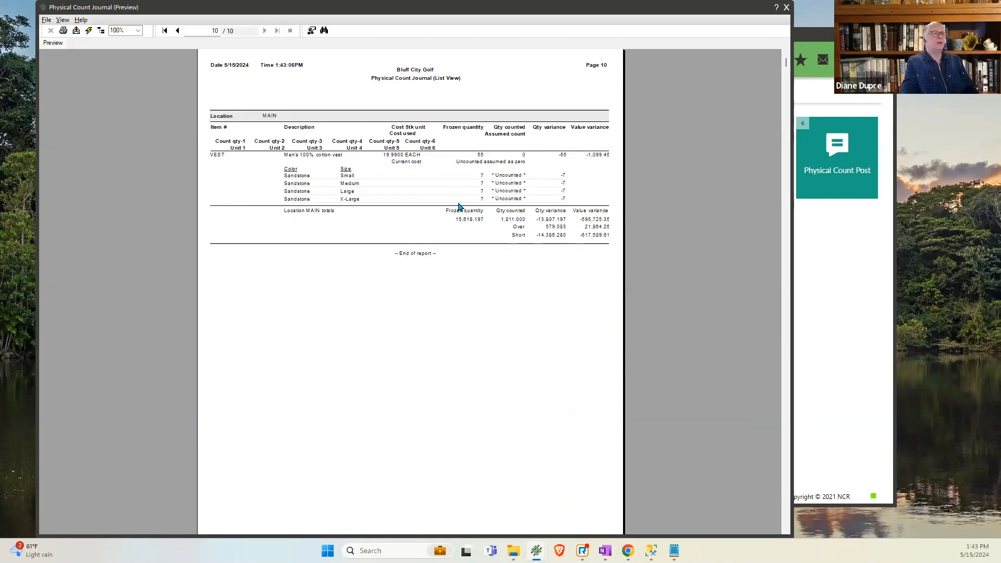
left_click(116, 30)
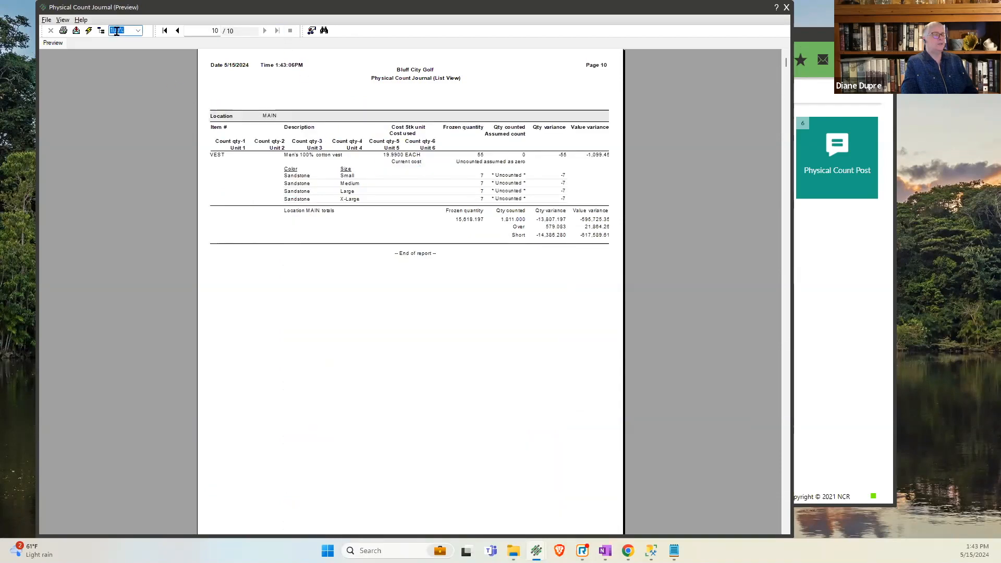
type("150")
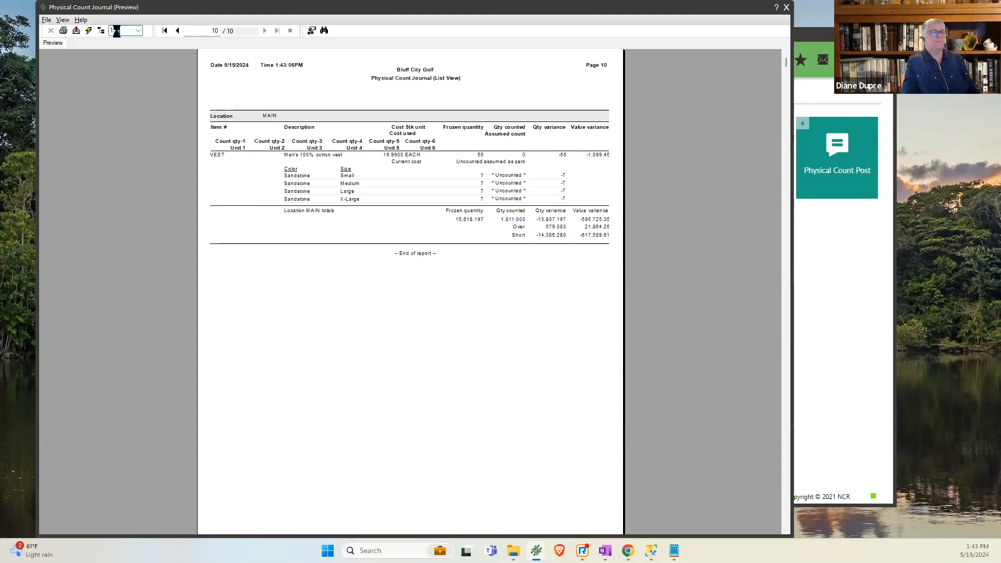
key("Return")
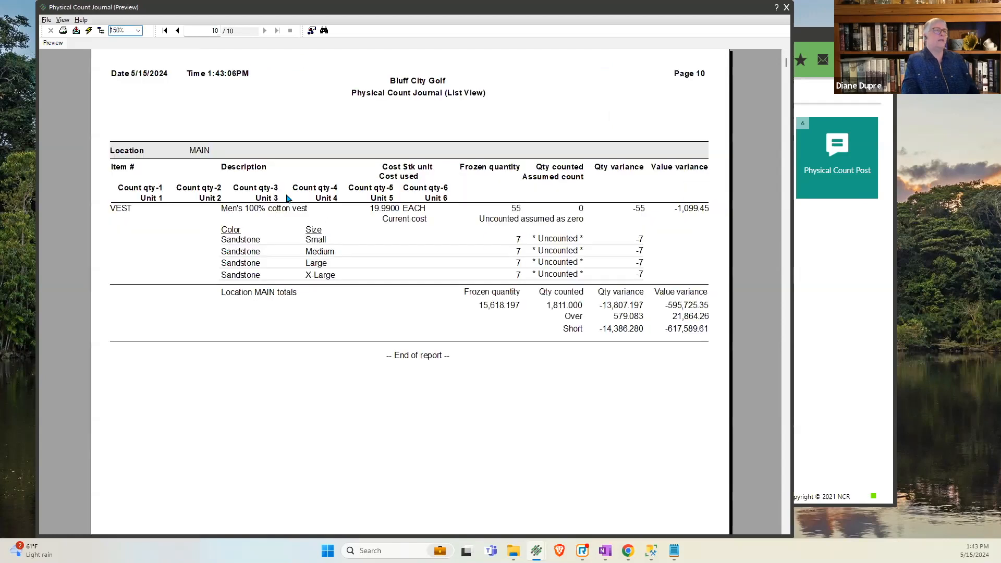
left_click(556, 307)
left_click(608, 305)
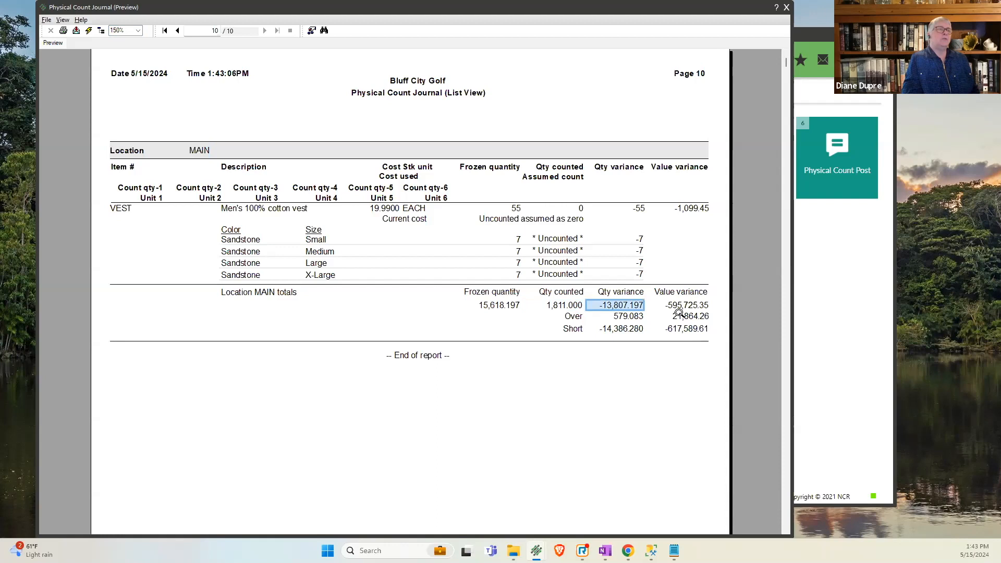
left_click(681, 306)
left_click(545, 307)
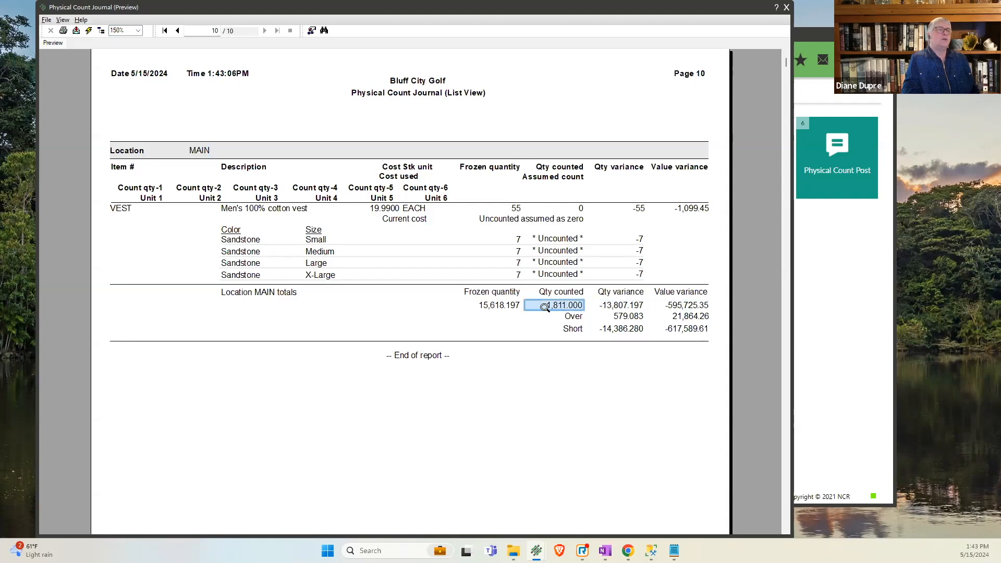
left_click(604, 306)
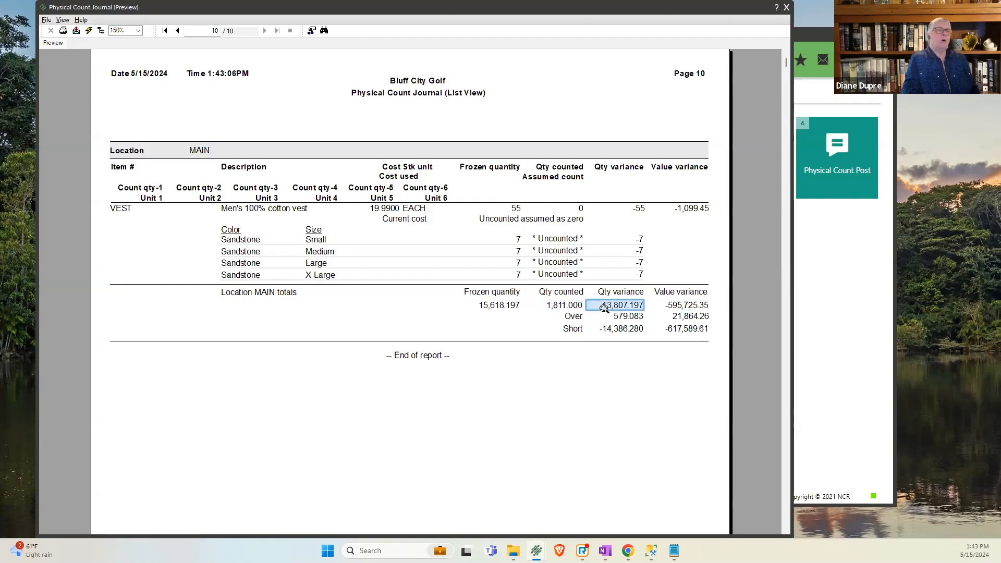
left_click(695, 307)
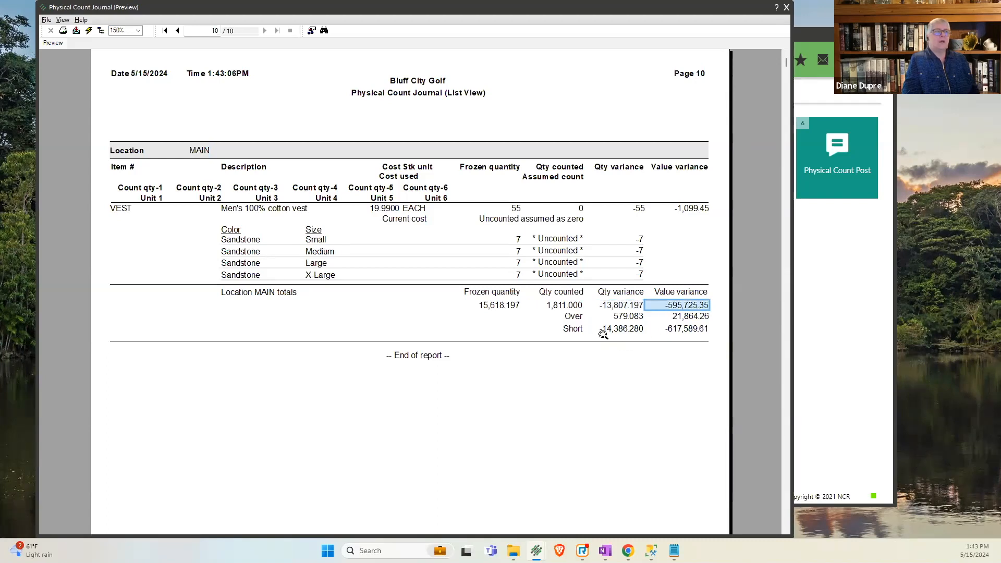
left_click(576, 320)
left_click(579, 330)
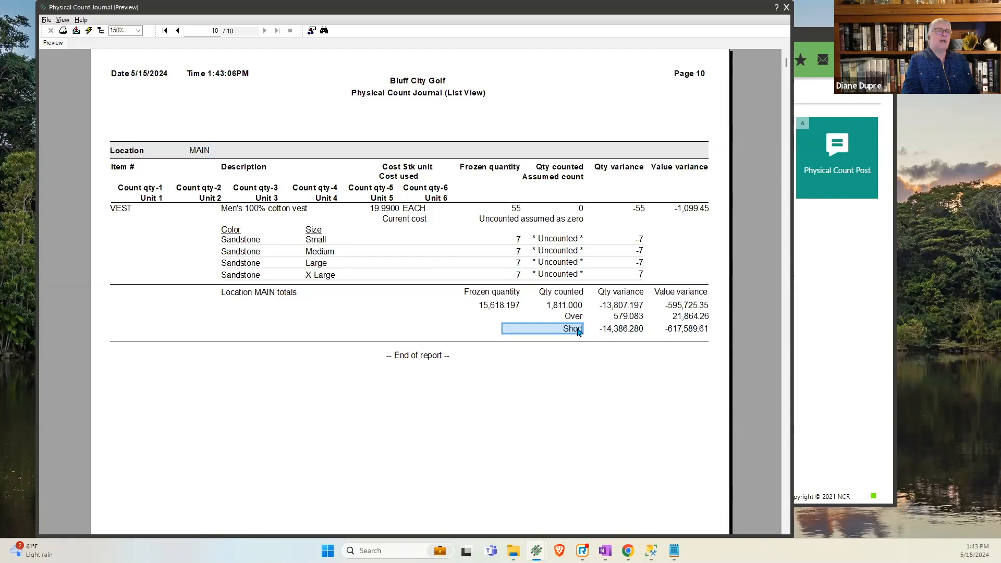
left_click(613, 319)
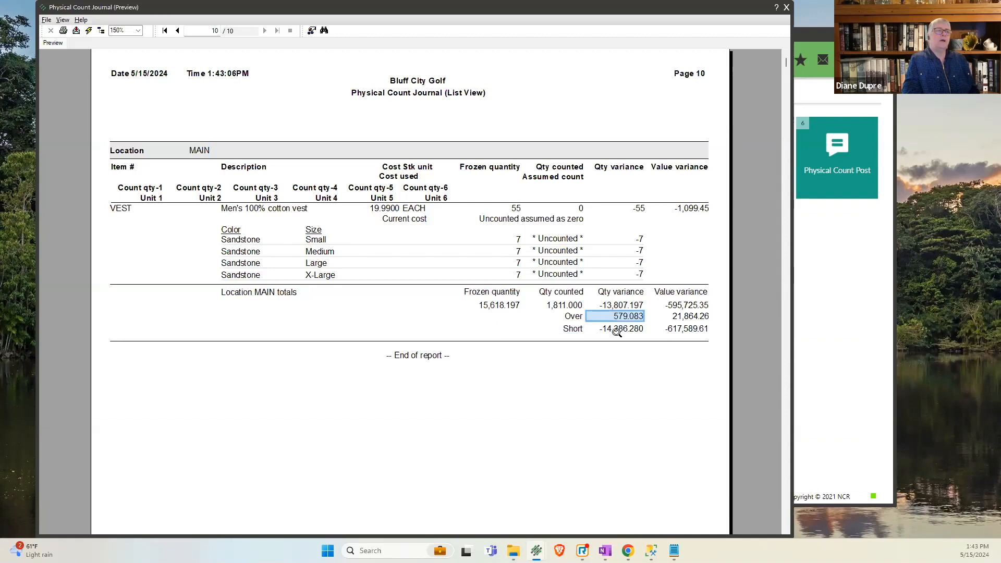
left_click(617, 331)
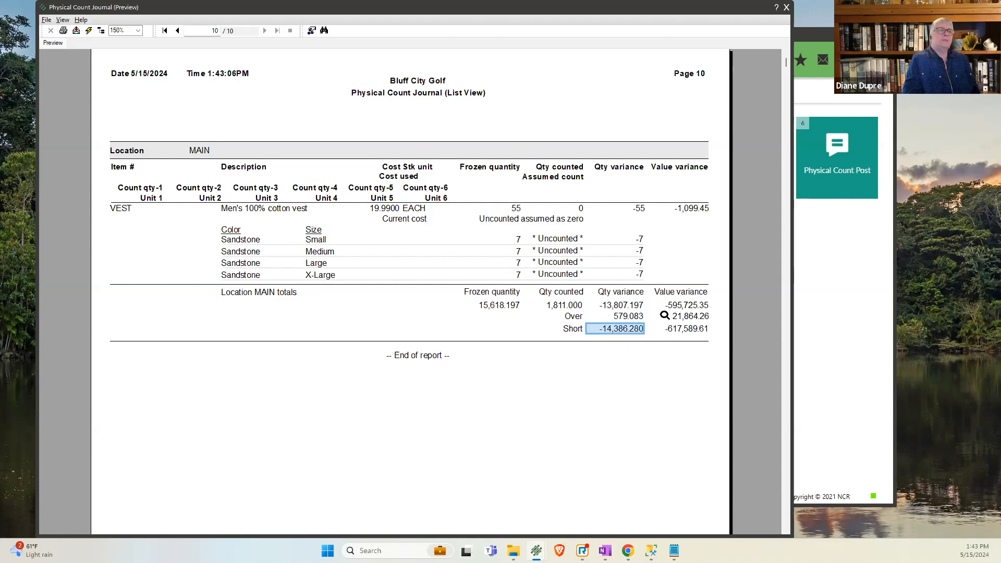
left_click(676, 303)
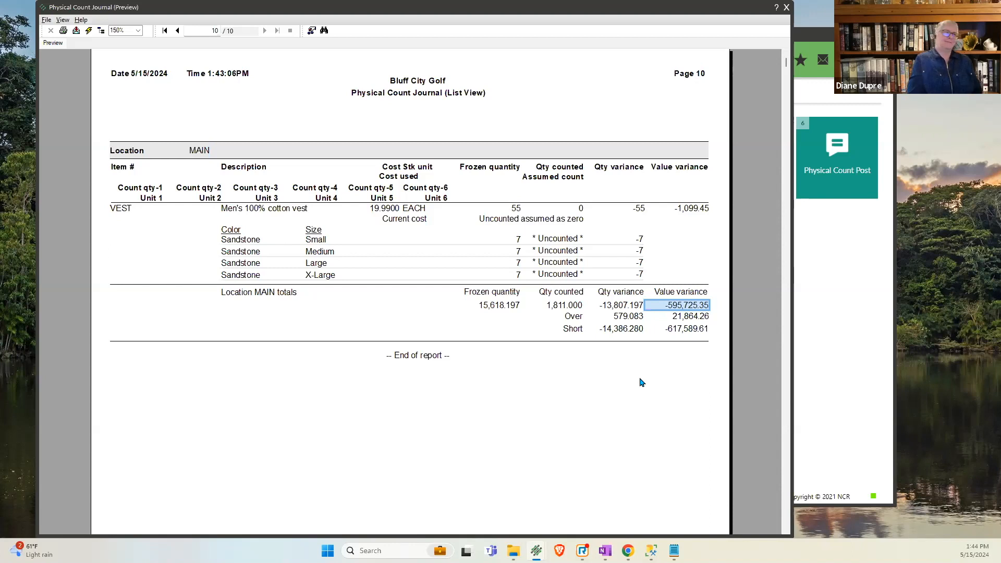
left_click(787, 8)
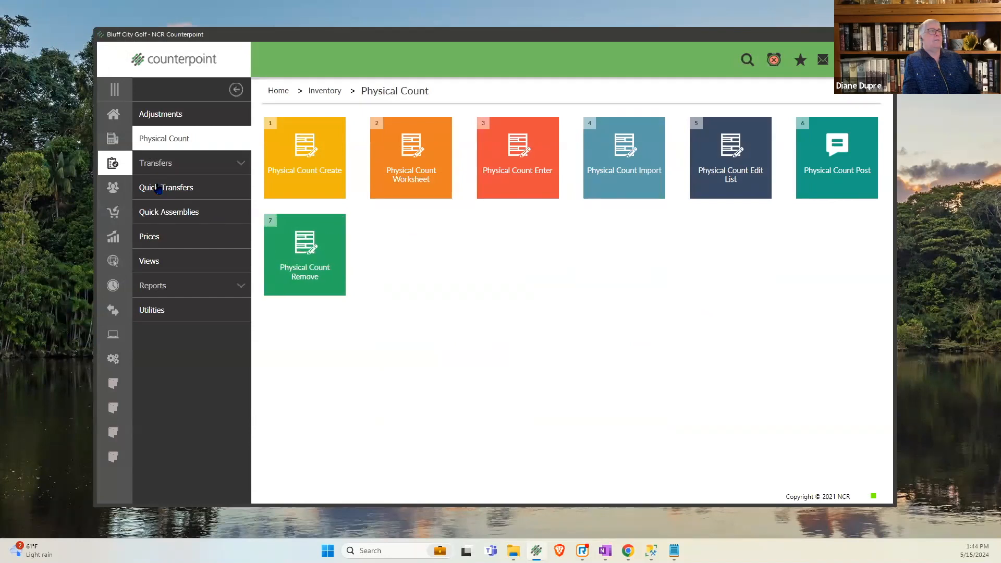
- Preview the summary Valuation Report ordered by item number for location MAIN, with quantity on hand not equal to 0
left_click(164, 286)
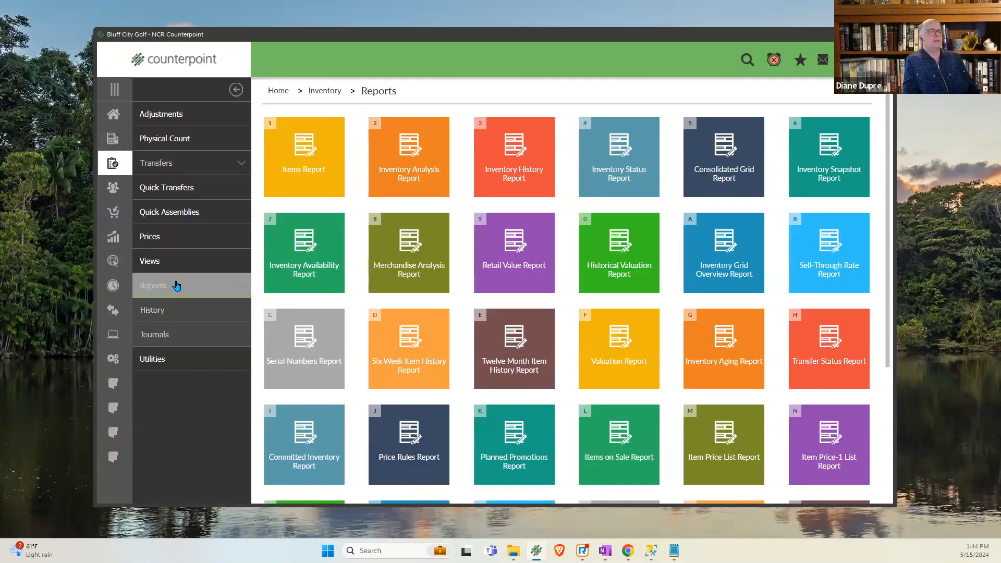
left_click(592, 366)
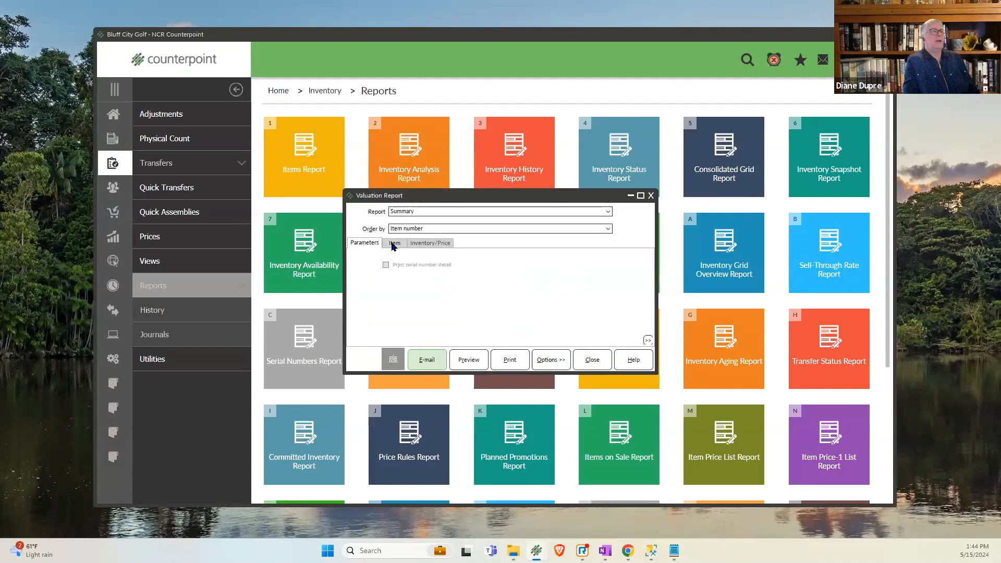
left_click(394, 245)
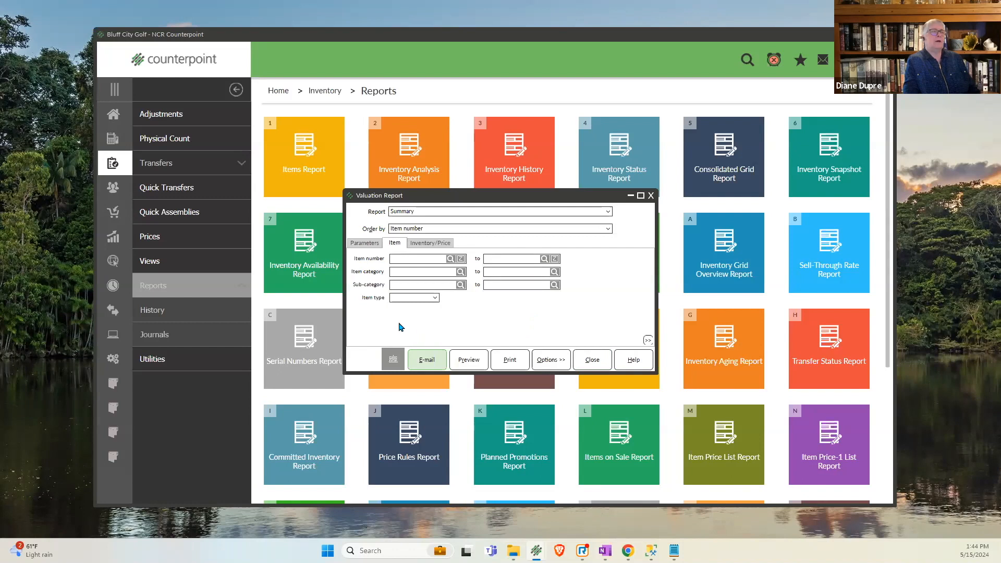
left_click(439, 243)
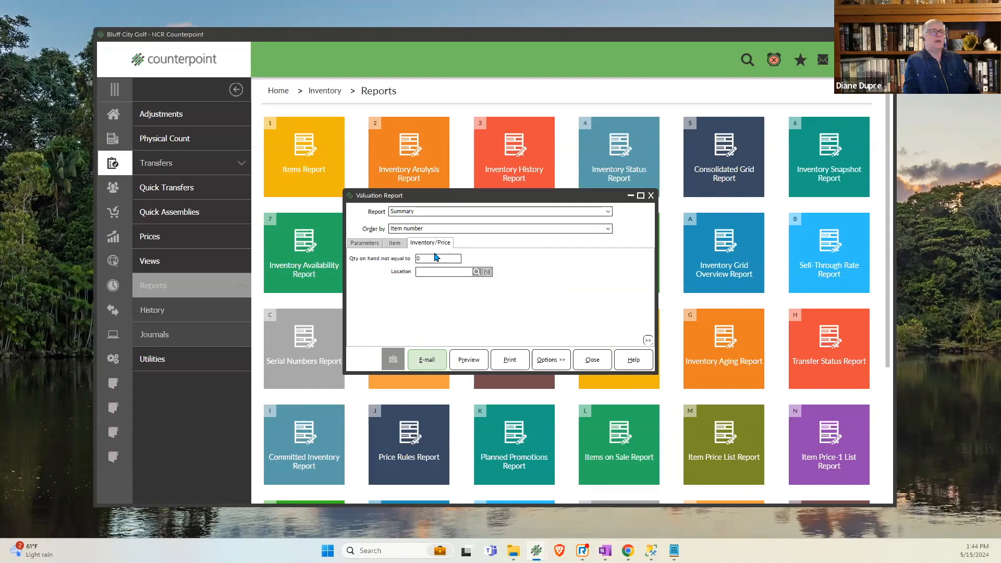
left_click(429, 271)
type("MAIN")
left_click(467, 360)
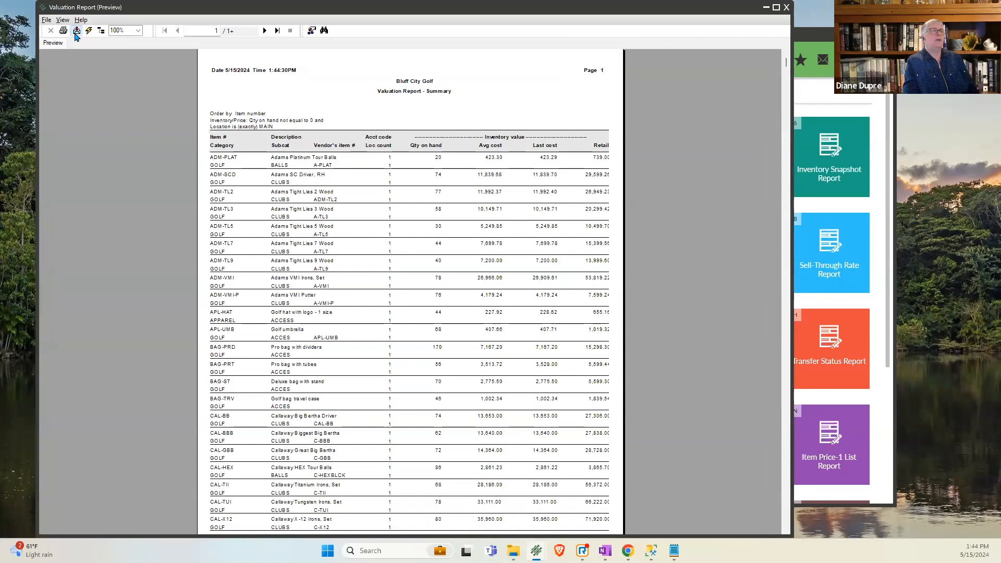
- Export the Valuation Report as a PDF disk file named "IM Inventory Valuation Report After Final Count" in the count 2023 folder, and close the report
left_click(77, 31)
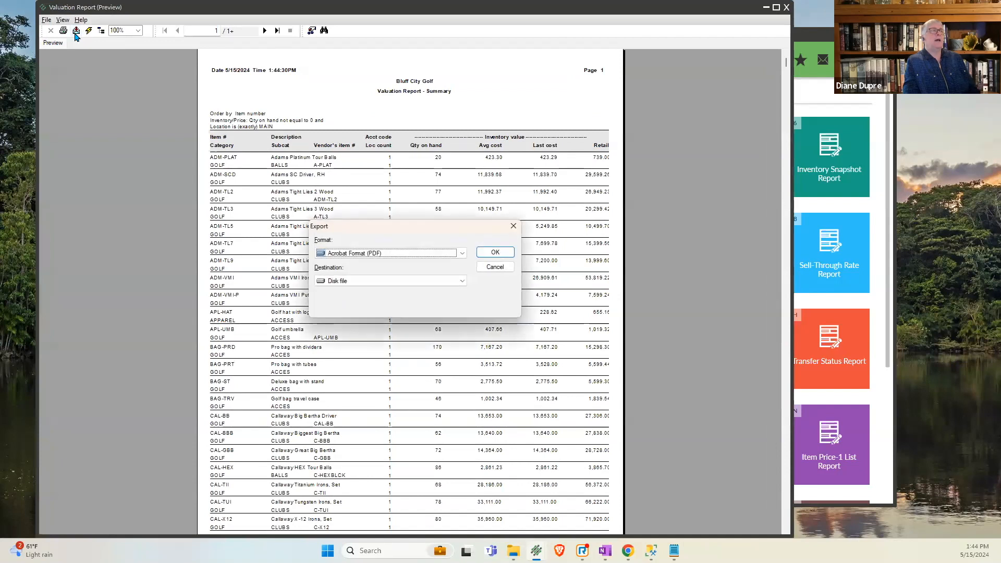
left_click(495, 253)
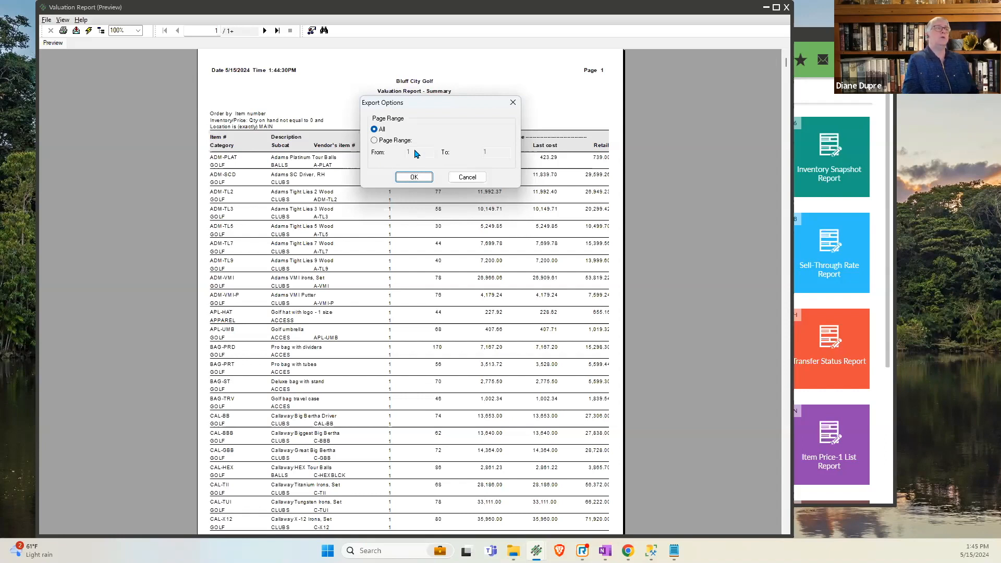
left_click(413, 178)
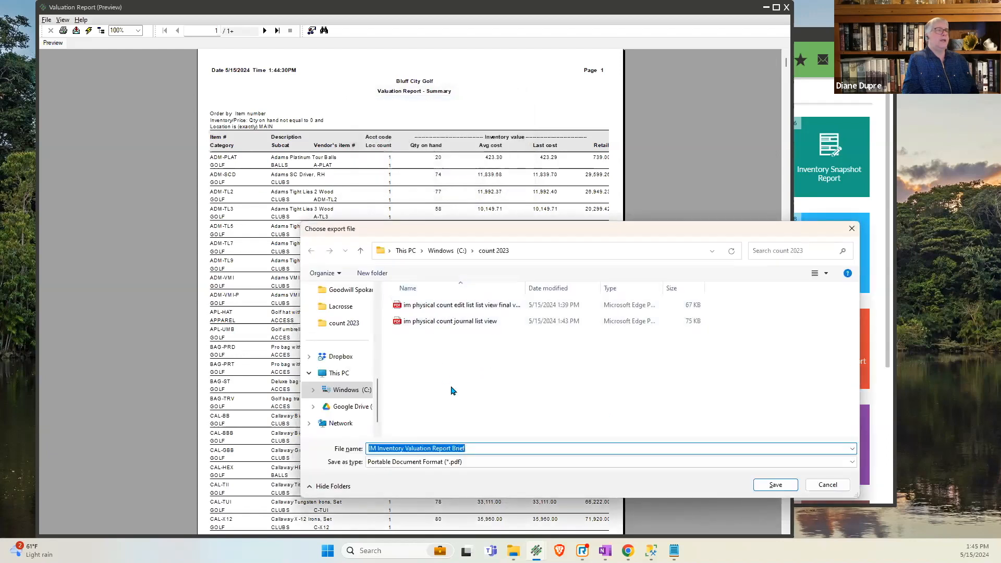
double_click(468, 448)
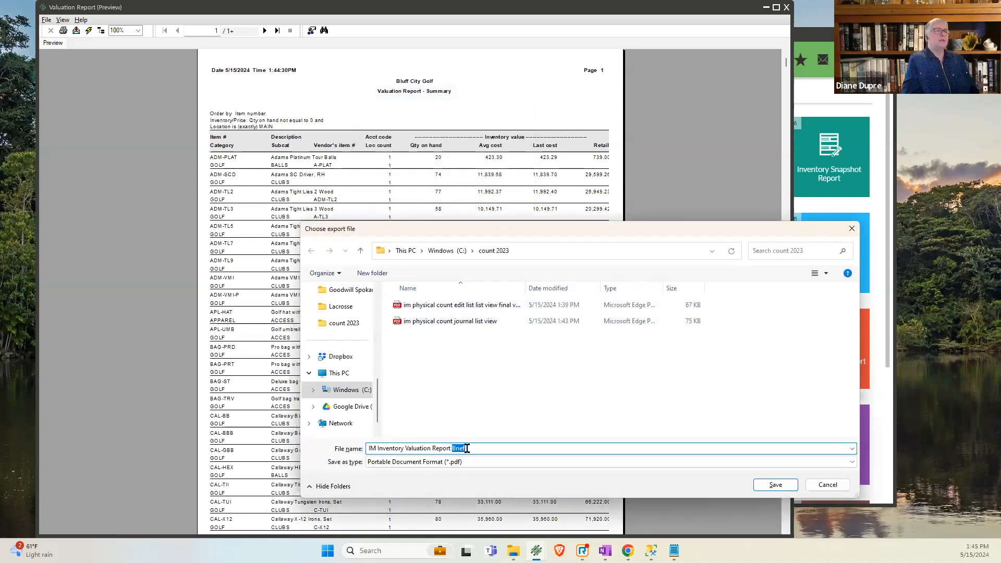
type("After Final Count")
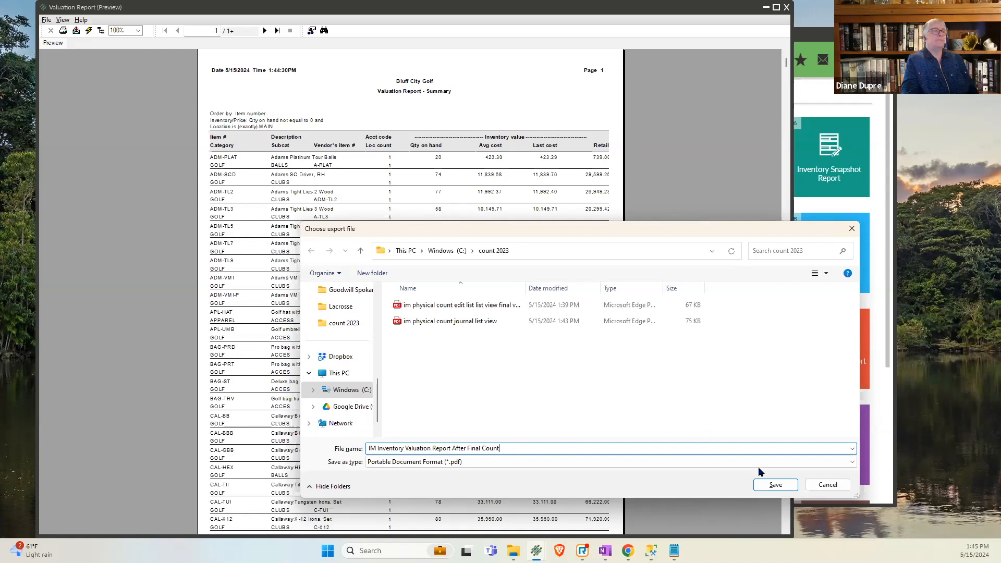
left_click(762, 486)
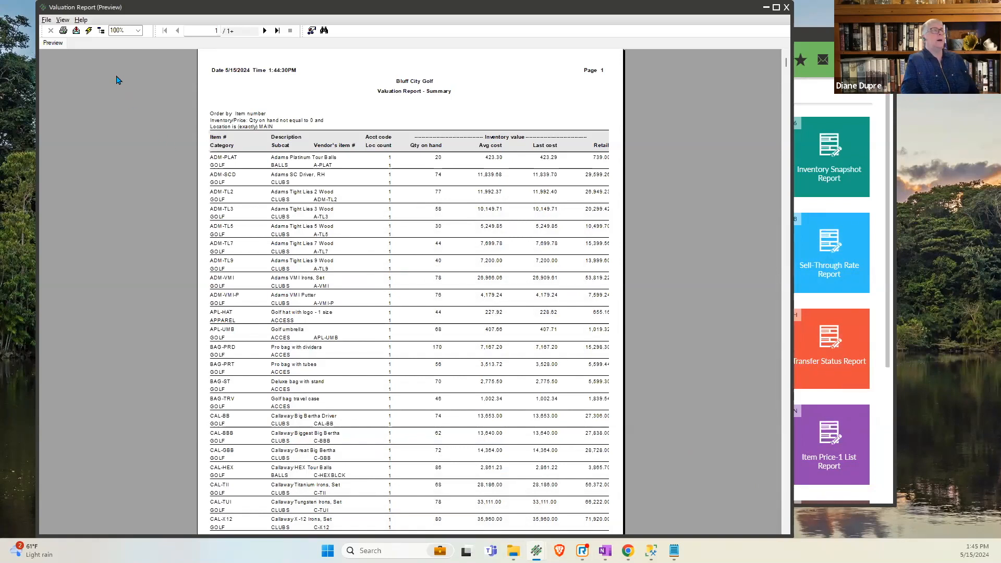
left_click(52, 24)
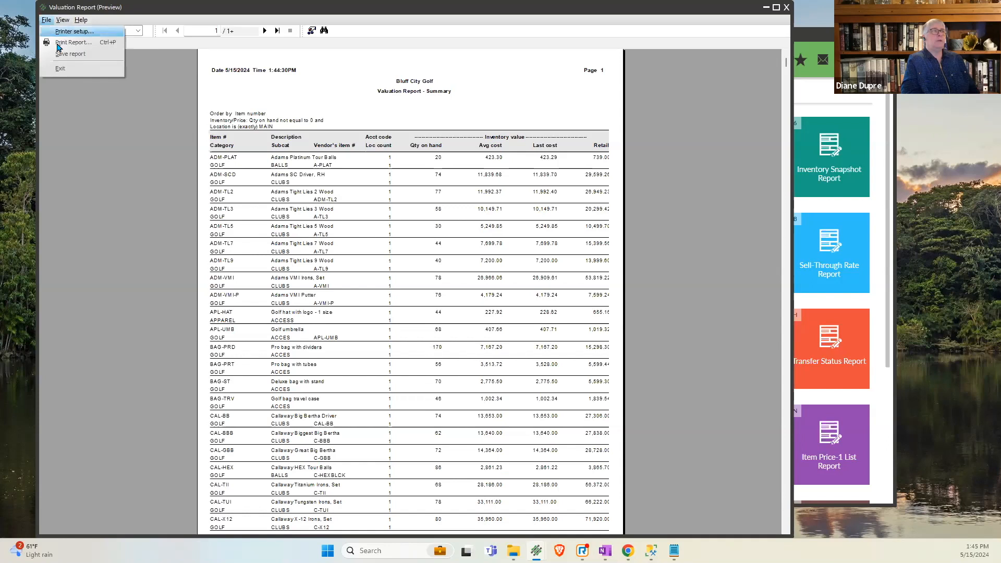
left_click(65, 43)
left_click(428, 362)
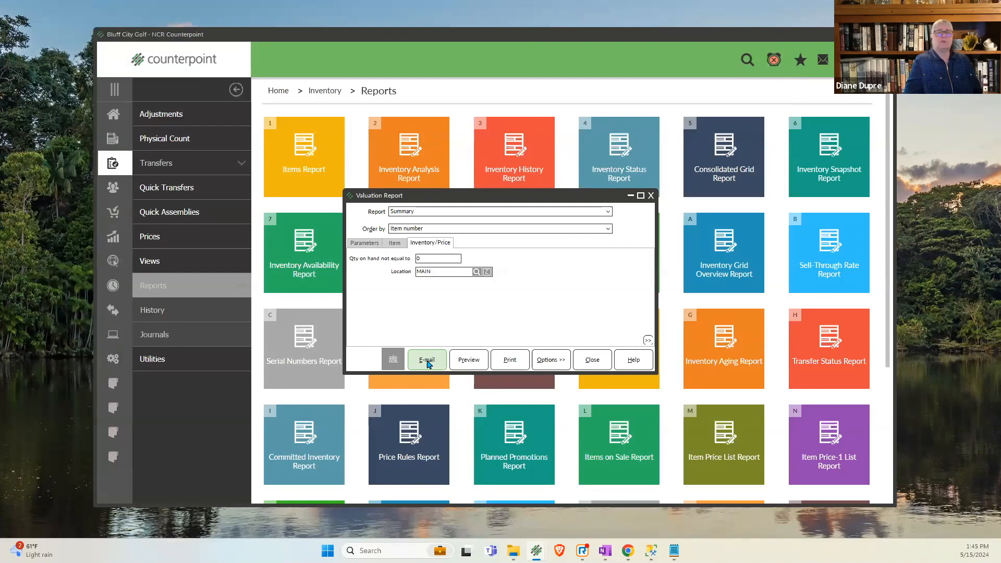
left_click(587, 367)
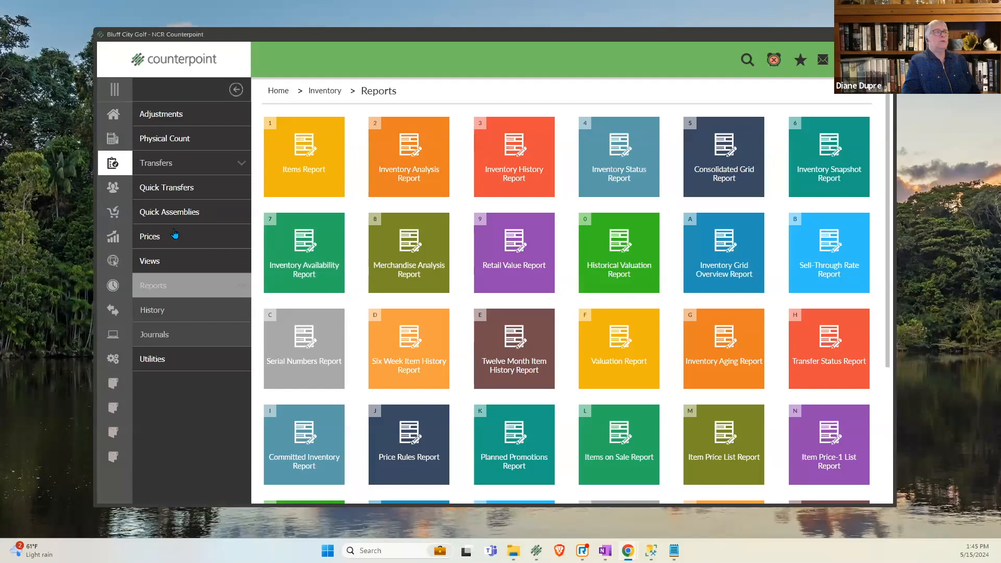
- Customize the item selection filter in Physical Count Create by adding an Alpha profile 1 condition, and return to the simplified view
left_click(158, 141)
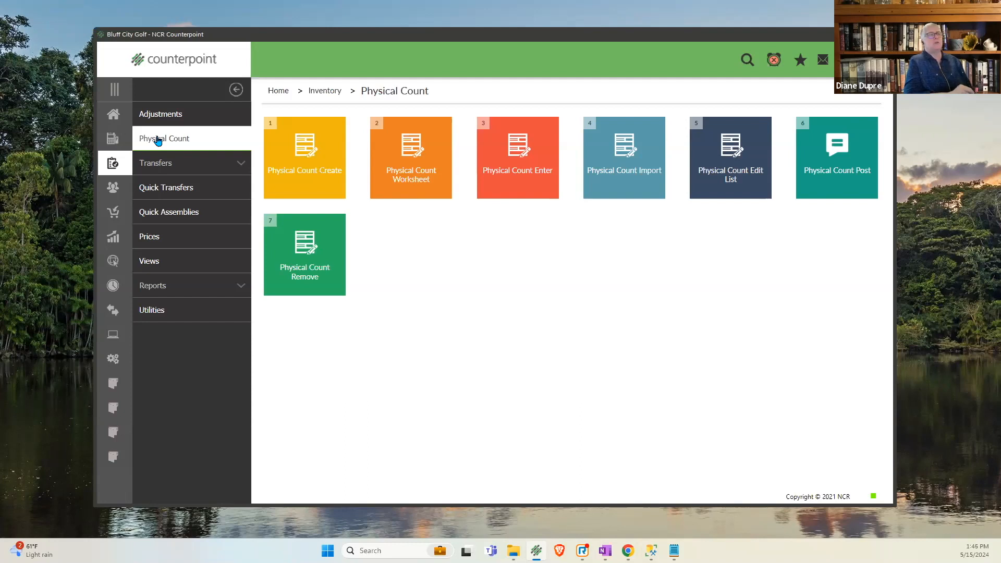
left_click(318, 181)
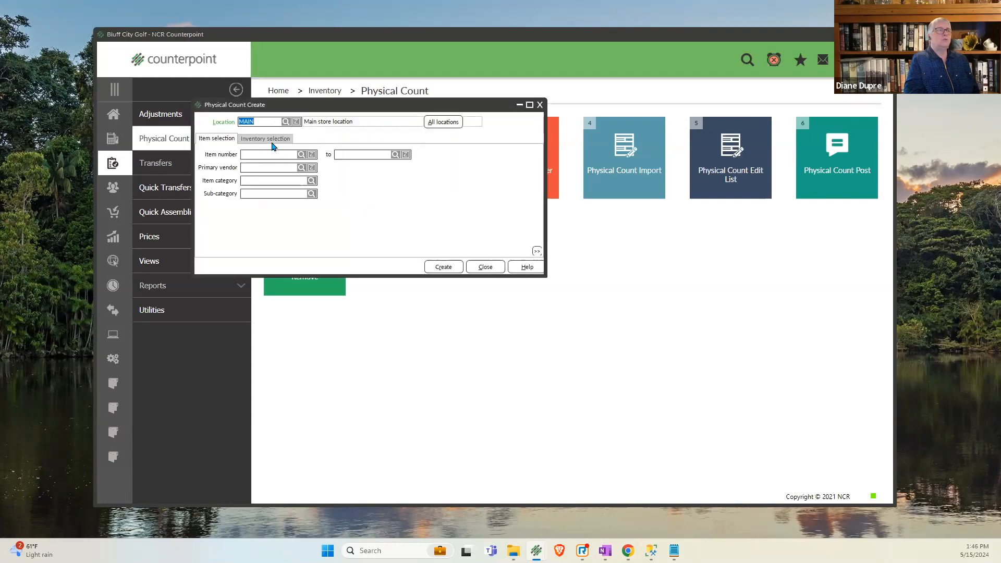
left_click(258, 167)
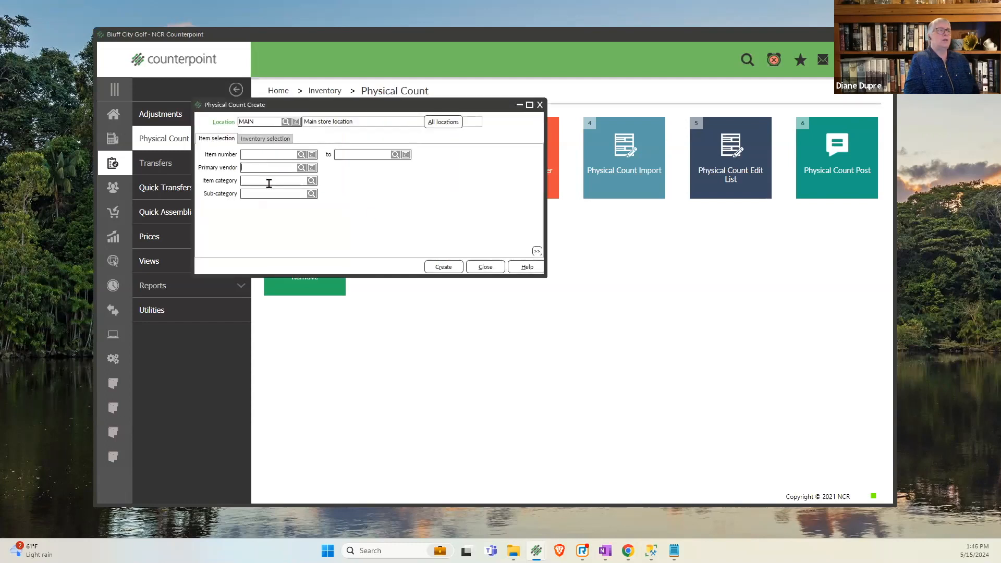
right_click(353, 192)
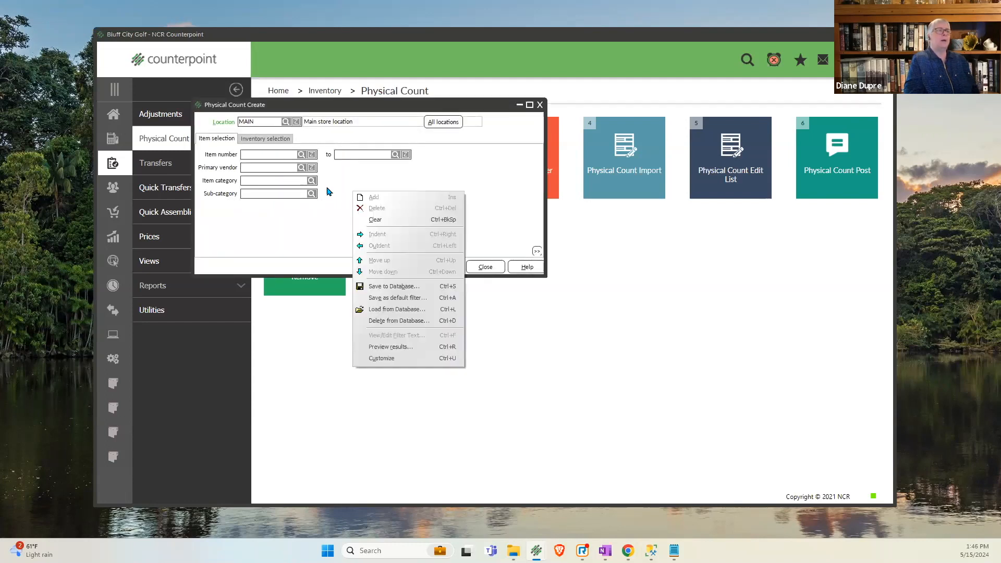
left_click(381, 358)
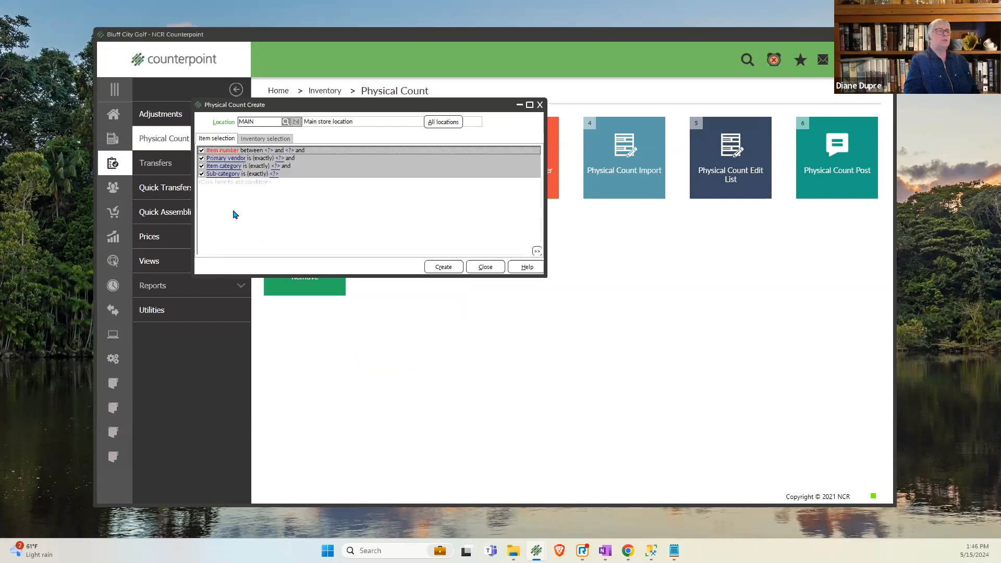
left_click(213, 189)
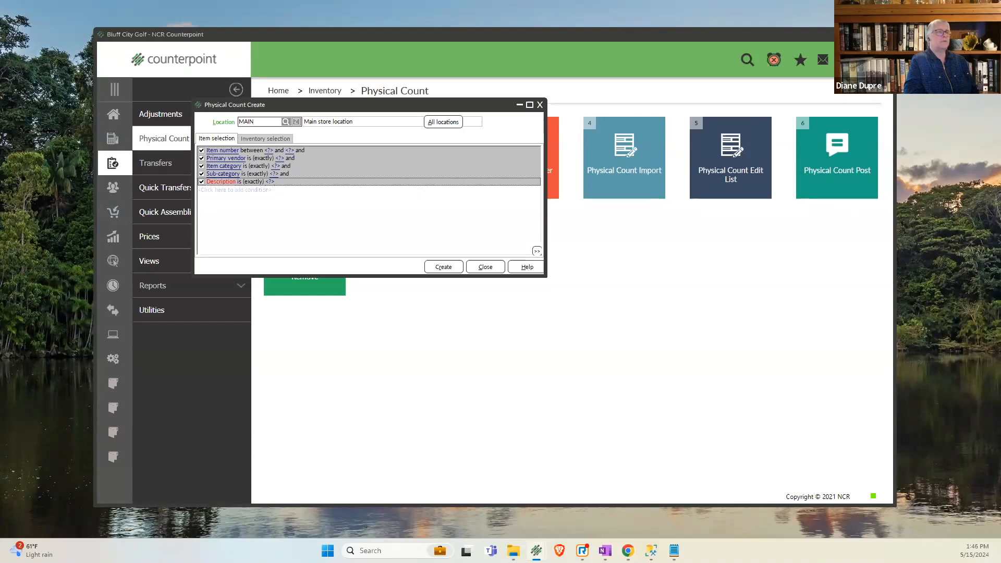
left_click(221, 181)
left_click_drag(381, 234, 381, 200)
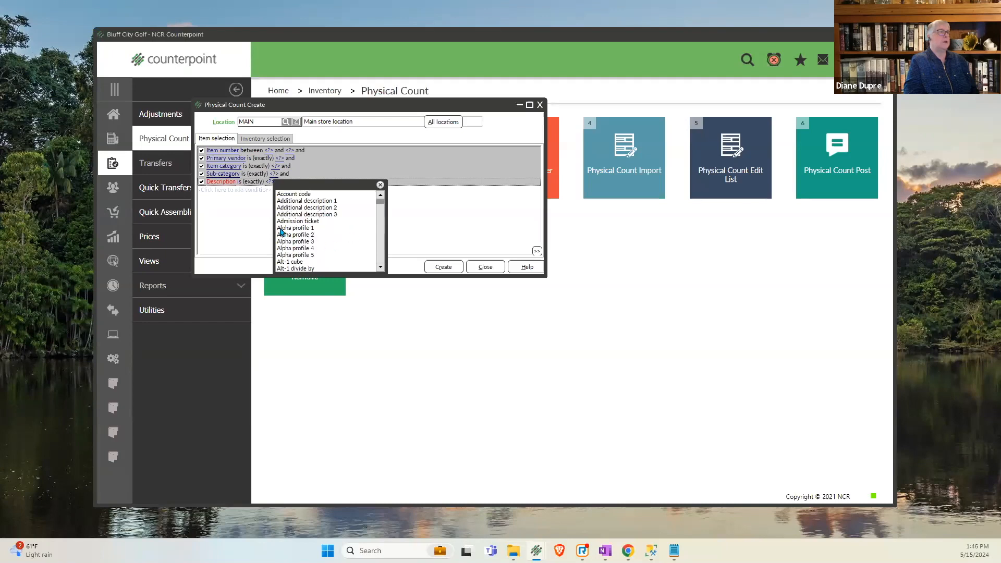
left_click(302, 243)
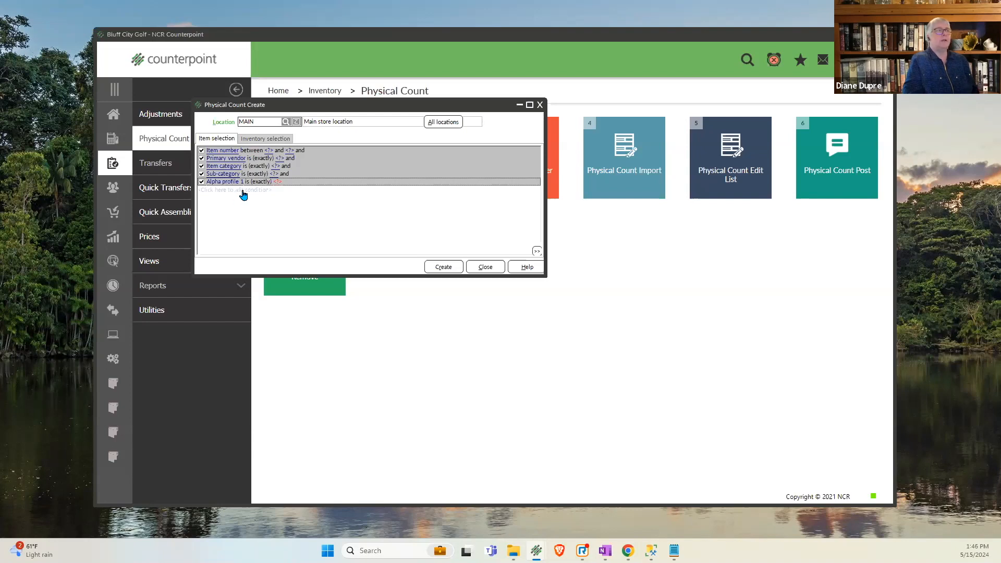
right_click(309, 222)
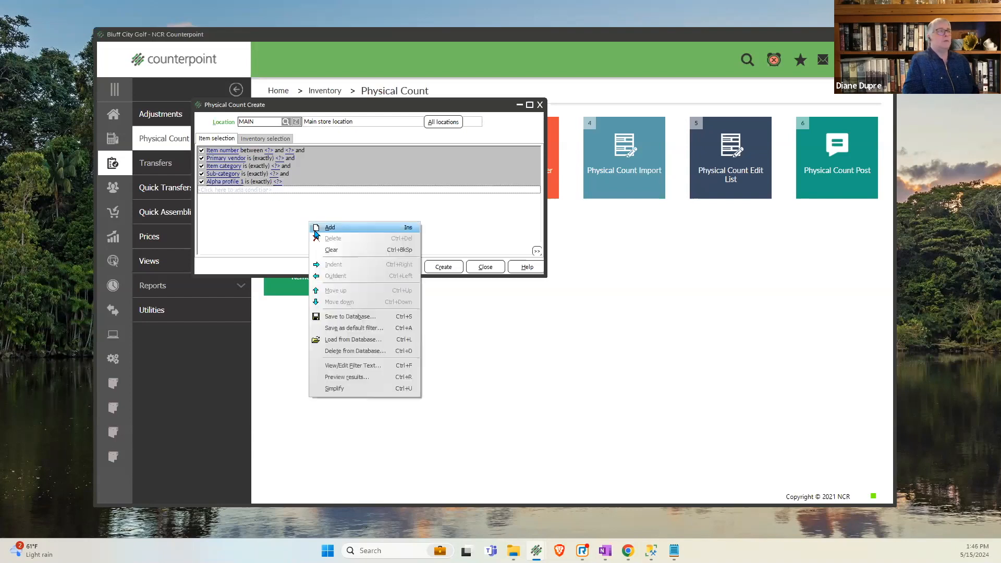
left_click(333, 389)
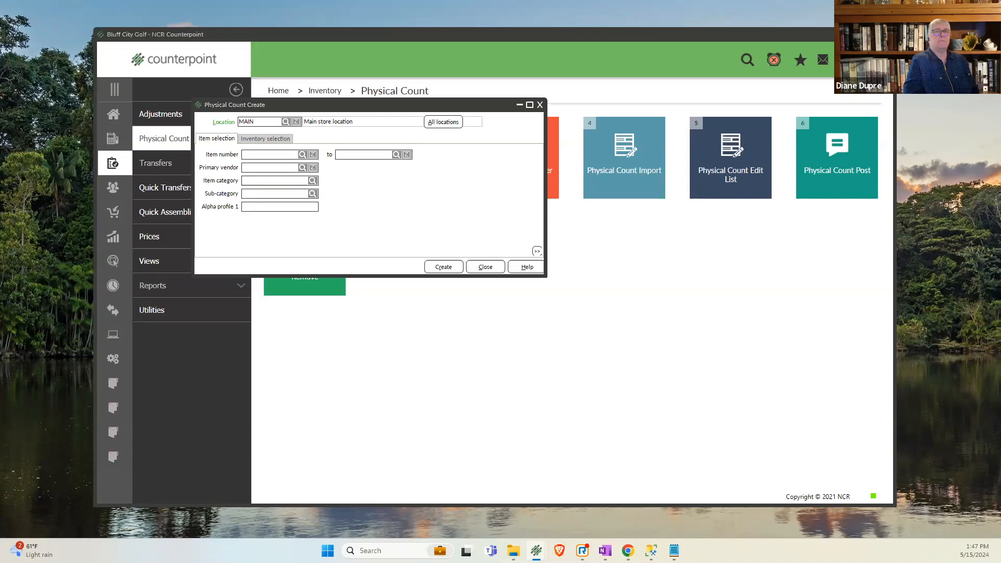
- Create a physical count for location MAIN with sub-category CLUBS, view its Physical Count Worksheet at 150% zoom, and close both windows
left_click(435, 267)
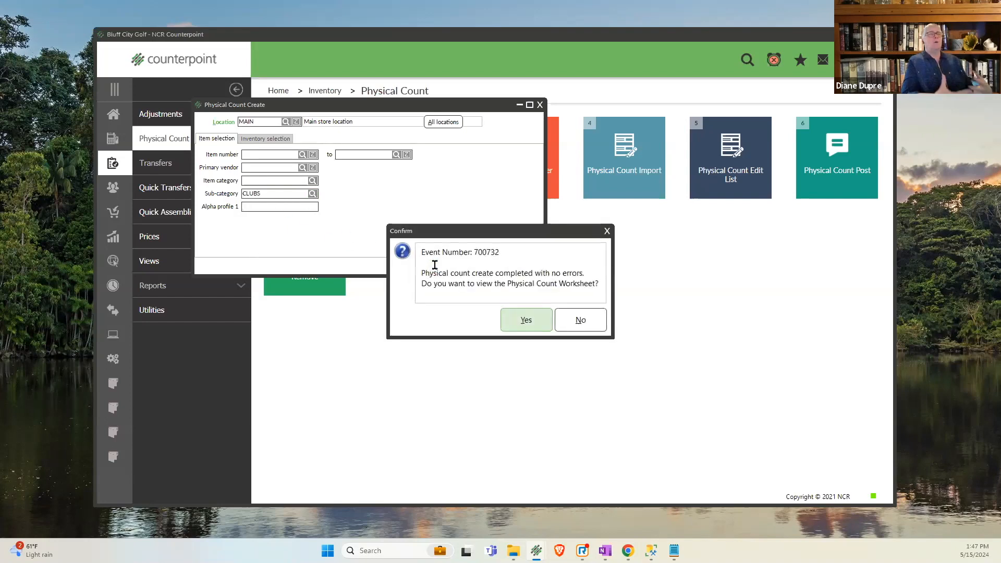
left_click(515, 328)
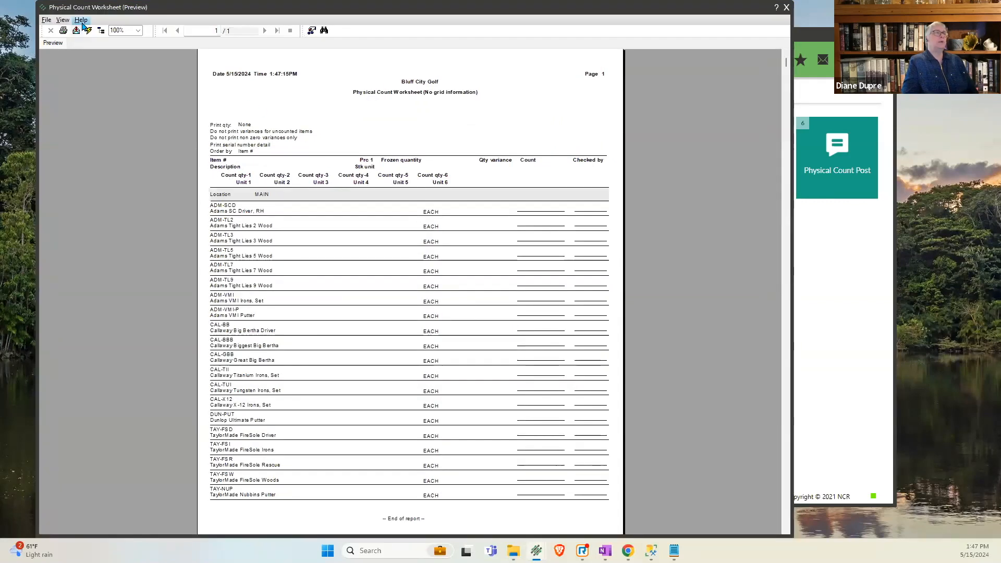
left_click(115, 30)
type("150")
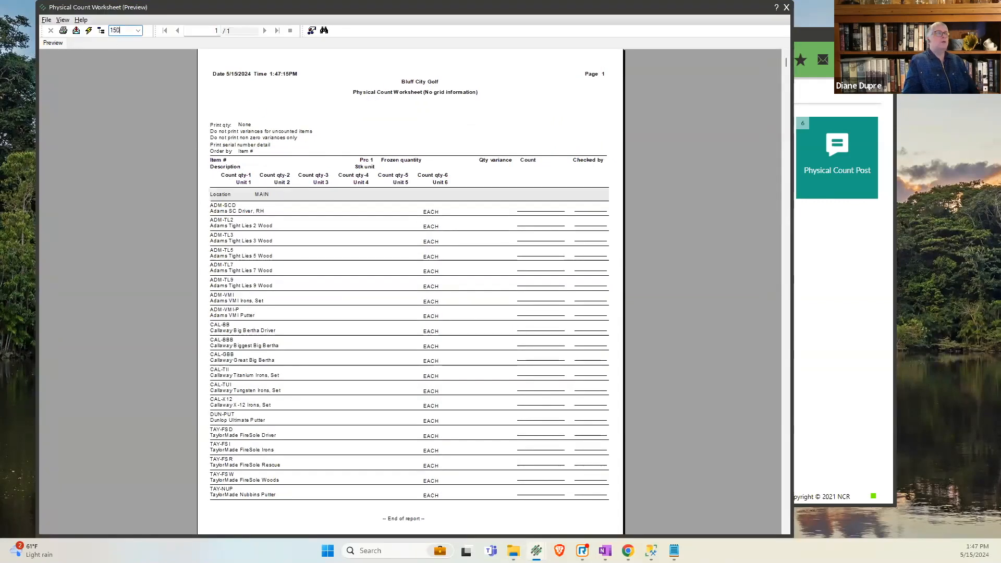
key("Return")
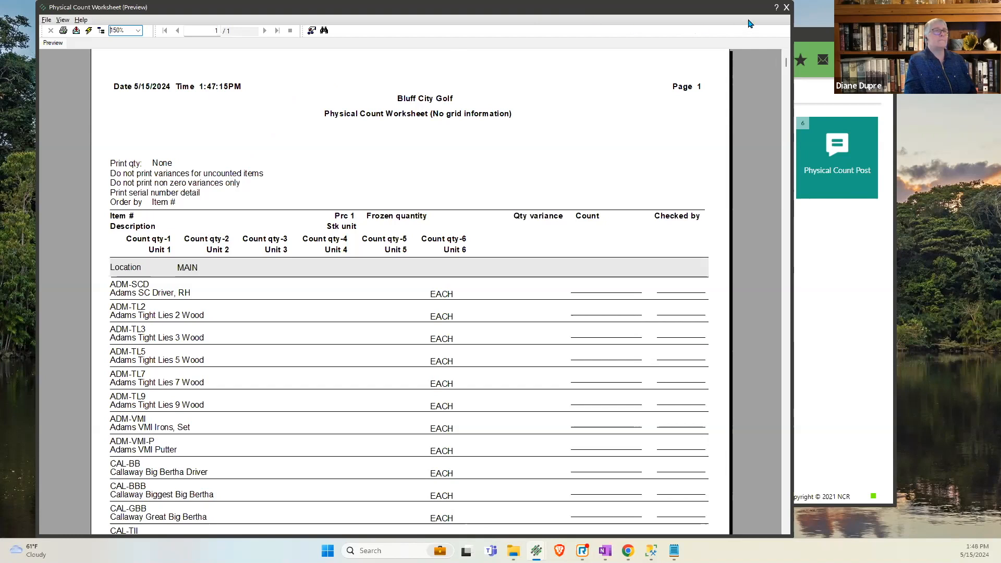
left_click(788, 11)
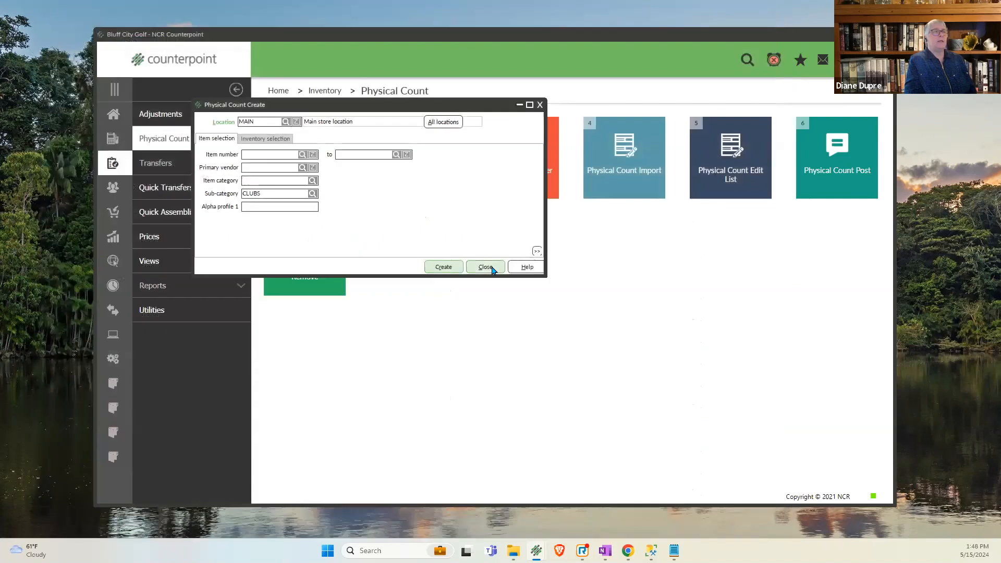
left_click(485, 267)
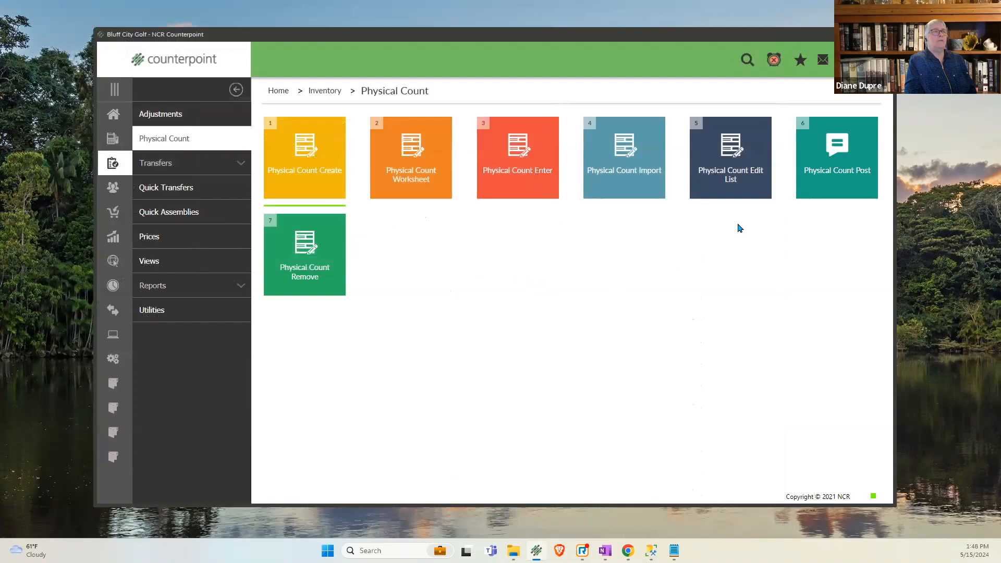
- Display the My Physical Count custom menu to review its sequence of count tasks
left_click(115, 93)
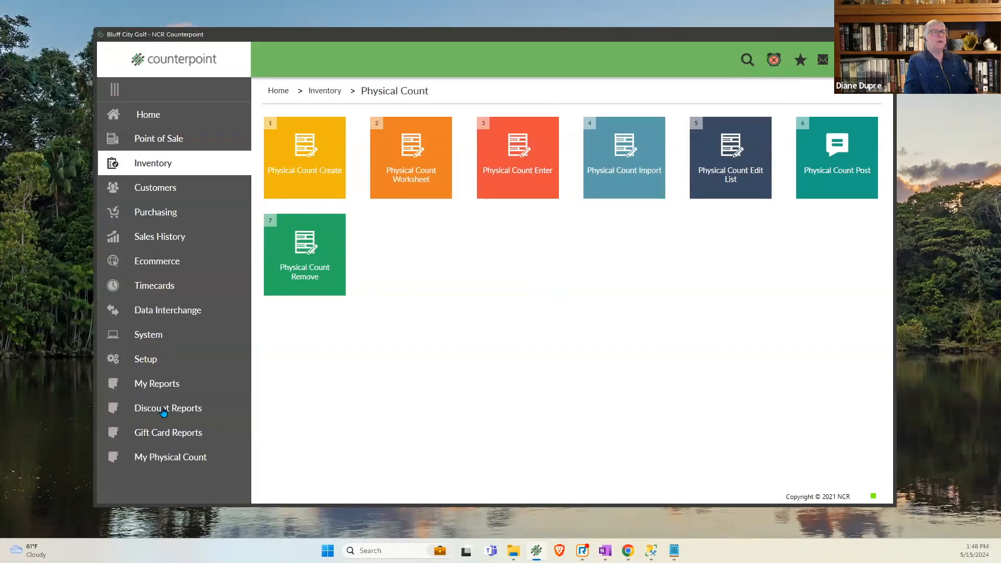
left_click(177, 462)
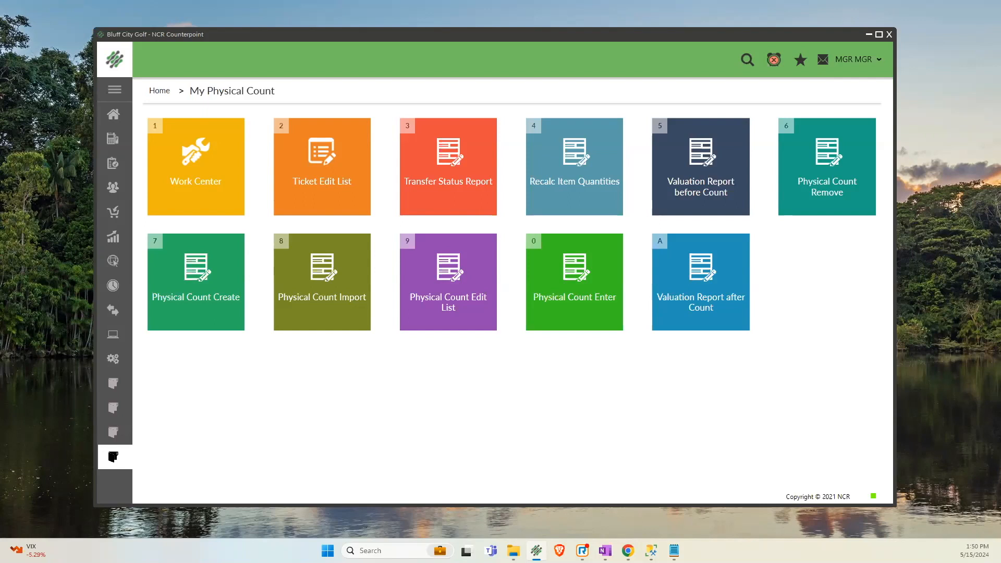
- Try Quantity available as the physical count freeze quantity in Inventory Control, and discard the change
left_click(115, 357)
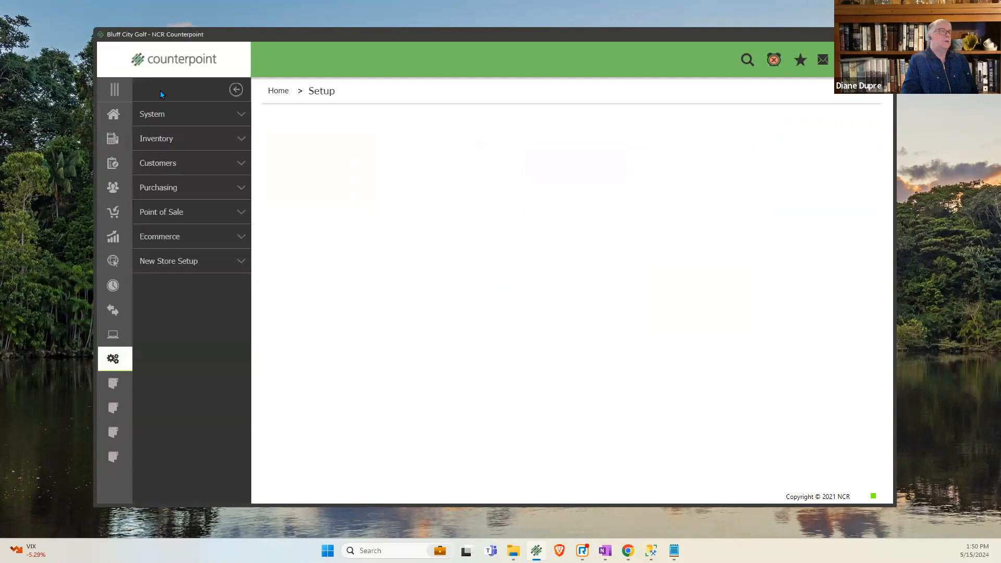
left_click(206, 152)
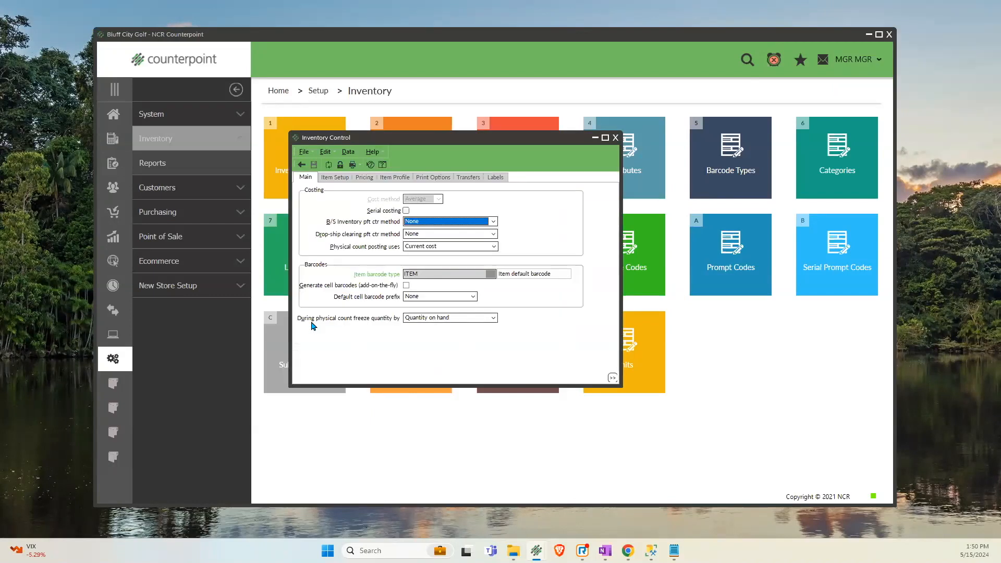
left_click(434, 319)
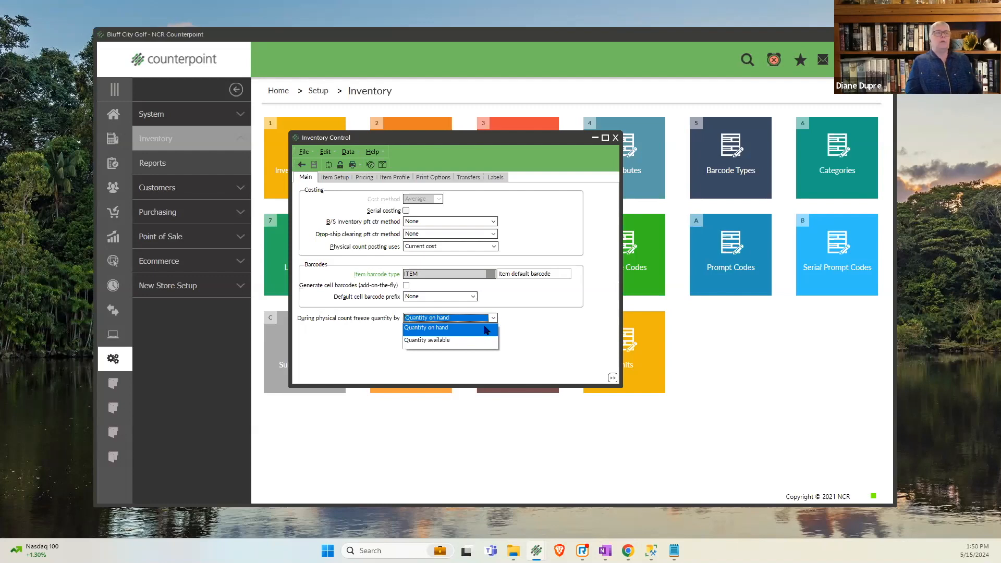
left_click(463, 342)
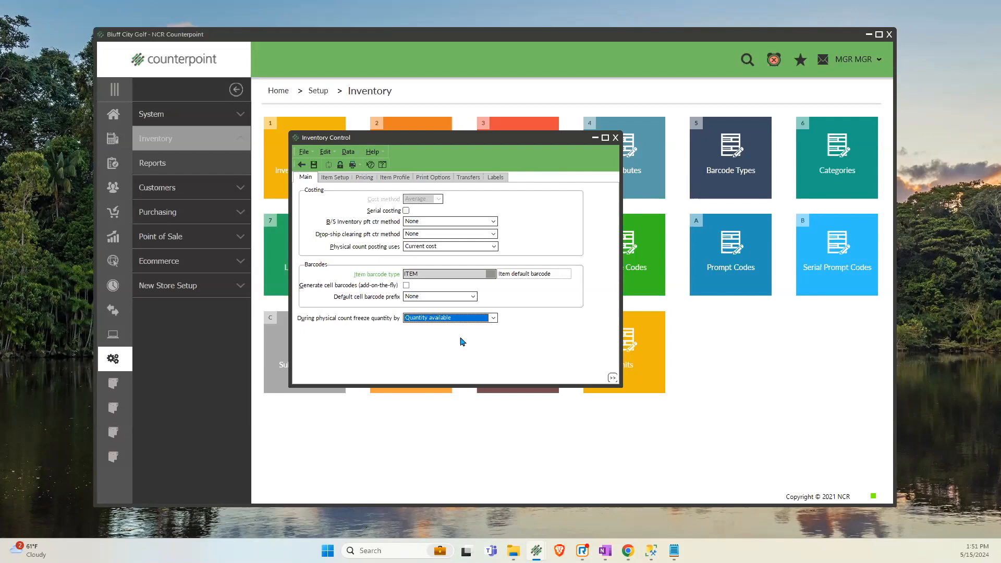
left_click(616, 141)
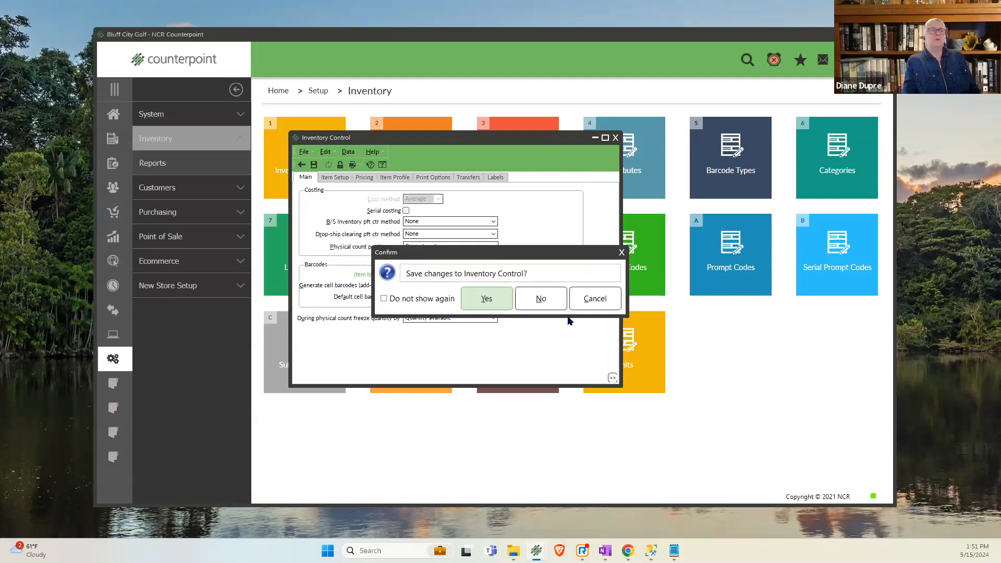
left_click(547, 309)
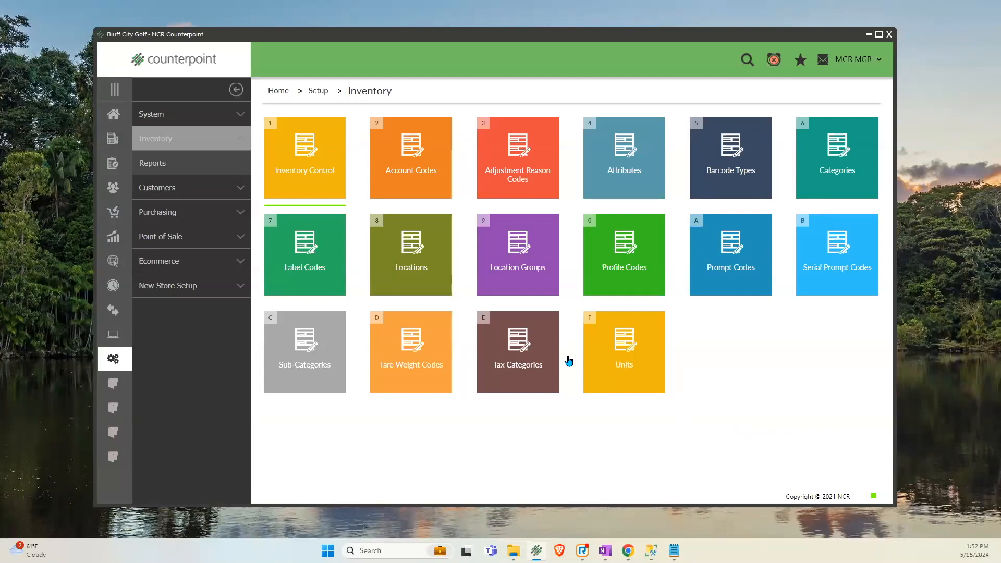
- Open Physical Count Create from the inventory physical count tasks and switch its inventory selection filter to the customizable view
left_click(110, 164)
left_click(157, 138)
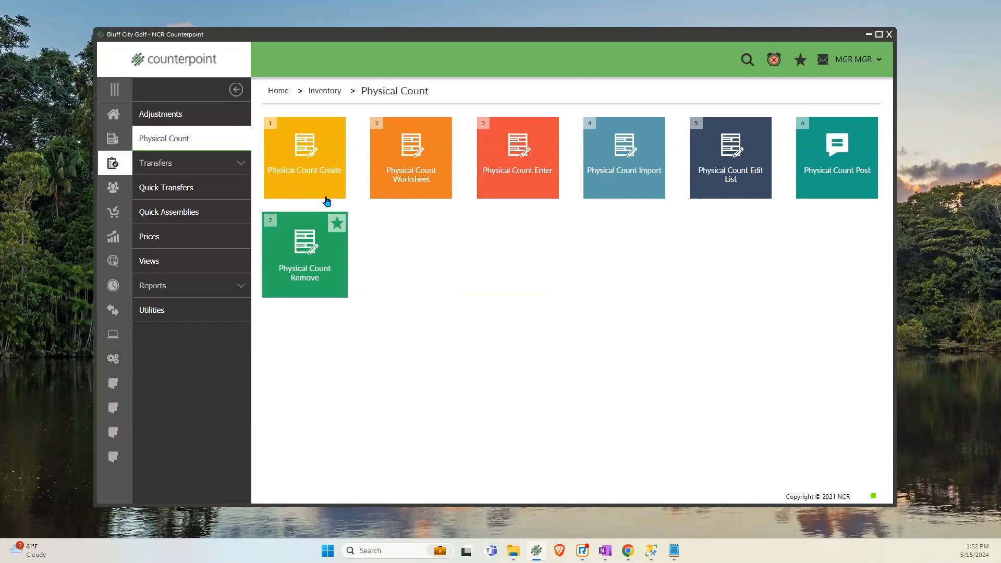
left_click(319, 184)
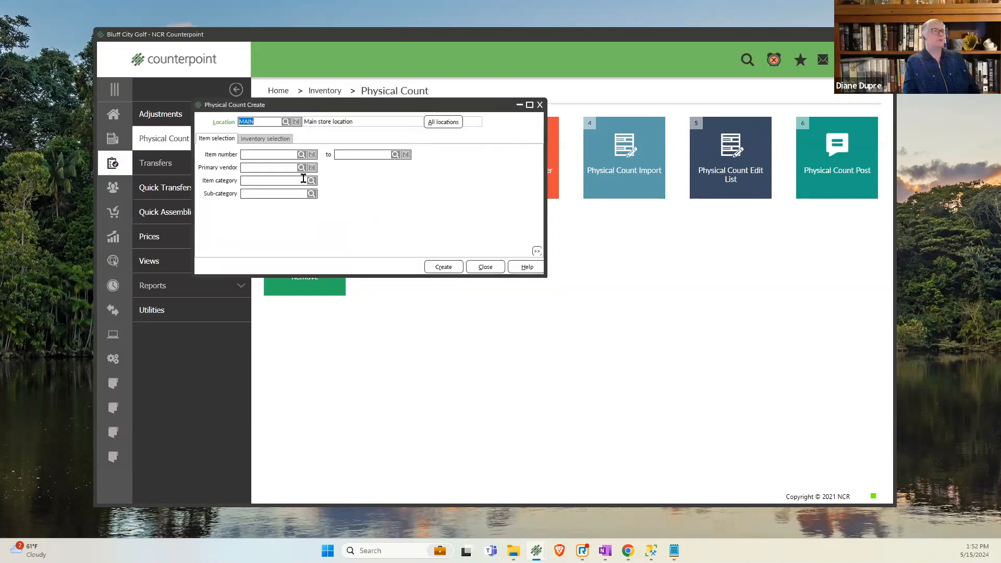
left_click(281, 140)
right_click(378, 203)
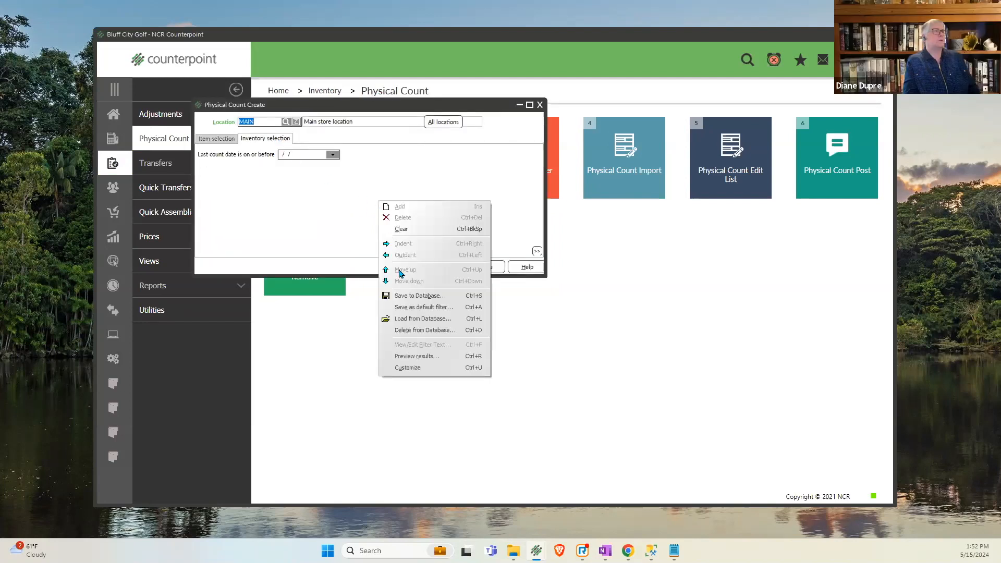
left_click(412, 367)
- Try a Bin-1 "is (exactly)" condition in the inventory selection filter, and close Physical Count Create without creating a count
left_click(217, 162)
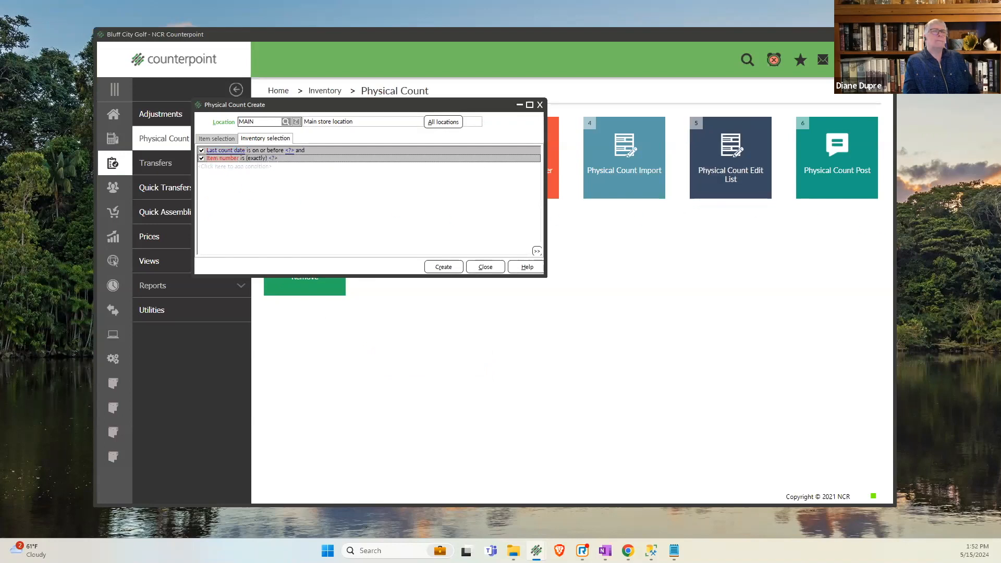
left_click(223, 158)
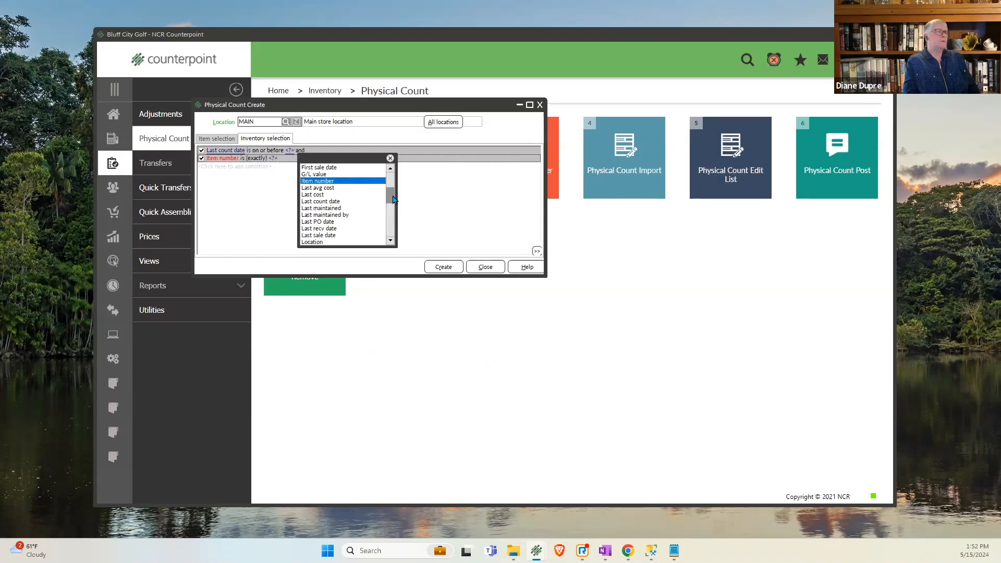
scroll(393, 199, "up", 5)
left_click(318, 187)
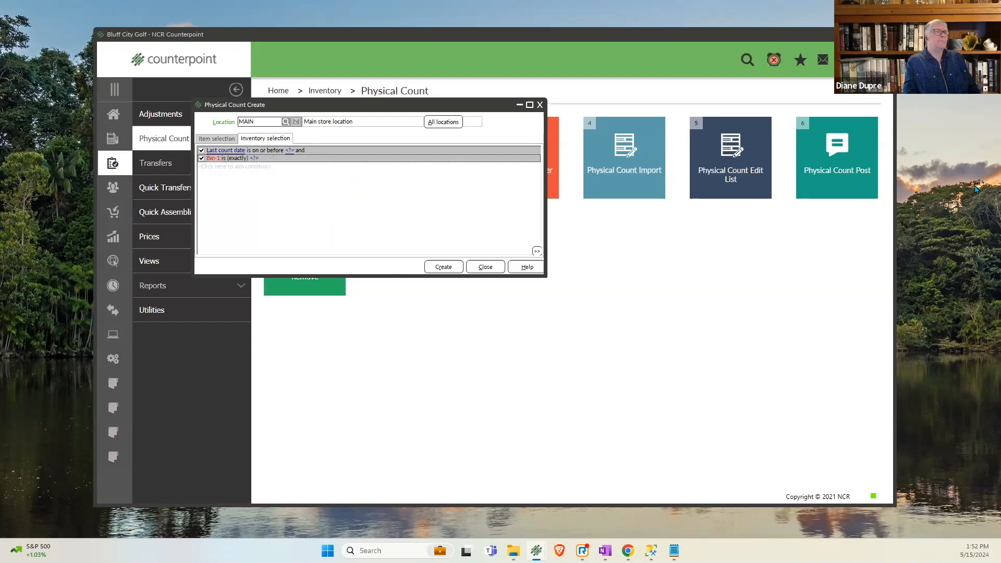
left_click(382, 174)
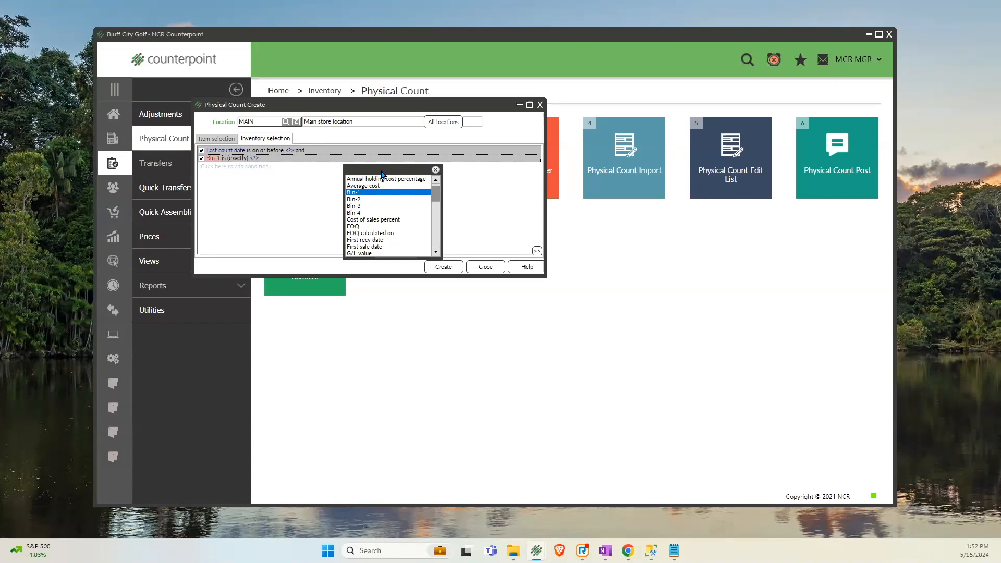
left_click(490, 273)
left_click(491, 272)
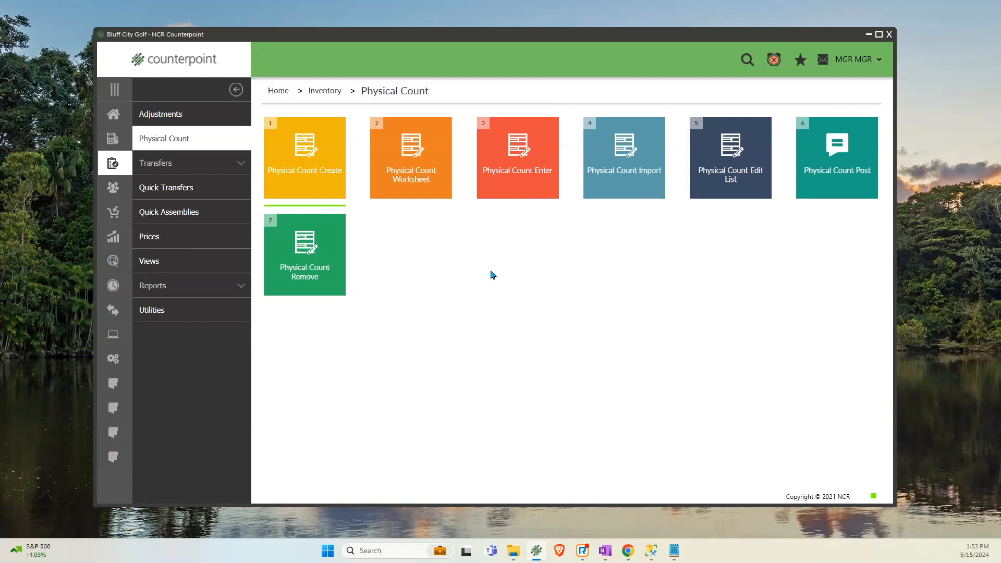
- Review the print quantity, uncounted item and variance parameters of the Physical Count Edit List, and close it
left_click(729, 191)
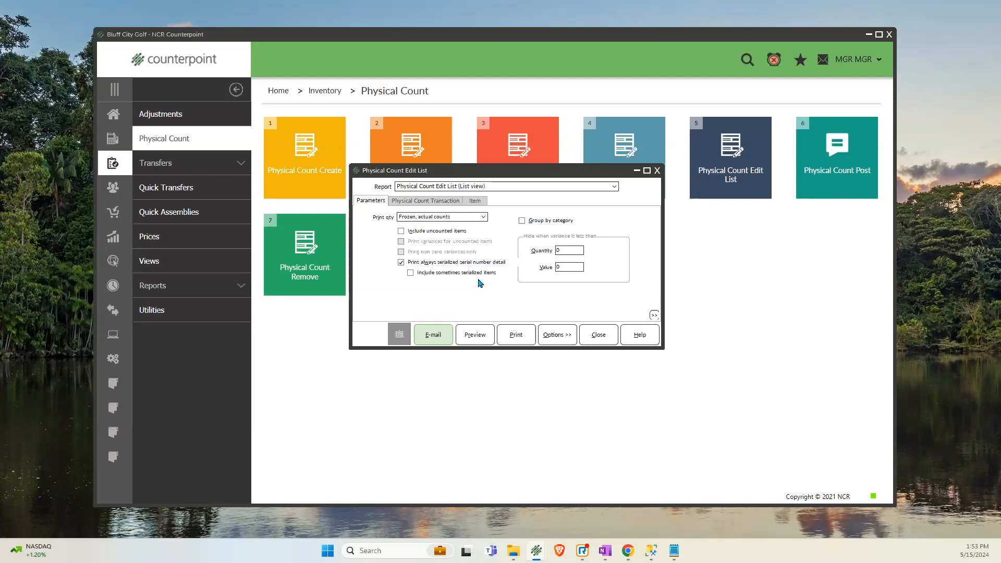
left_click(599, 335)
- Try "Assume quantity counted is zero" for uncounted items in Physical Count Post, and close it without posting
left_click(817, 192)
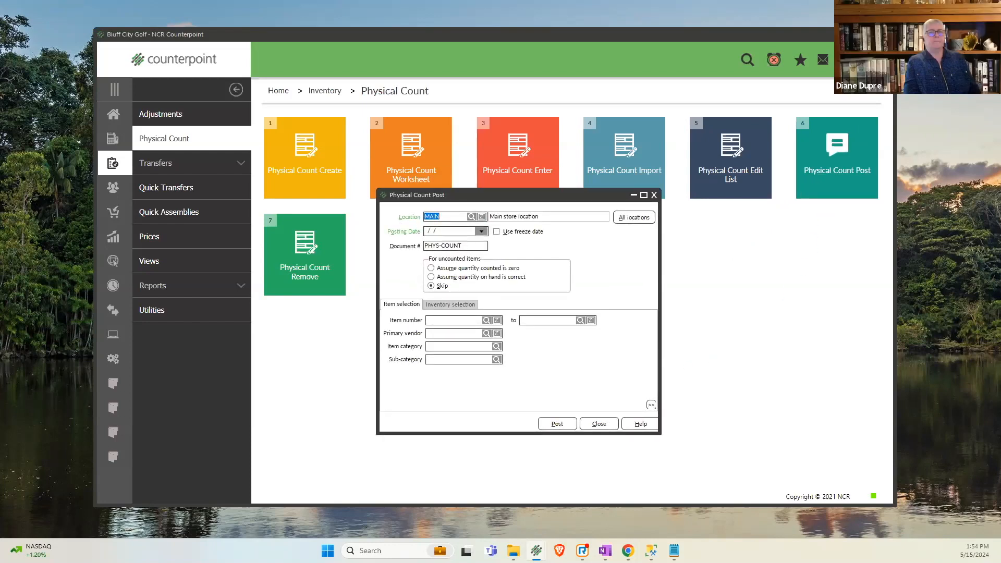
left_click(475, 268)
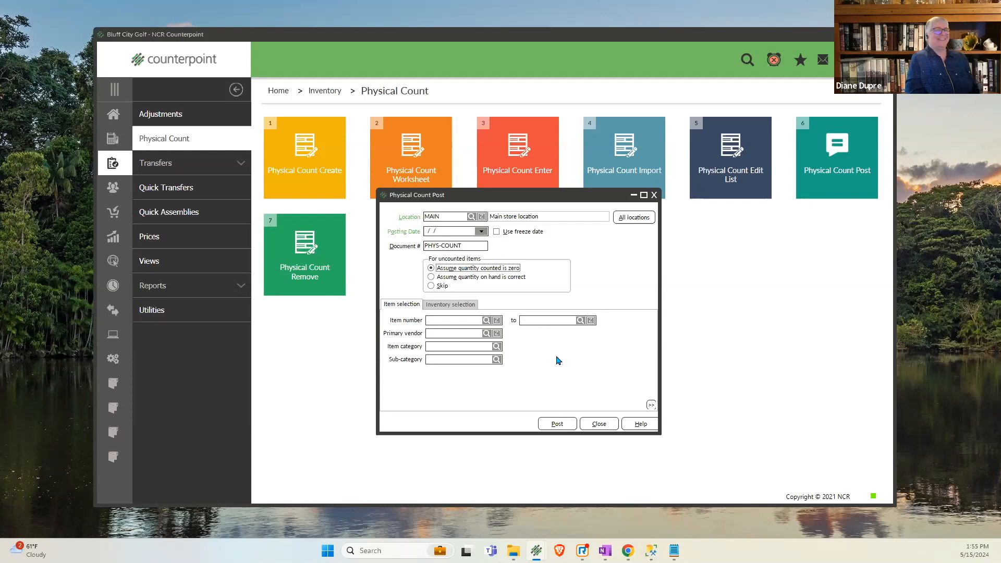
left_click(599, 424)
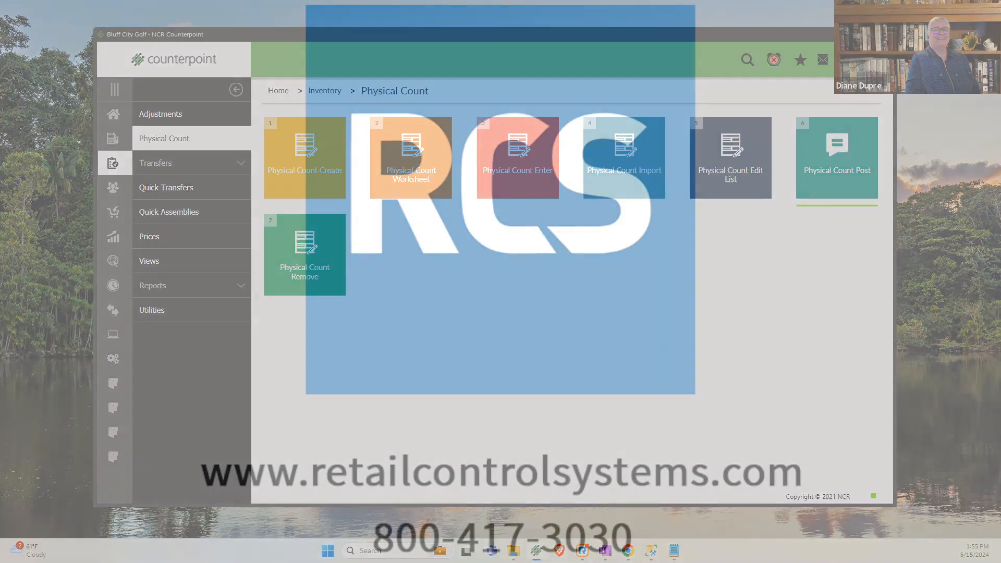